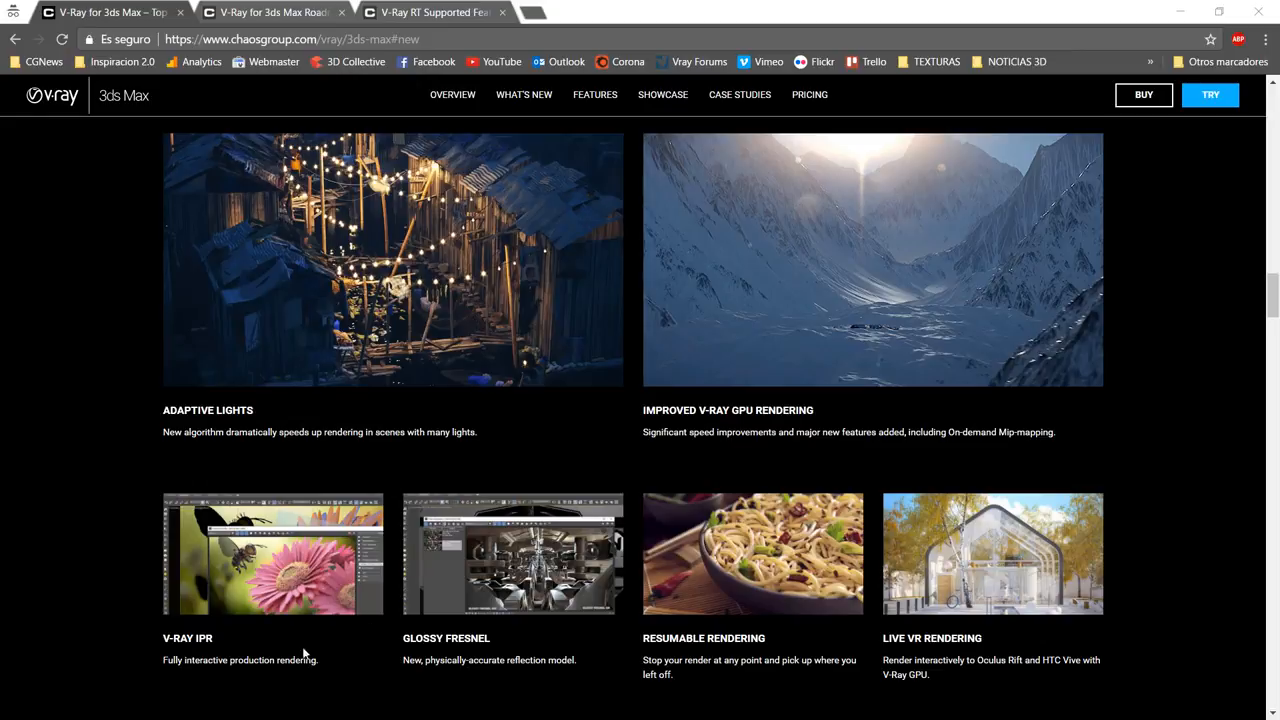
- Review the Adaptive Lights entry and its neighbouring features in the V-Ray for 3ds Max What's New section
scroll(368, 600, "down", 1)
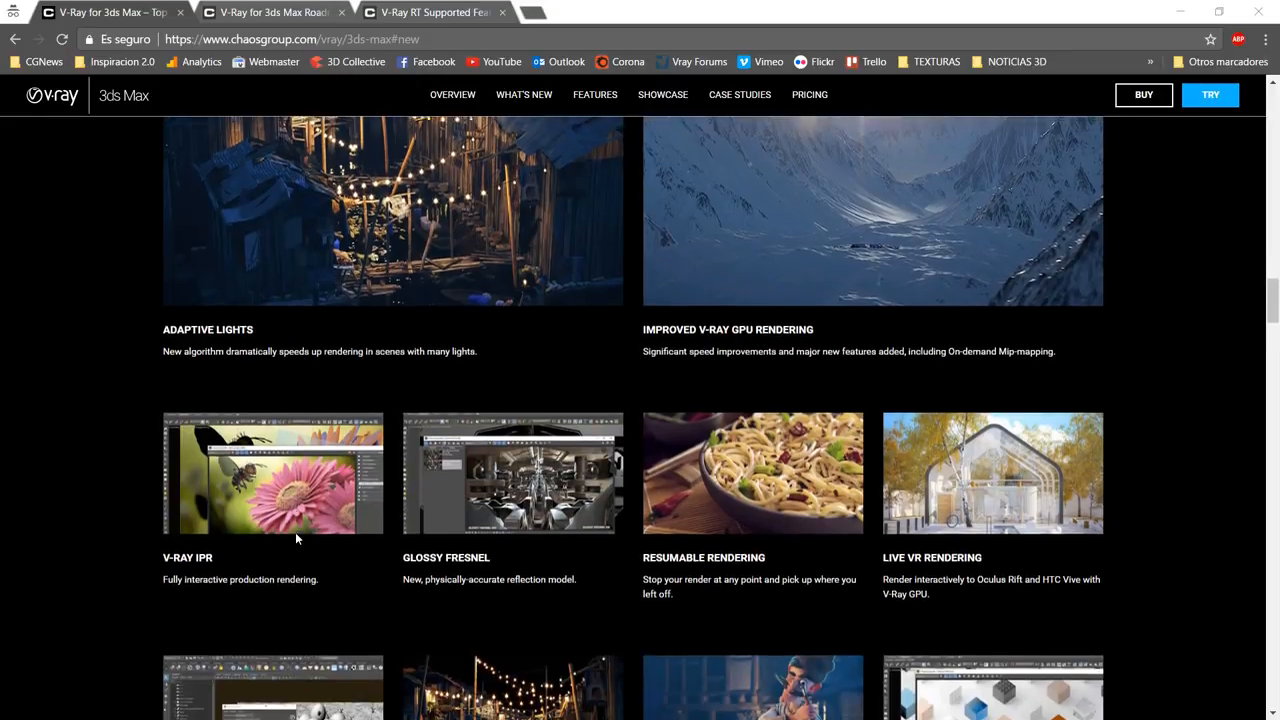
scroll(216, 579, "up", 1)
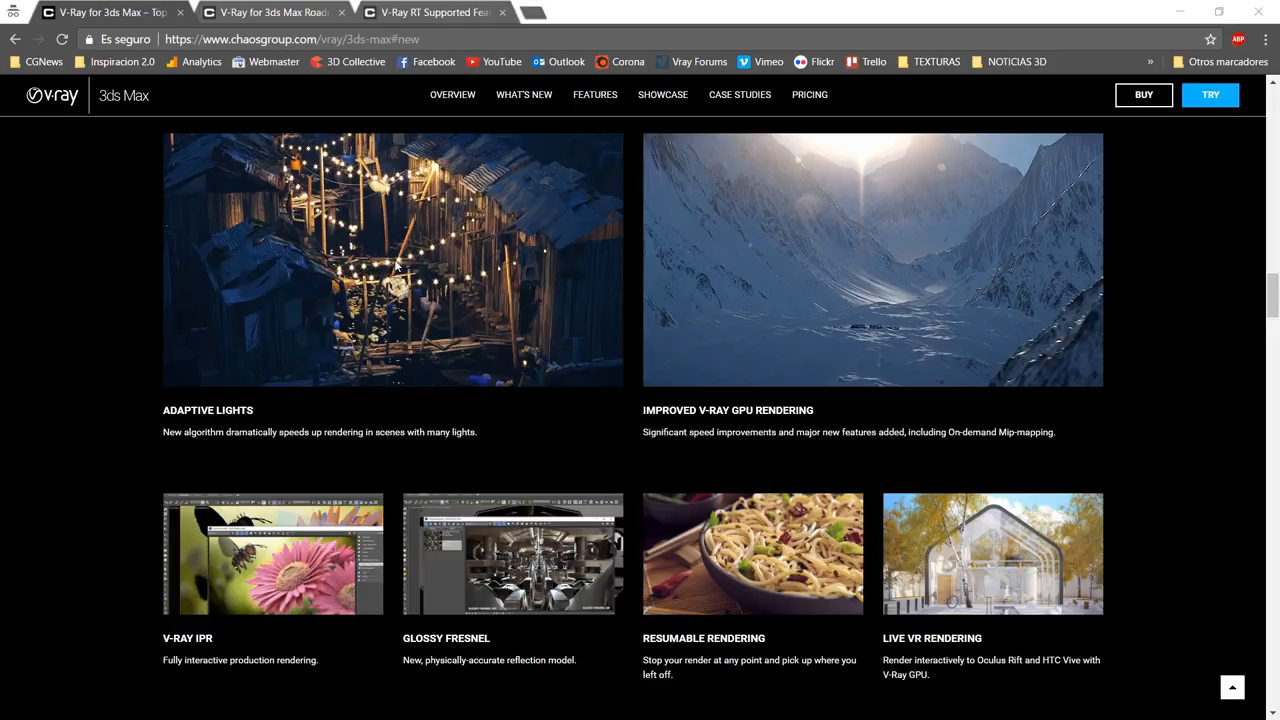
left_click_drag(162, 420, 267, 412)
left_click(267, 412)
- Examine the V-Ray RT Supported Features page, comparing CPU and GPU support across the feature tables
left_click(414, 12)
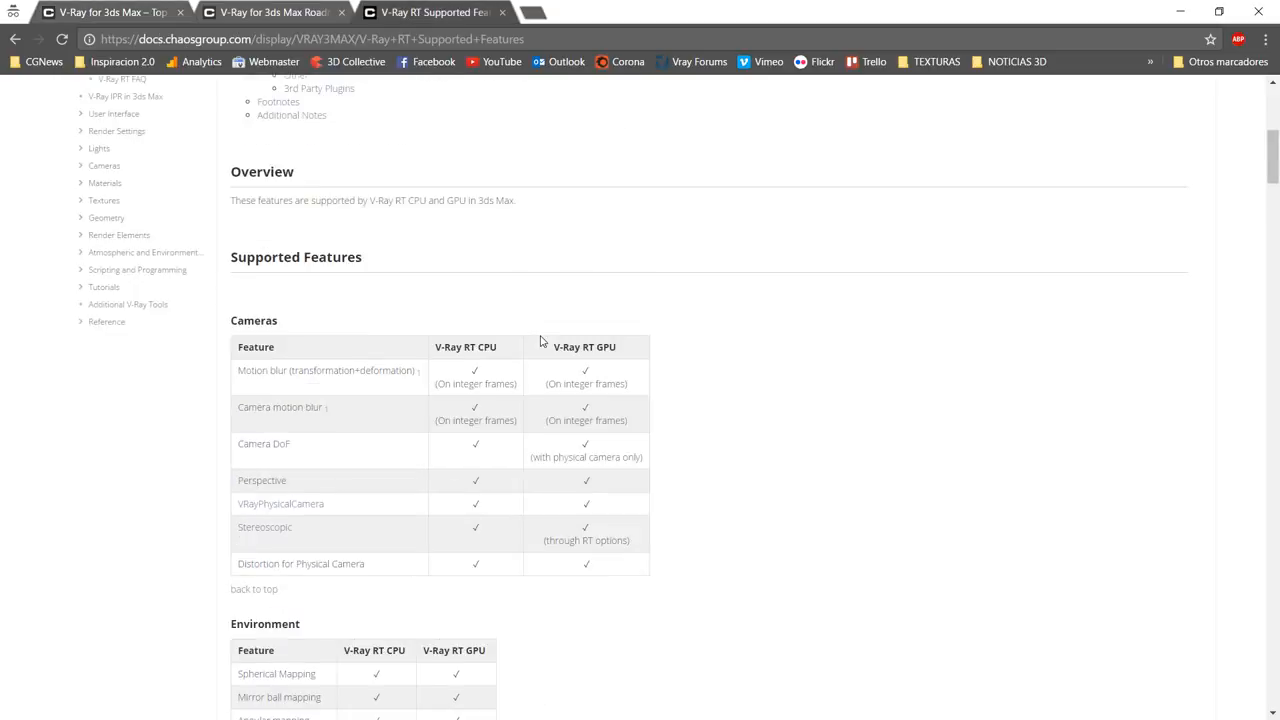
scroll(560, 338, "down", 2)
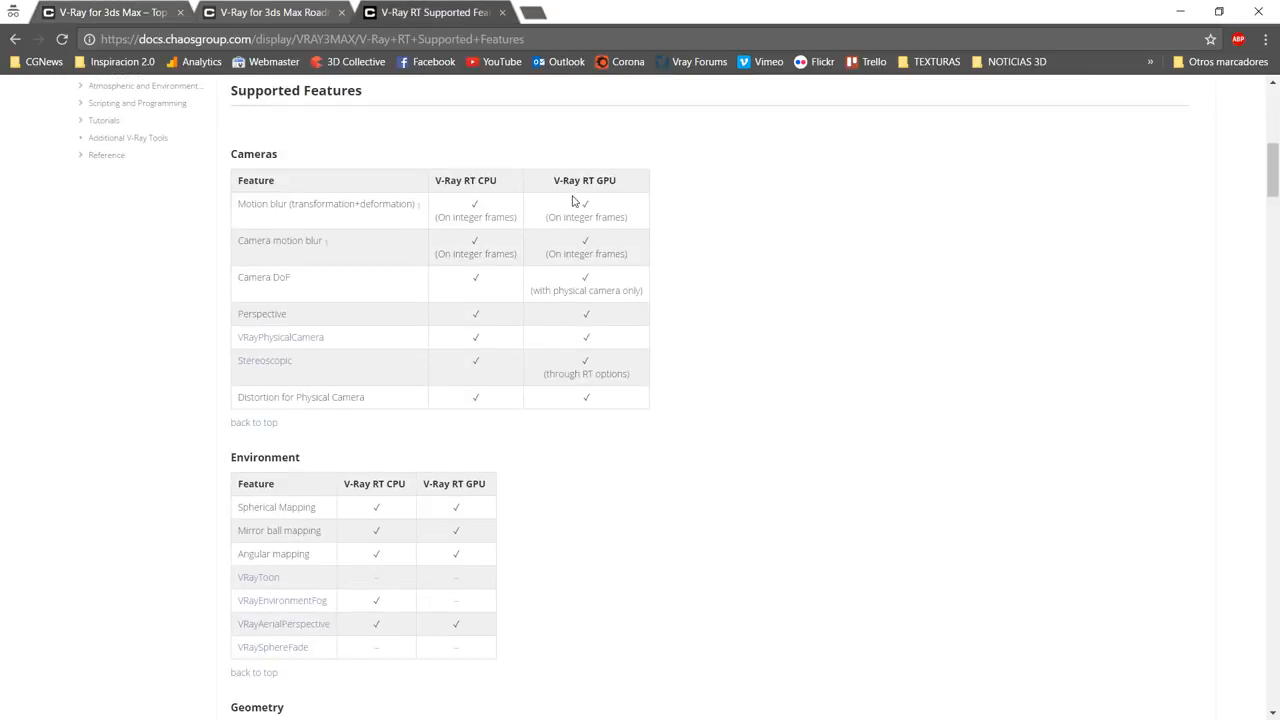
scroll(560, 194, "up", 8)
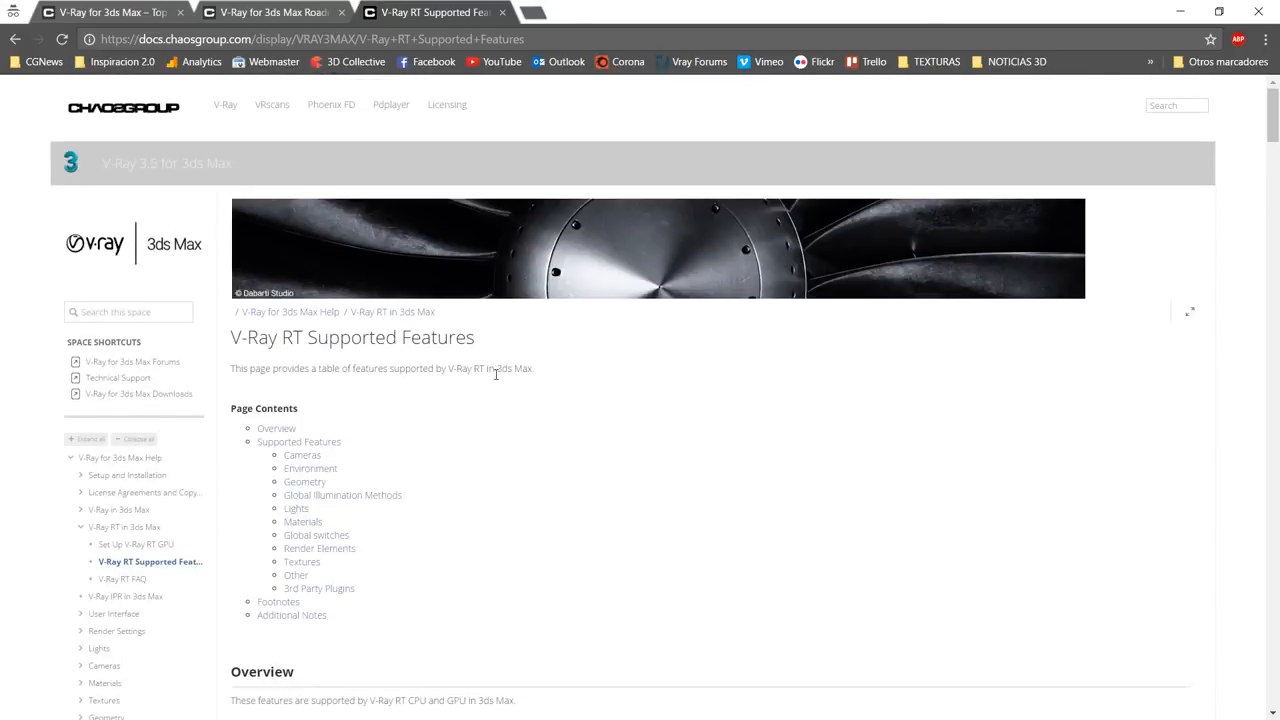
scroll(292, 407, "down", 7)
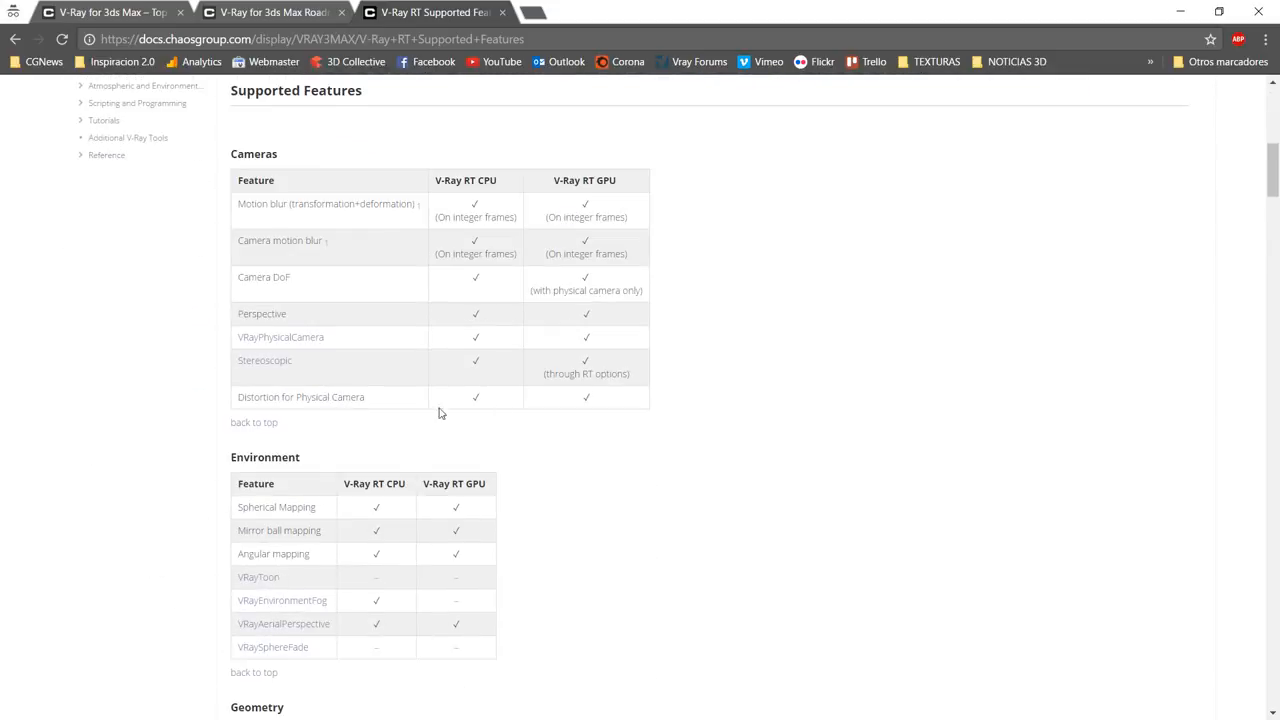
left_click_drag(614, 403, 550, 222)
left_click(724, 336)
scroll(724, 336, "down", 3)
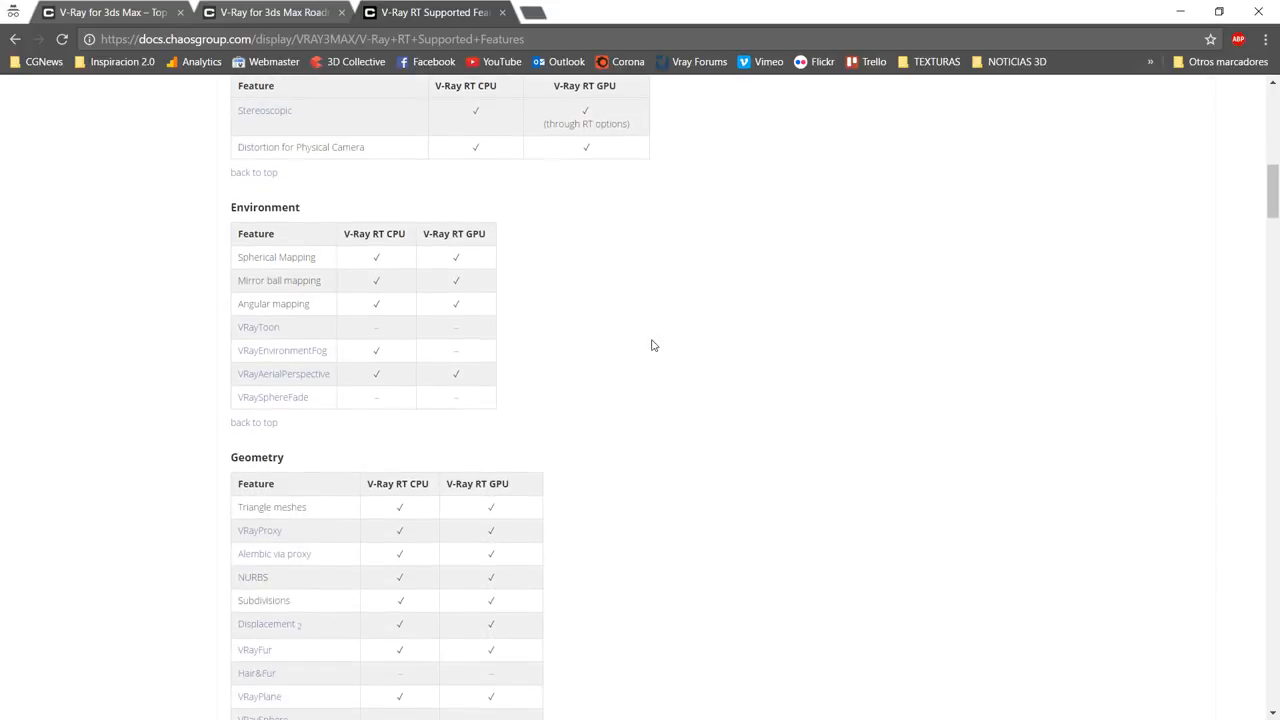
scroll(627, 374, "up", 5)
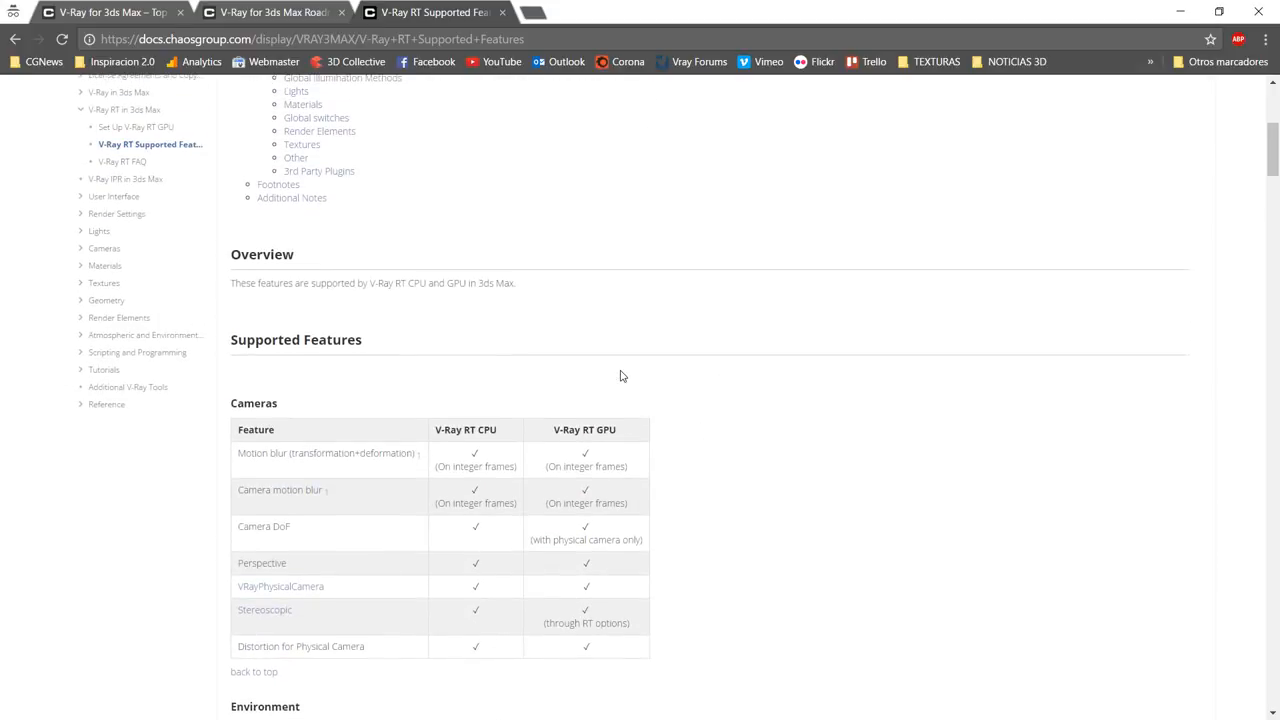
scroll(620, 376, "down", 6)
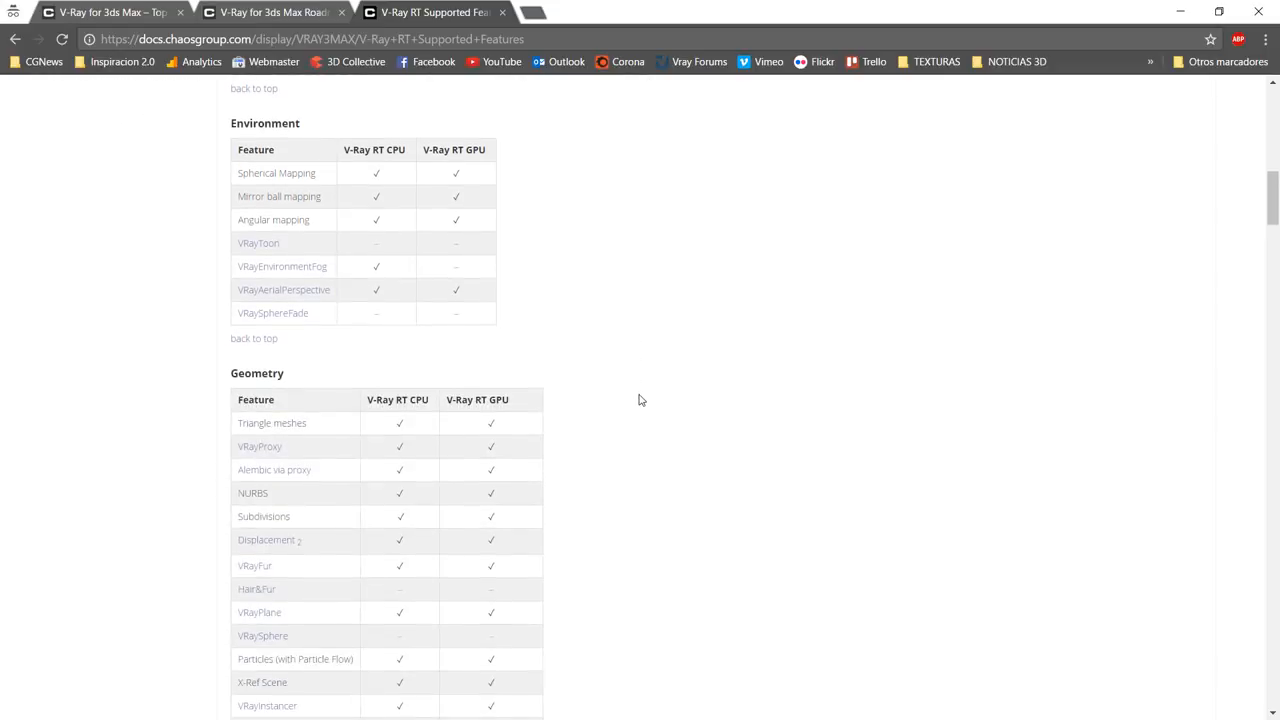
scroll(640, 400, "down", 12)
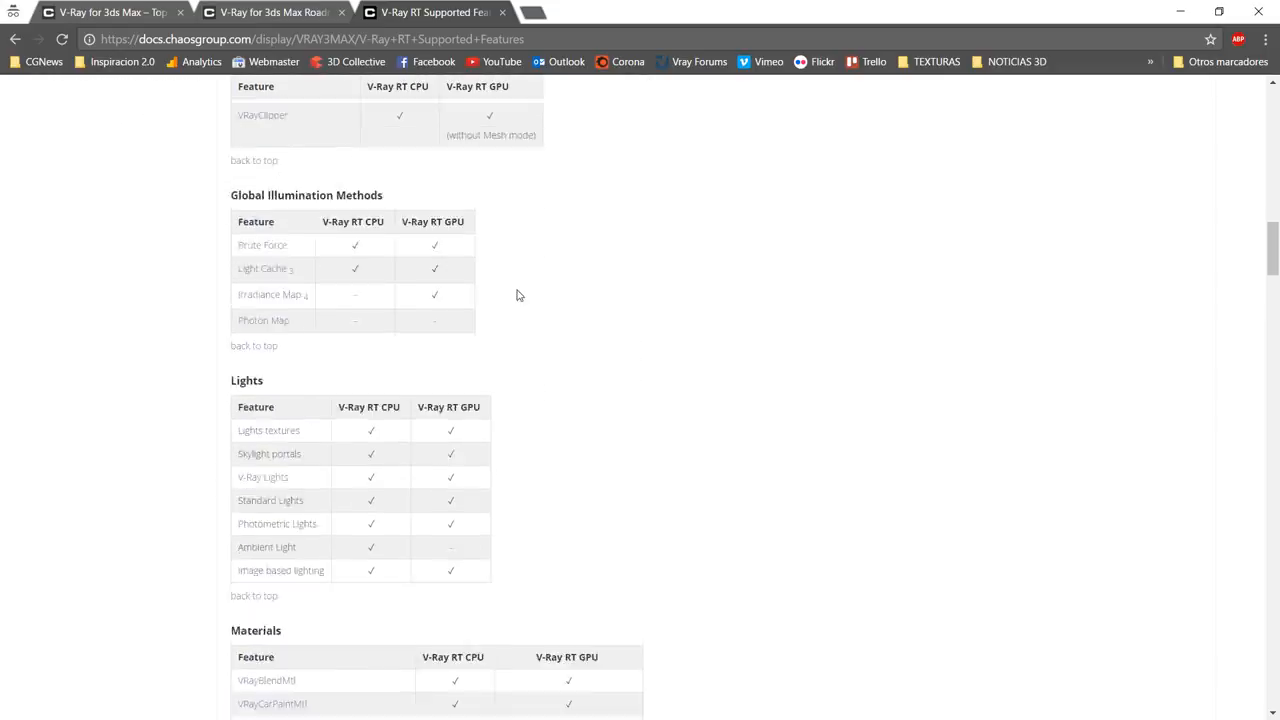
scroll(508, 370, "down", 18)
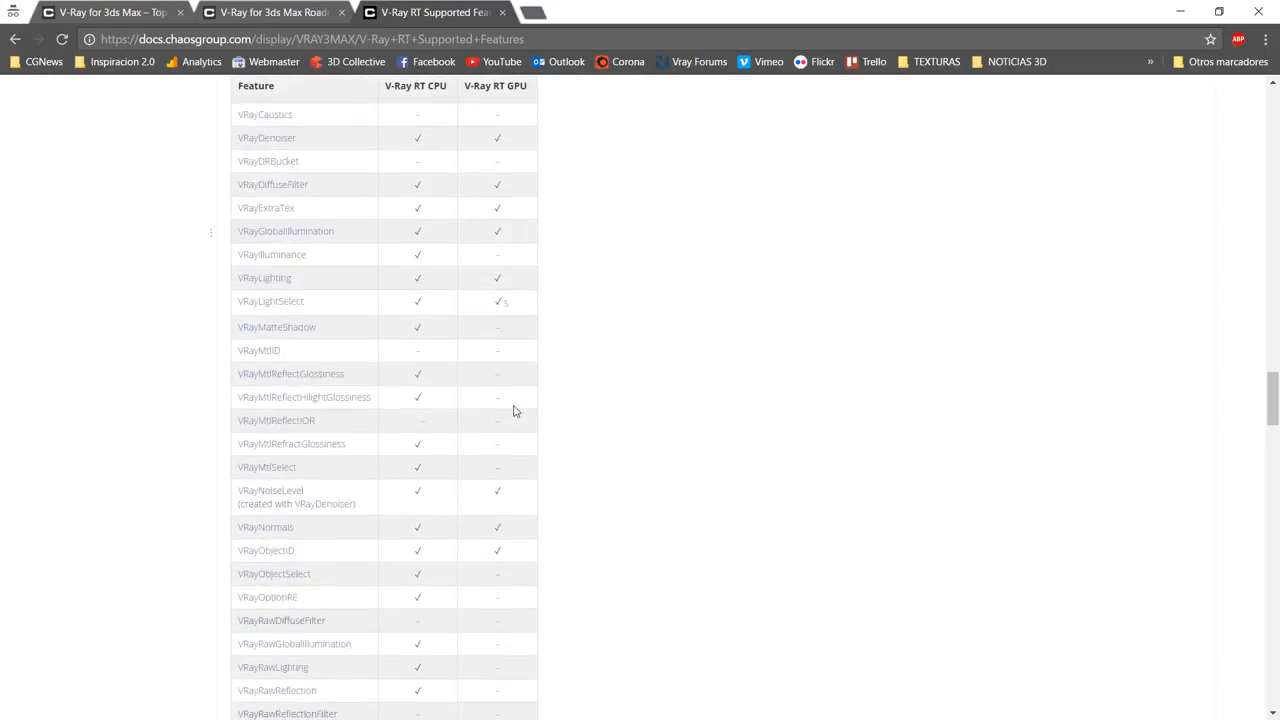
scroll(515, 409, "down", 16)
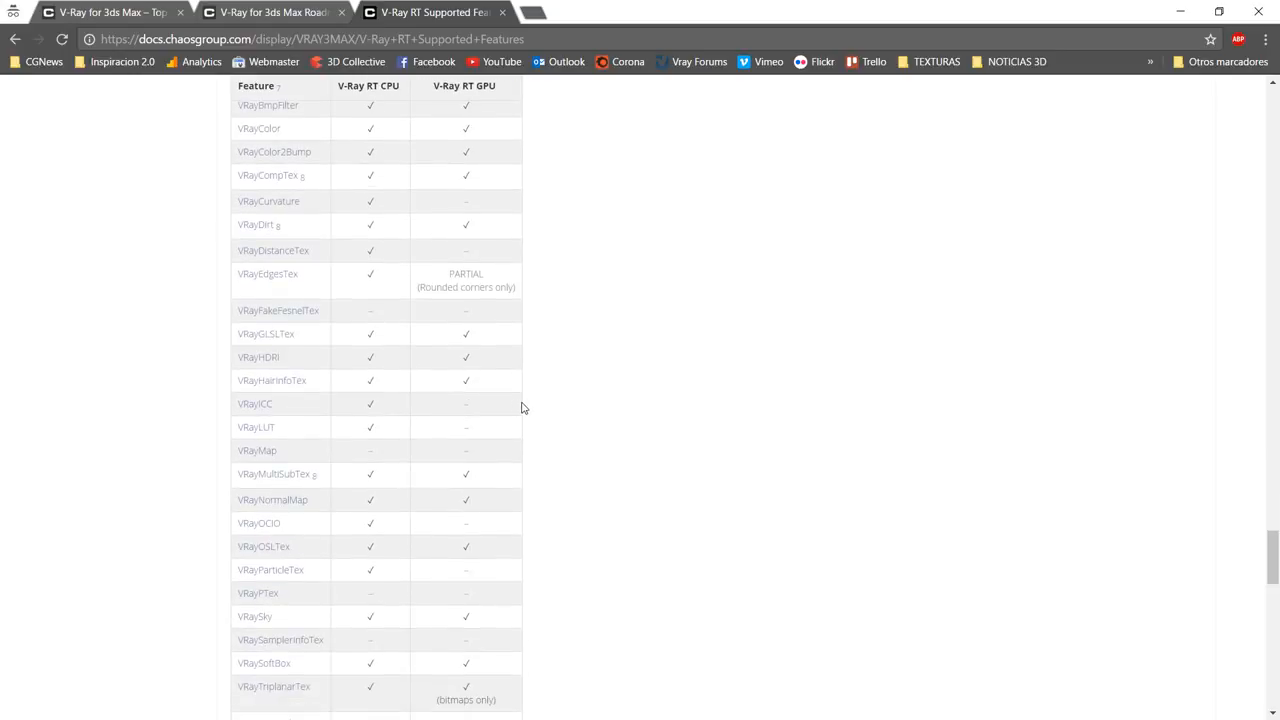
scroll(523, 408, "up", 8)
scroll(523, 408, "up", 3)
- Check the V-Ray roadmap page briefly, and go back to the V-Ray for 3ds Max page to review the new feature entries
left_click(288, 14)
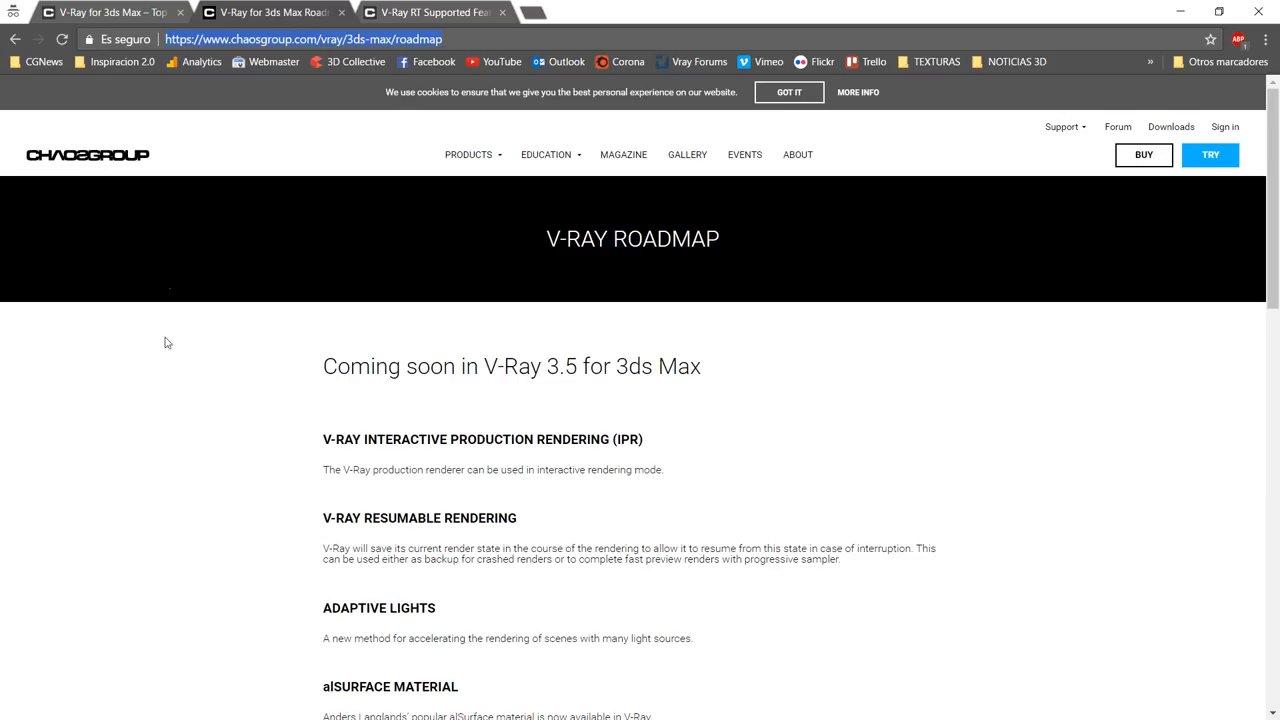
left_click(85, 14)
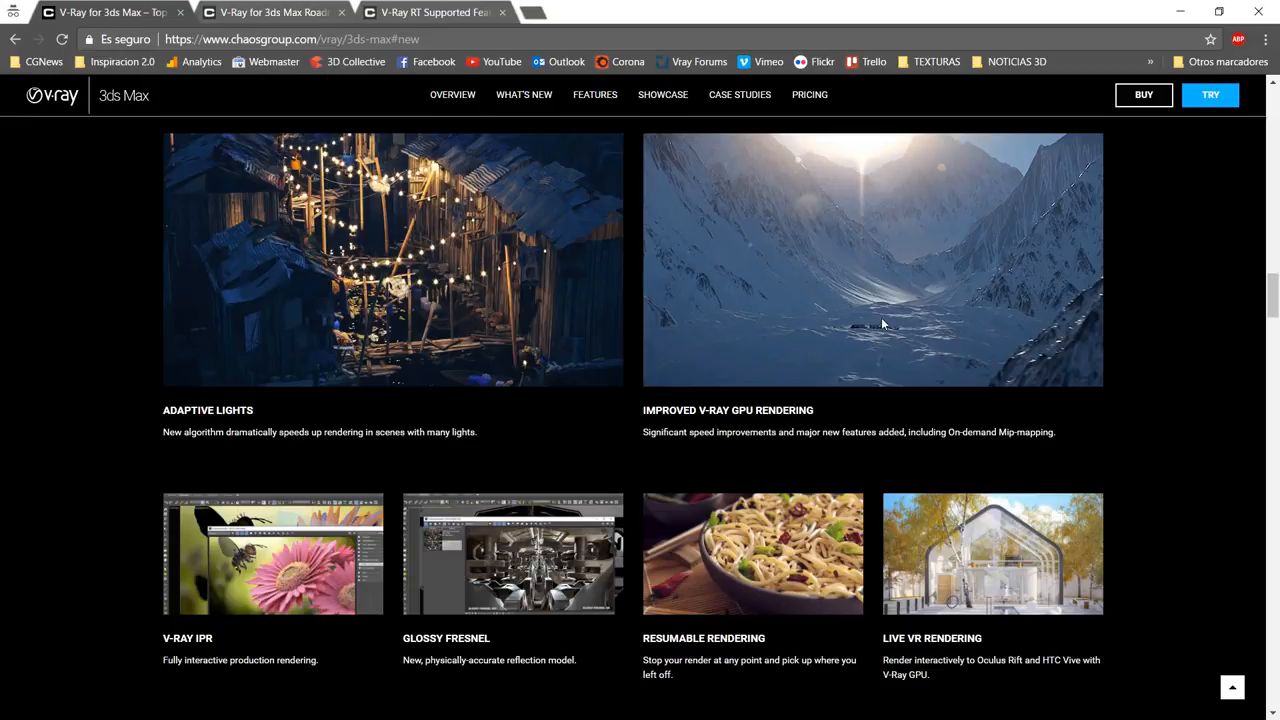
scroll(898, 316, "down", 3)
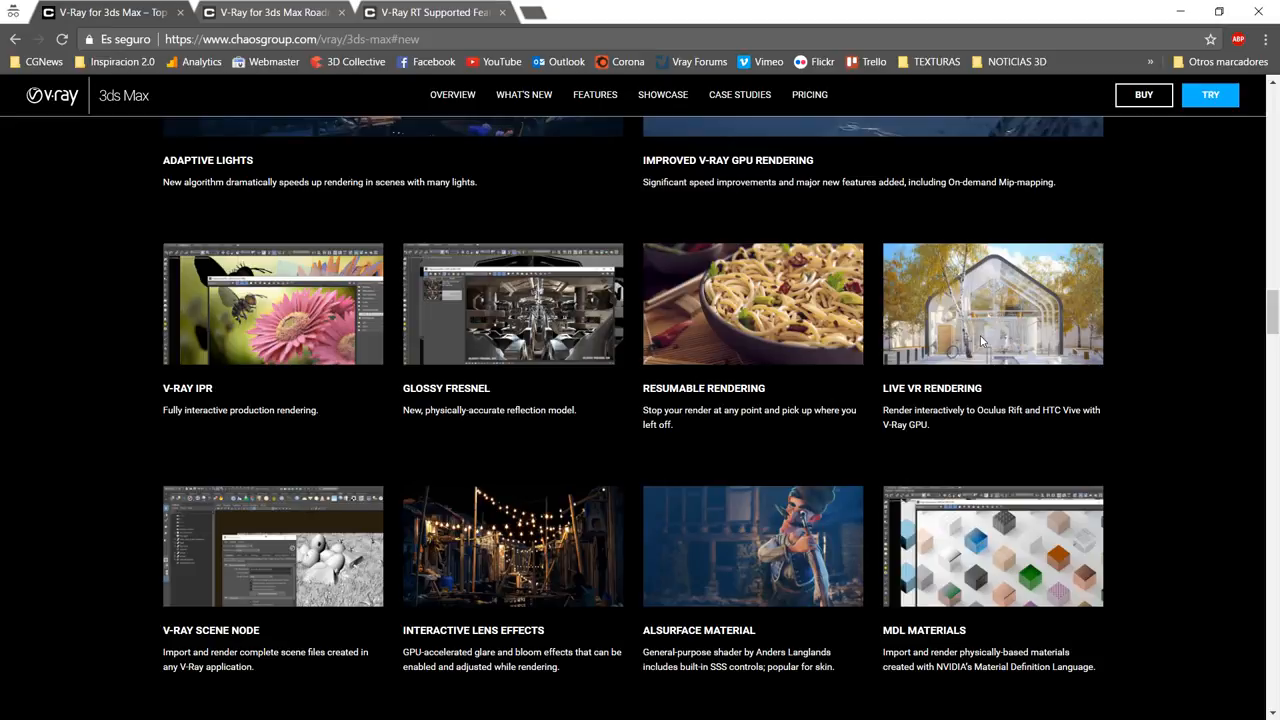
scroll(982, 341, "down", 1)
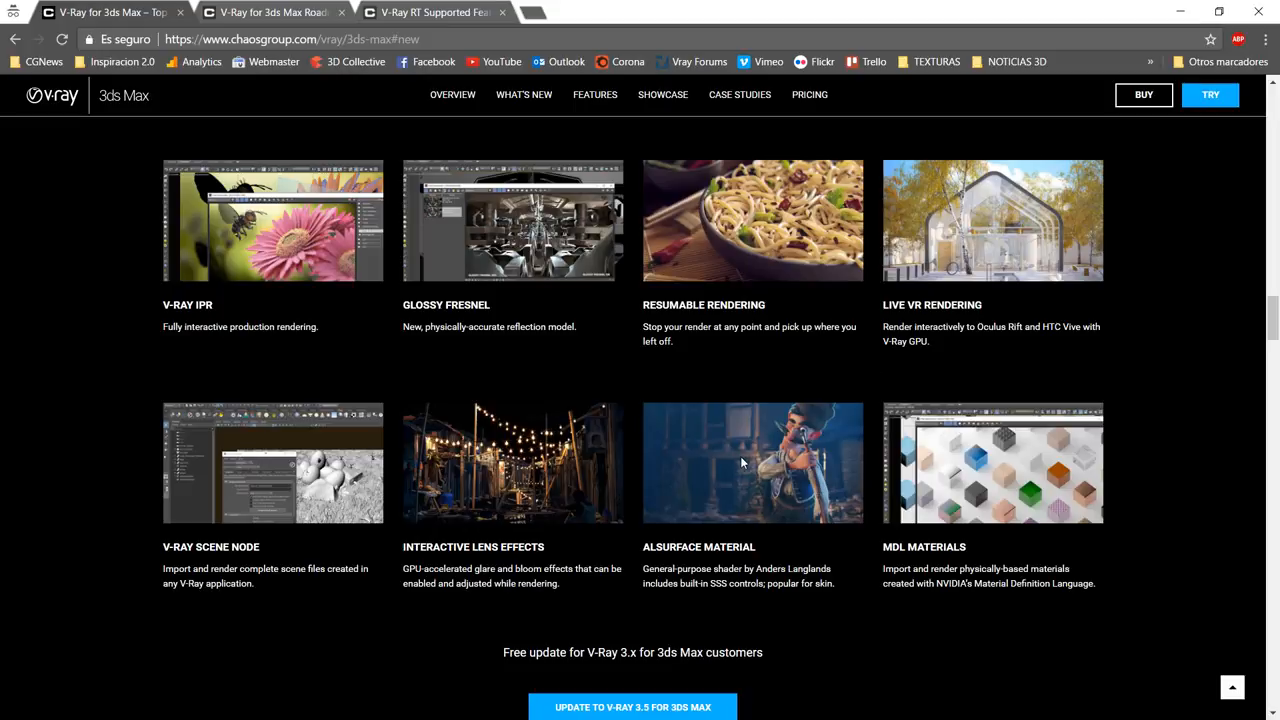
scroll(742, 465, "down", 2)
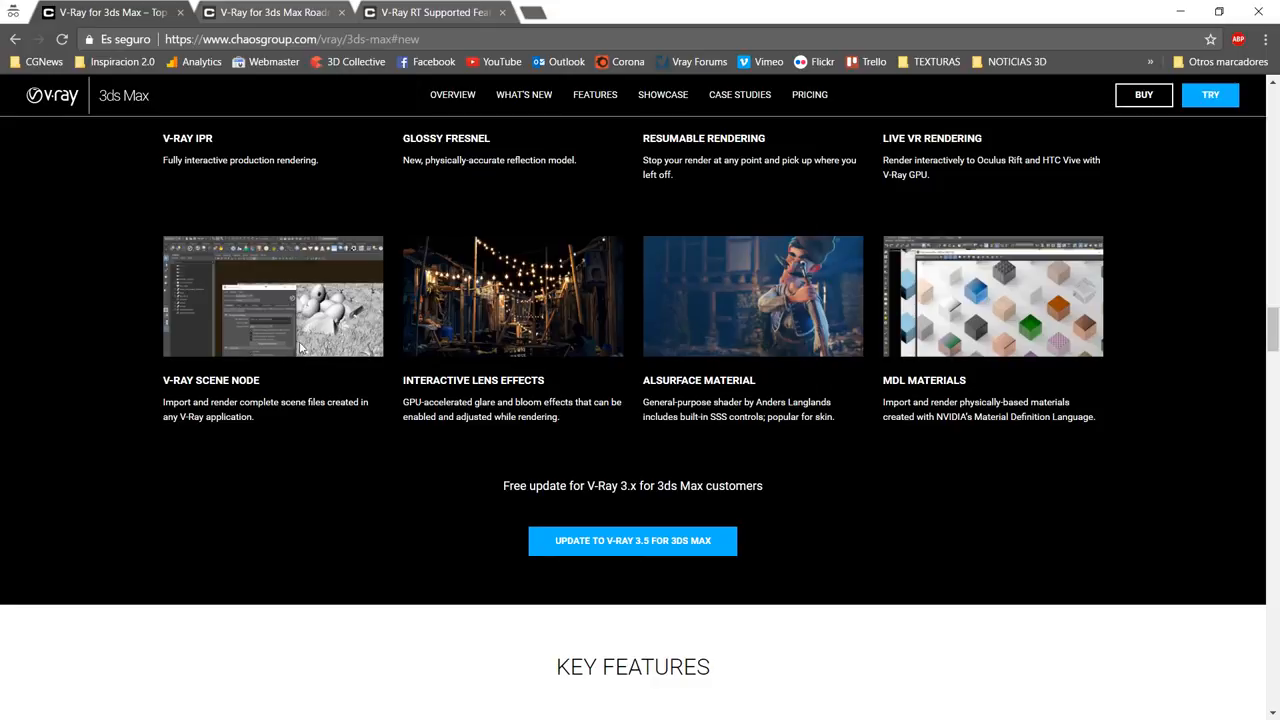
scroll(302, 300, "up", 1)
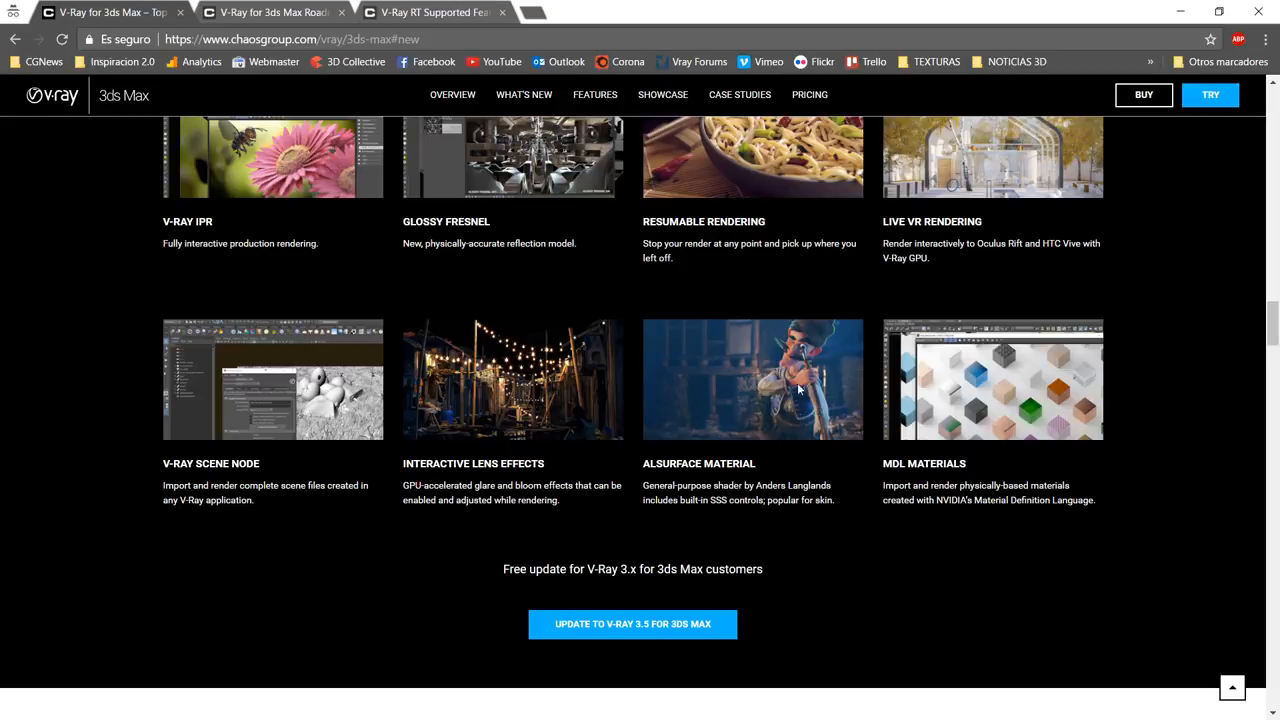
scroll(798, 388, "up", 2)
scroll(805, 420, "down", 1)
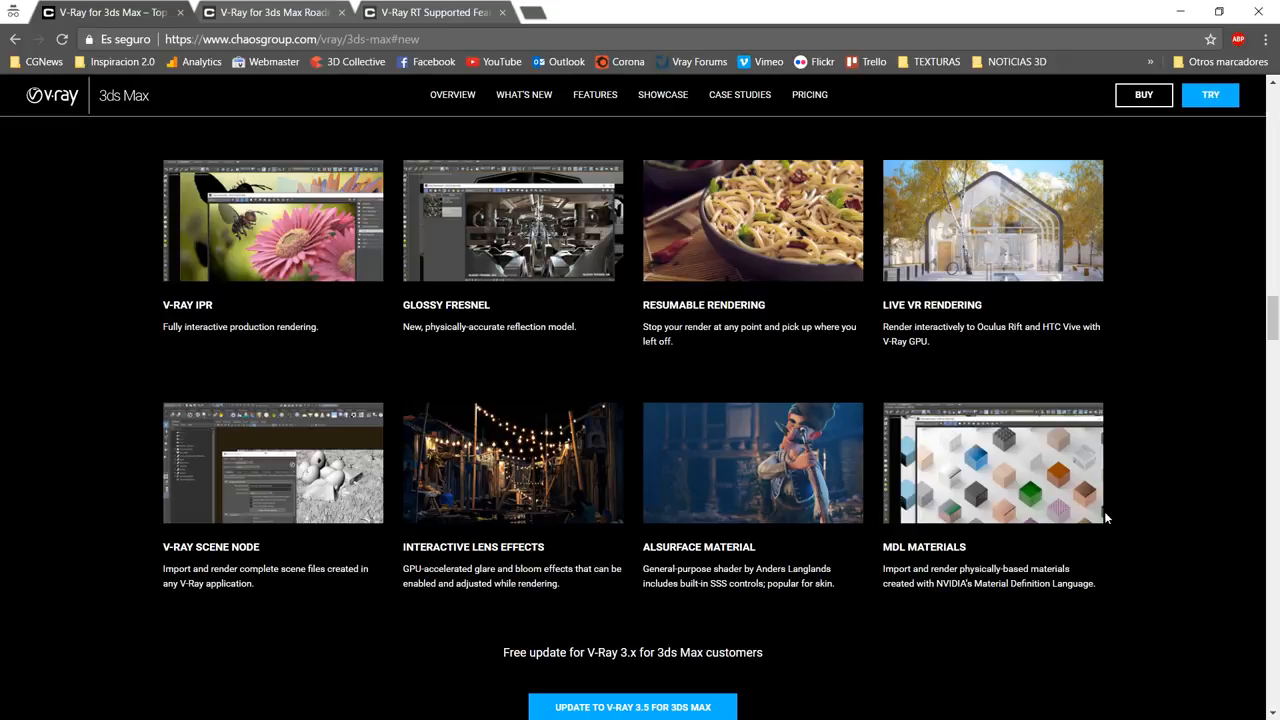
scroll(1031, 519, "up", 4)
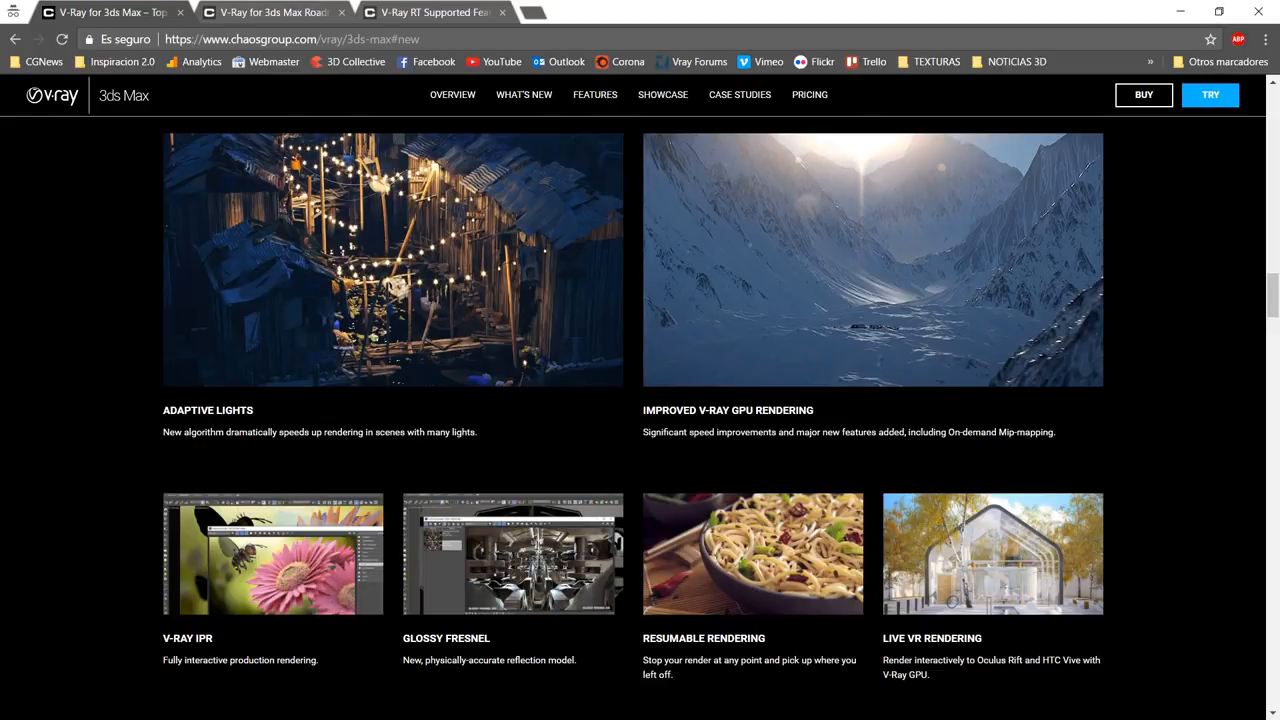
scroll(409, 446, "down", 3)
scroll(762, 454, "up", 4)
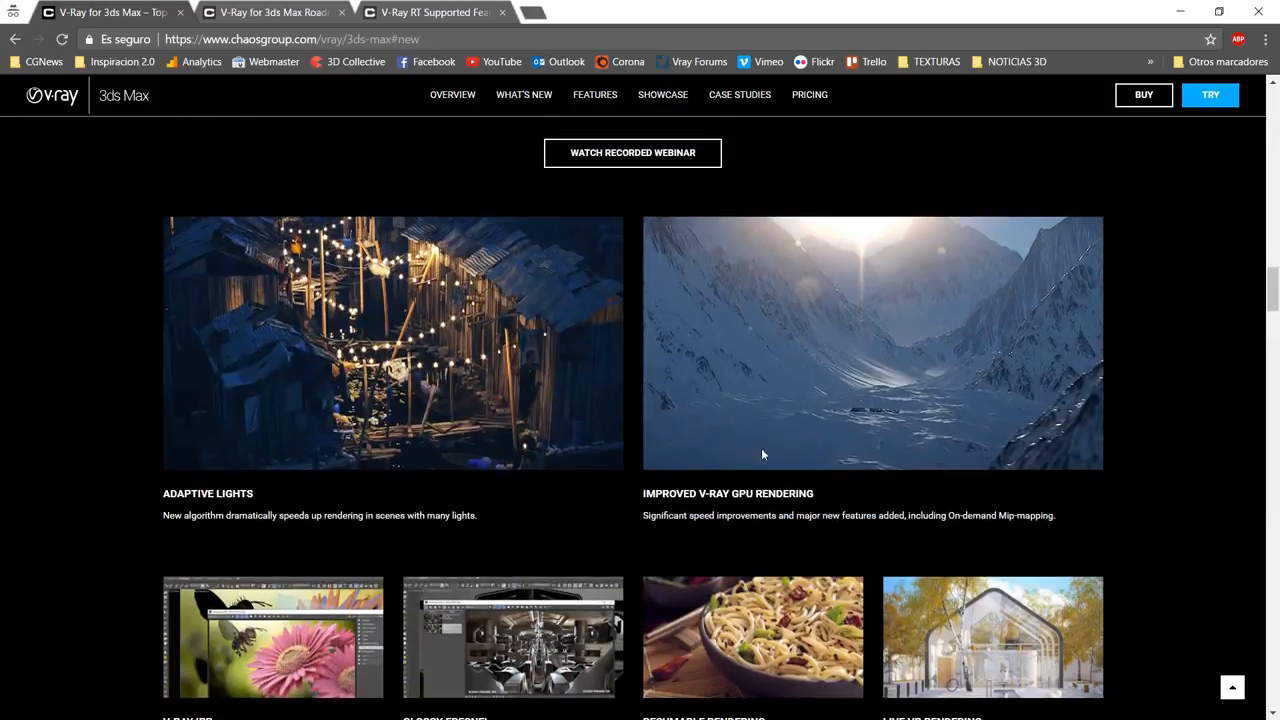
scroll(741, 445, "down", 1)
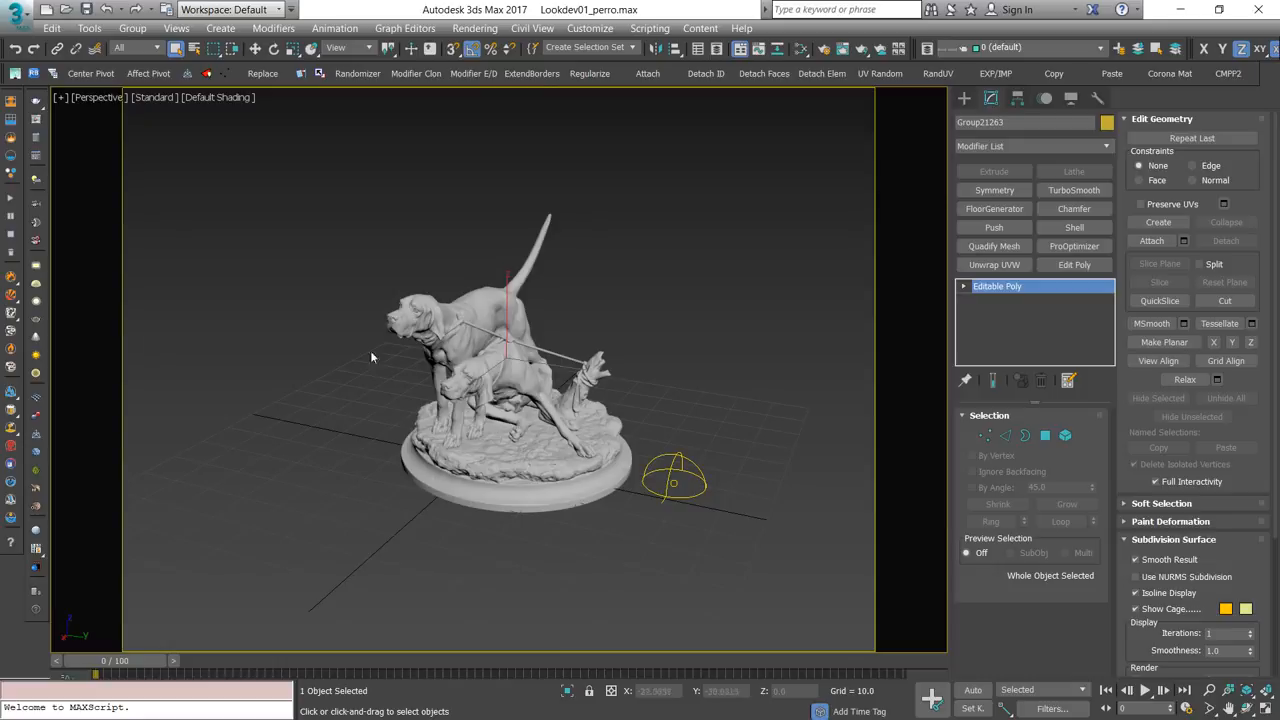
- In 3ds Max, start V-Ray interactive rendering of the dog sculpture's Perspective view and place the frame buffer beside the model
left_click(36, 120)
left_click_drag(925, 35, 988, 49)
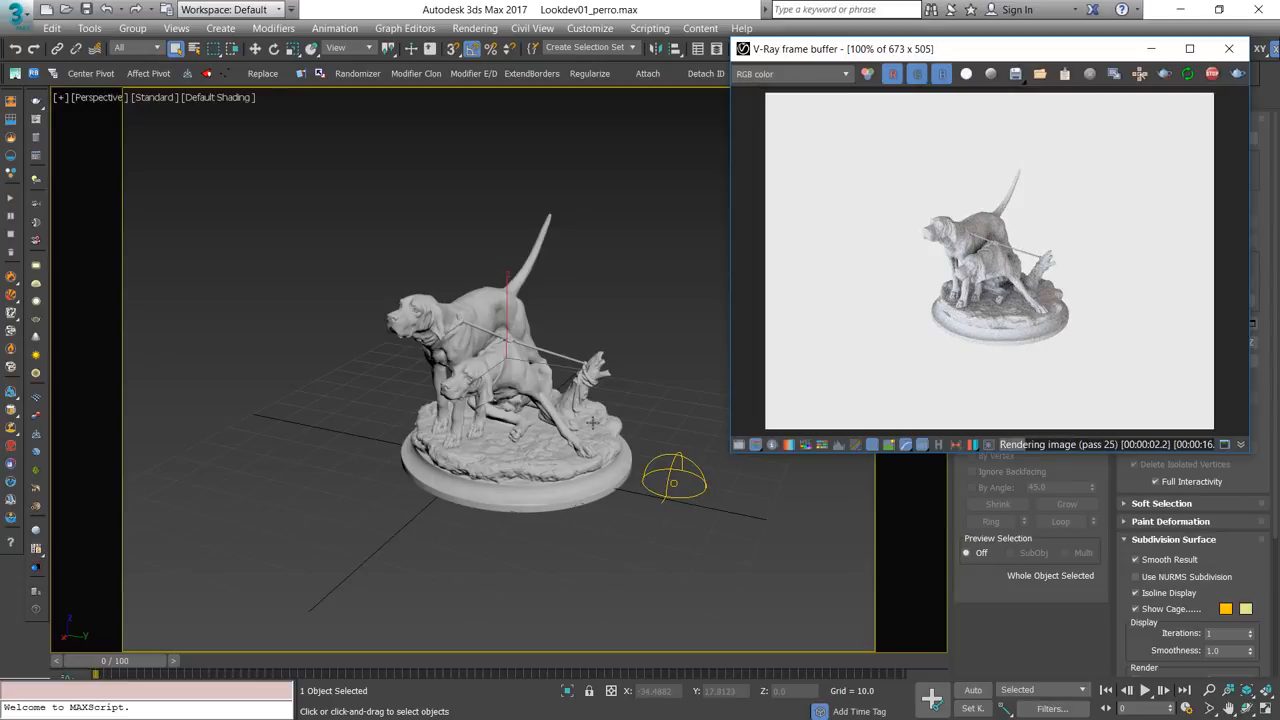
scroll(509, 380, "up", 5)
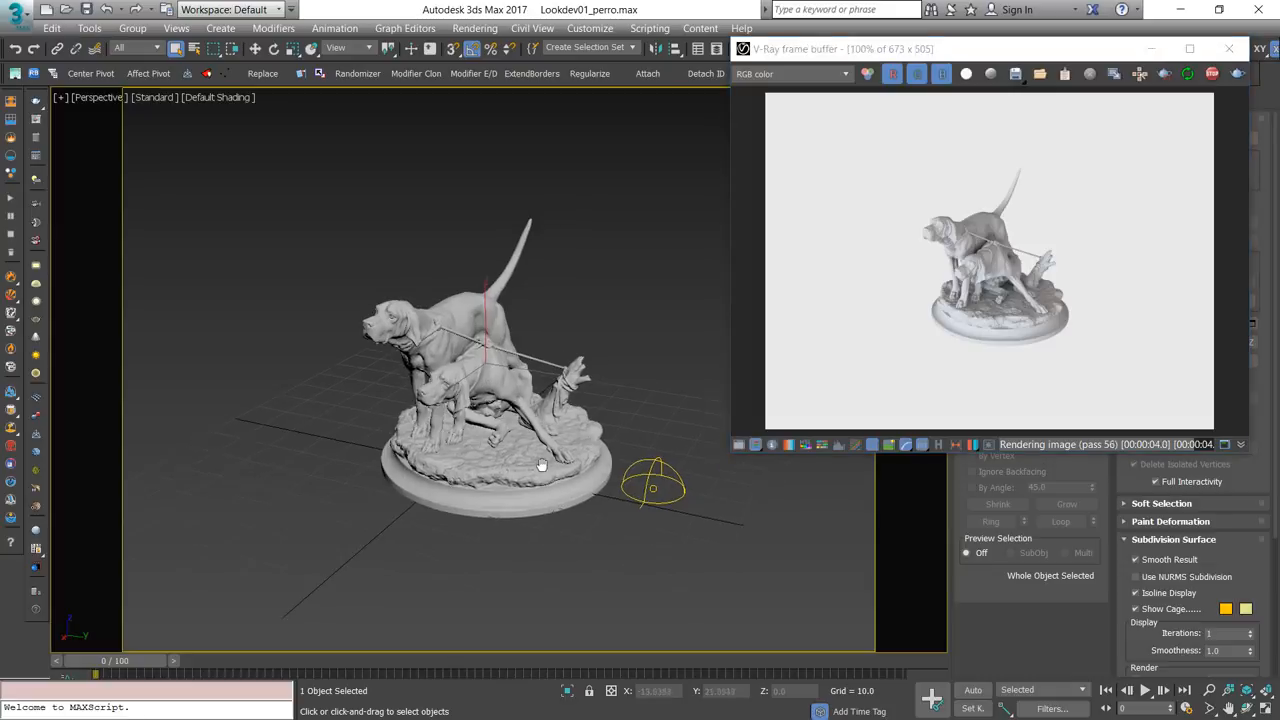
middle_click_drag(552, 487, 554, 491)
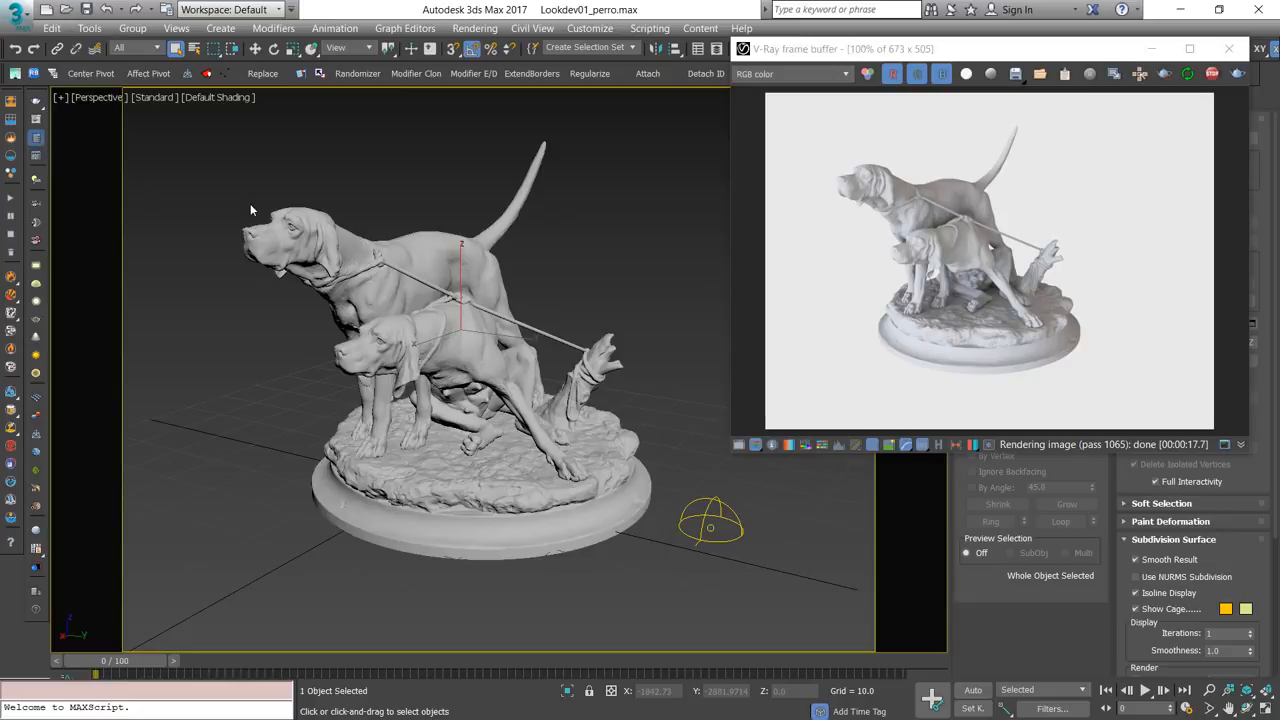
- Set the secondary GI engine to None in the V-Ray render settings and restart the interactive rendering
key("F10")
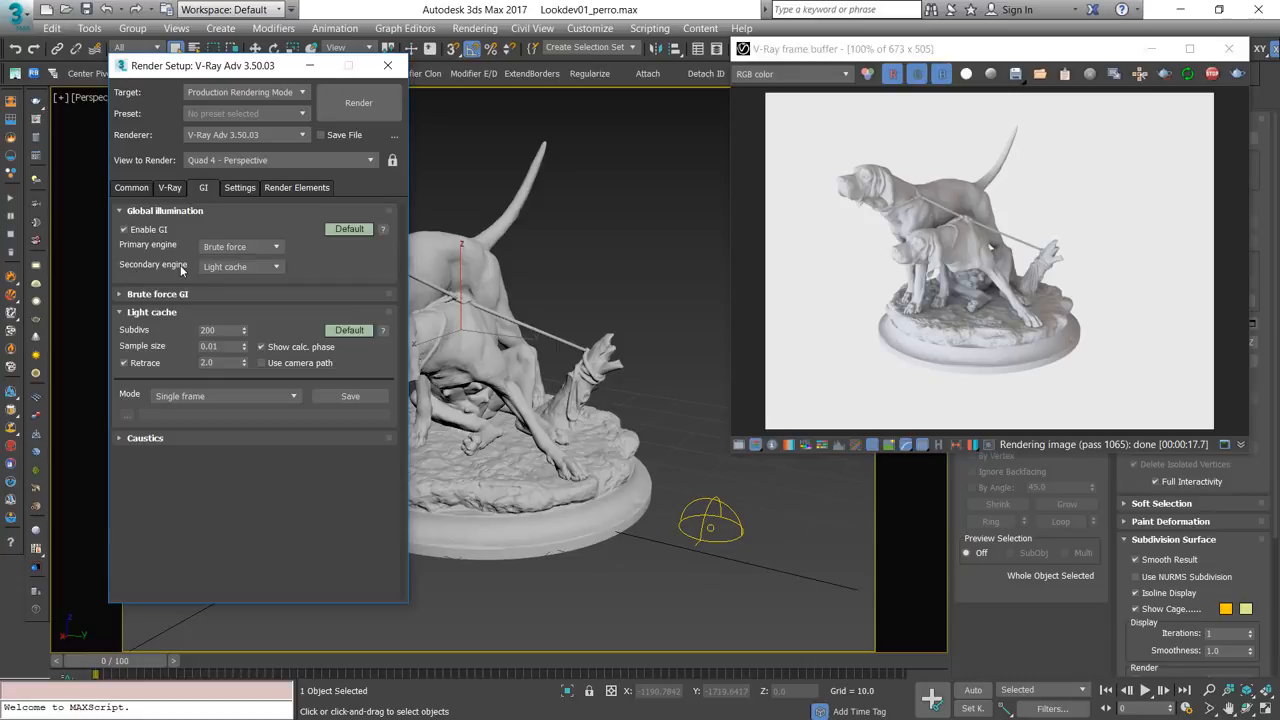
left_click(244, 268)
left_click(234, 282)
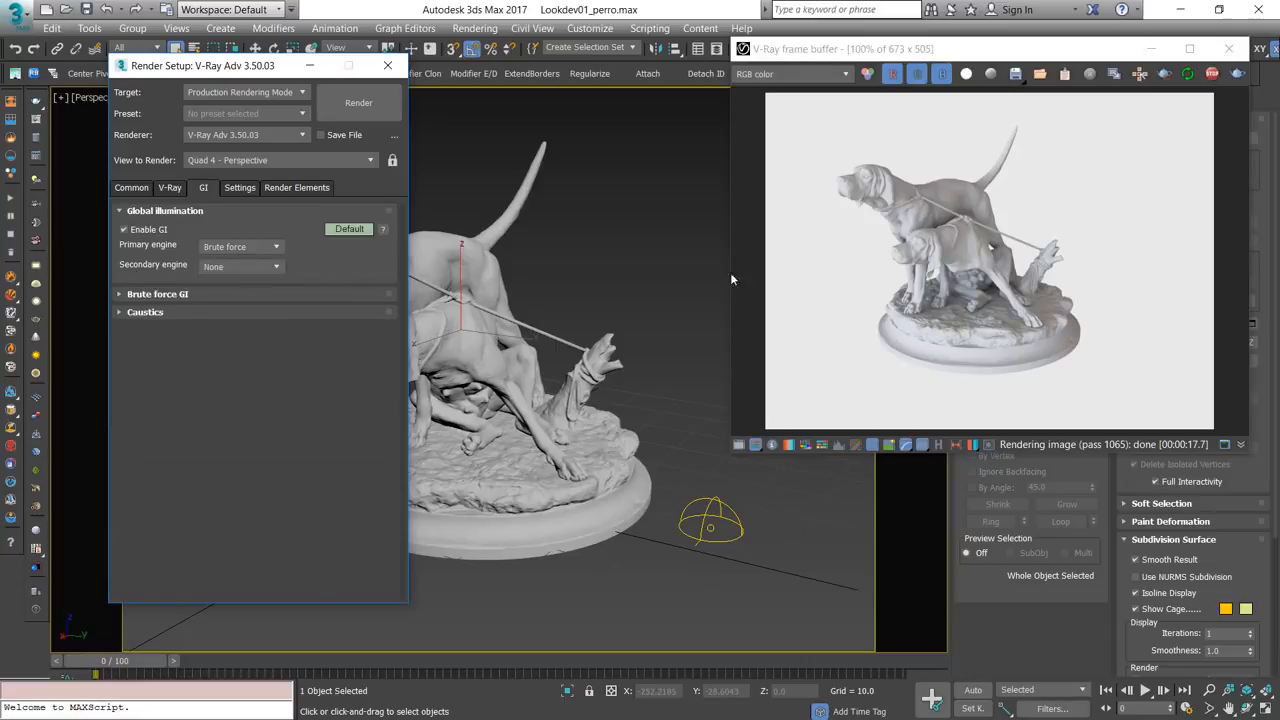
left_click(1213, 77)
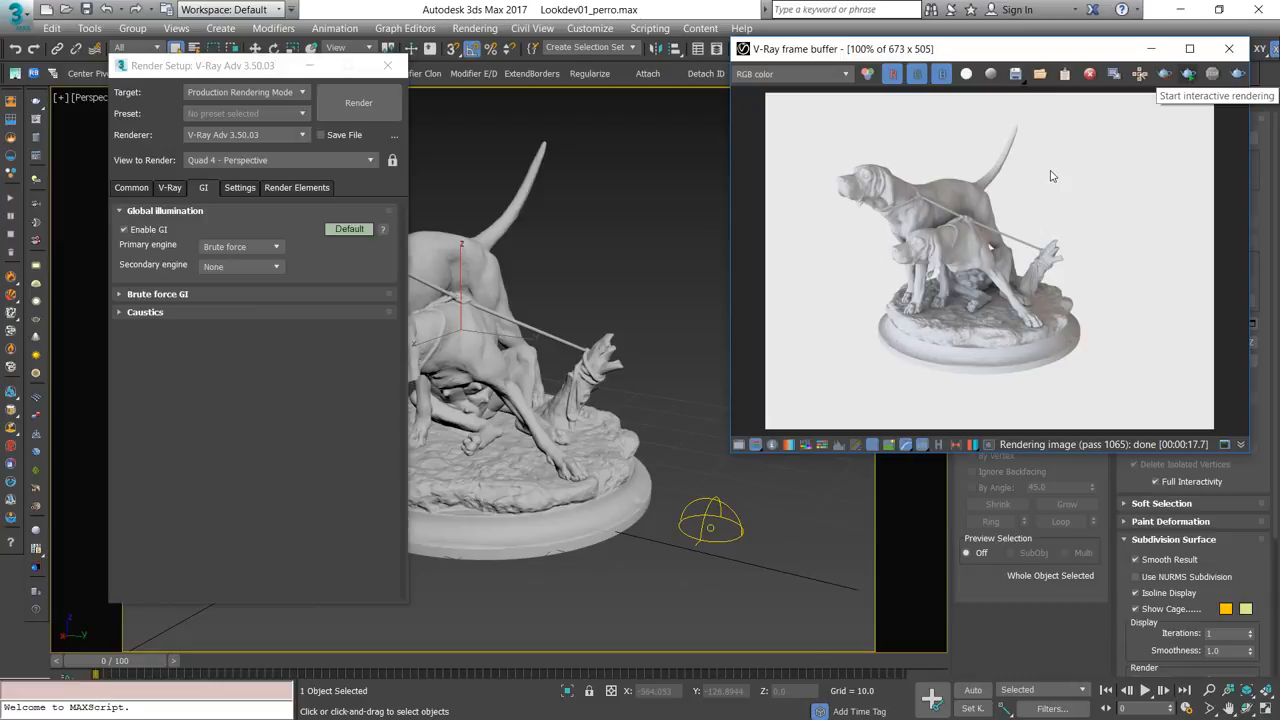
left_click(1188, 73)
left_click_drag(238, 68, 169, 80)
middle_click_drag(484, 339, 540, 404, "alt")
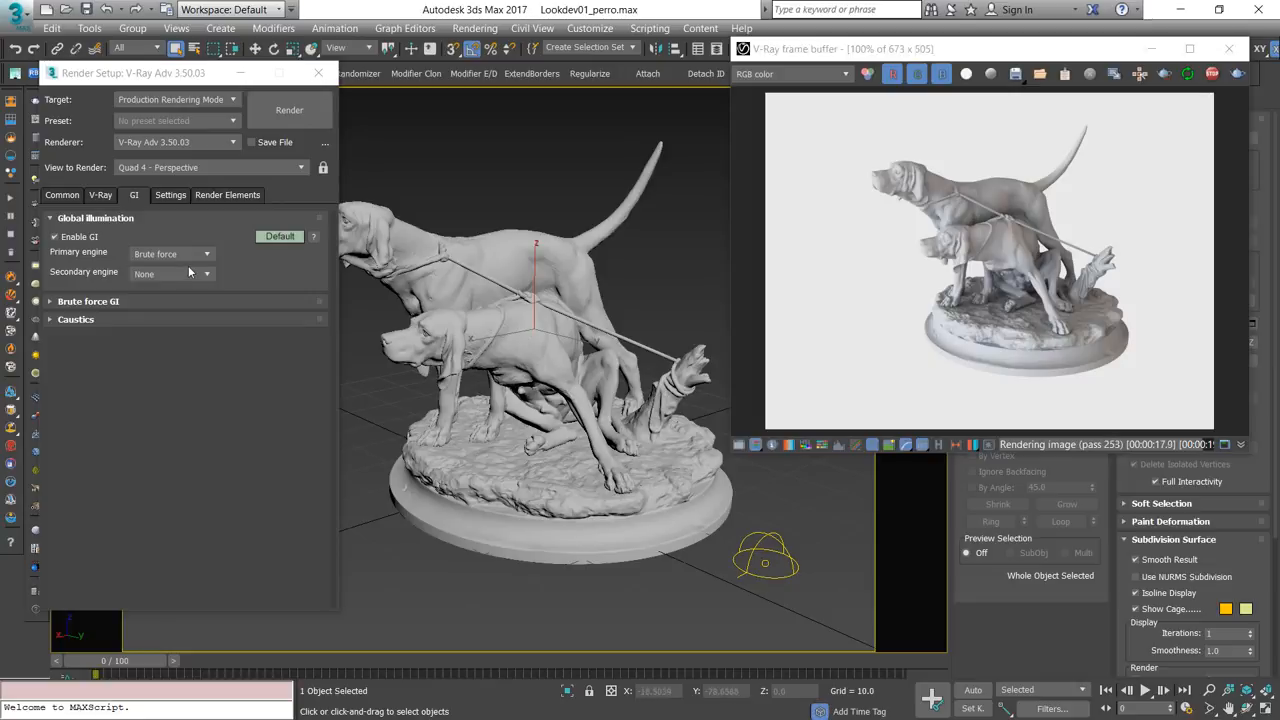
- Set the secondary GI engine to Light cache and stop the interactive rendering
left_click(170, 273)
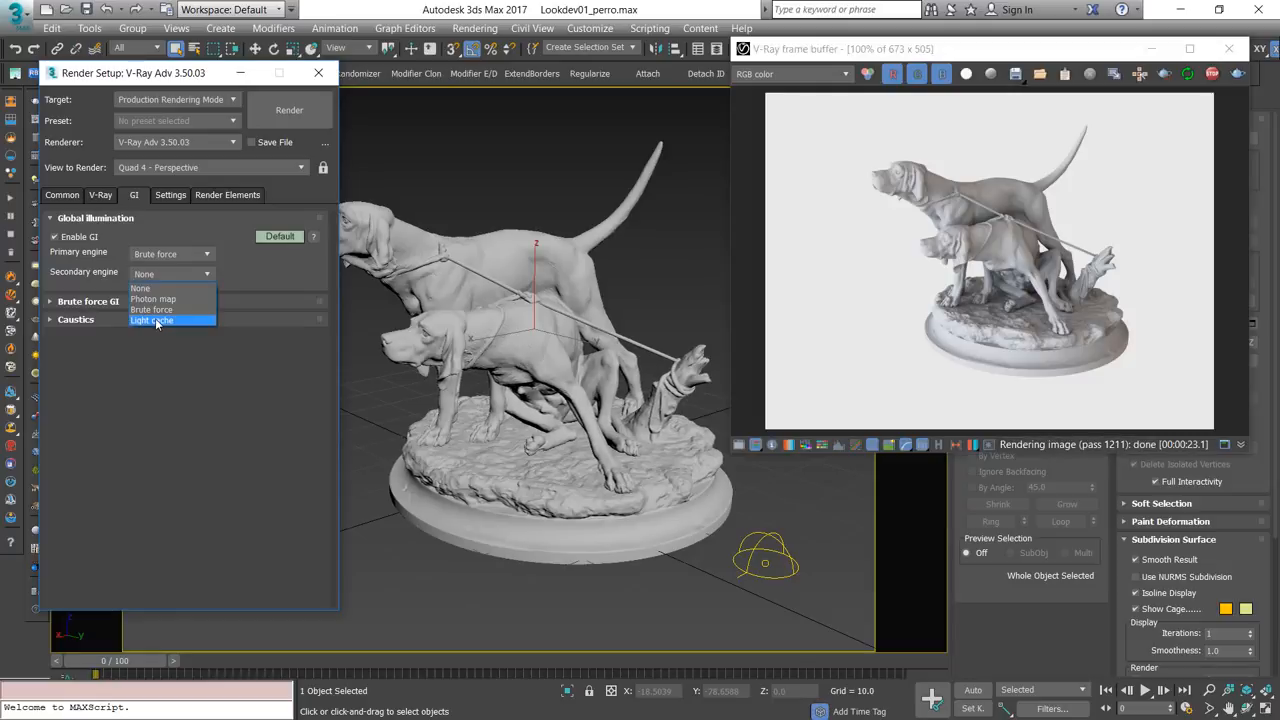
left_click(153, 320)
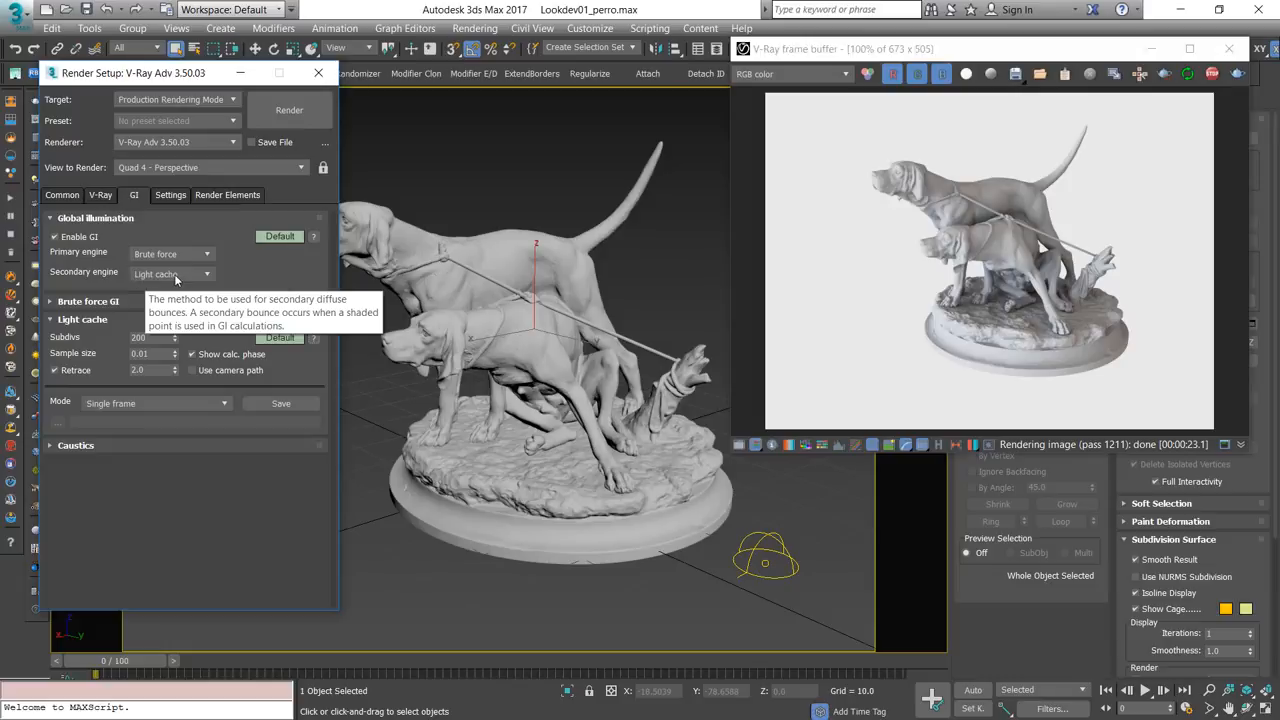
left_click(1212, 76)
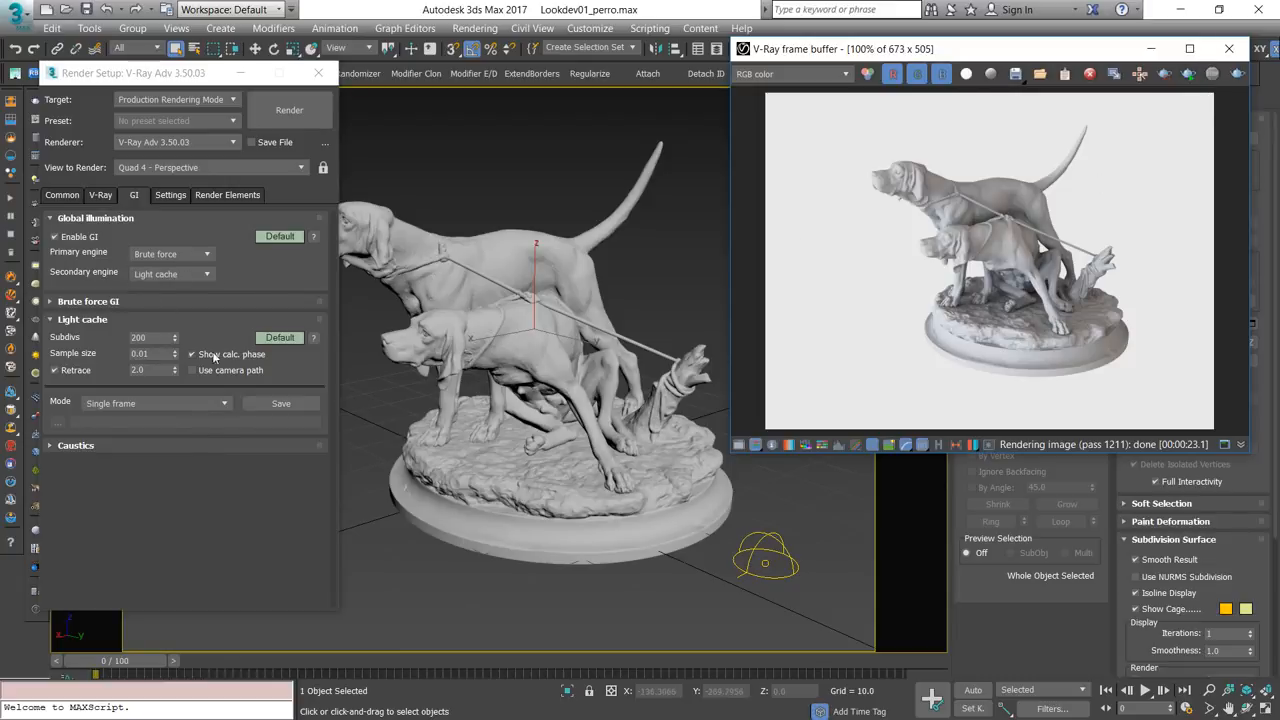
- Set the light cache subdivisions to 250 and start the interactive rendering again
double_click(138, 338)
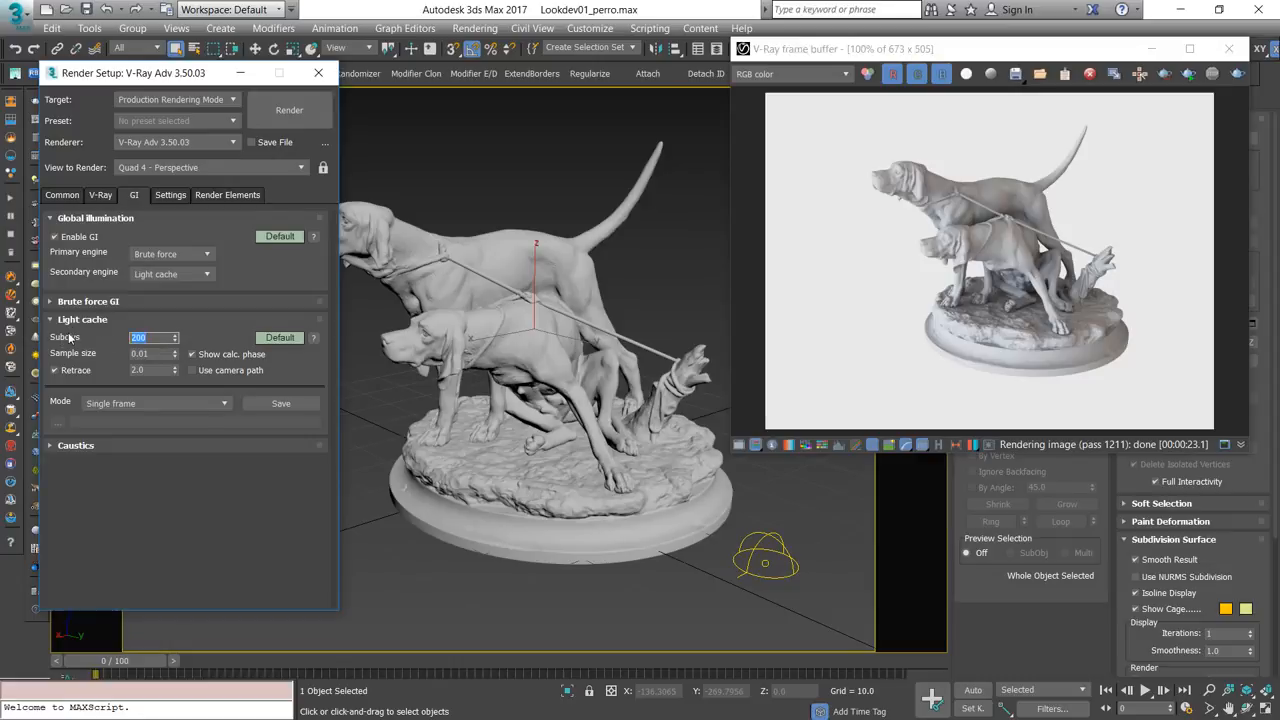
type("2")
key("Return")
left_click(1084, 150)
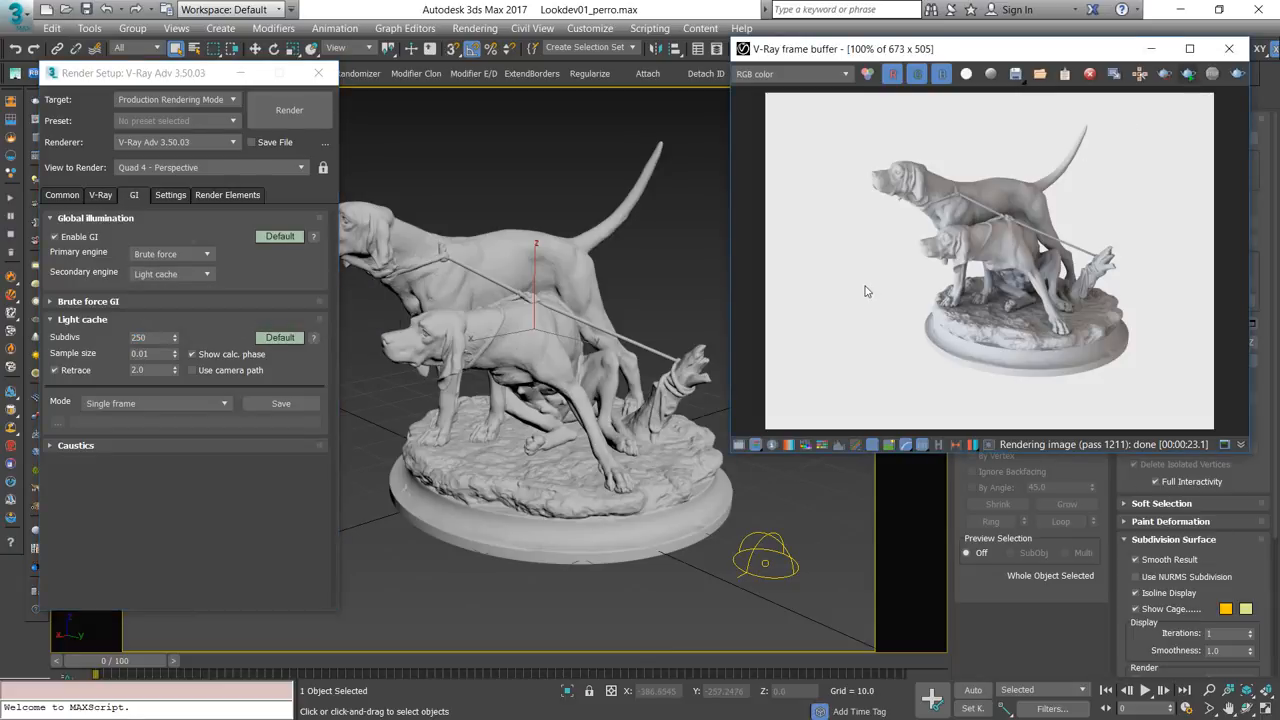
key("shift+q")
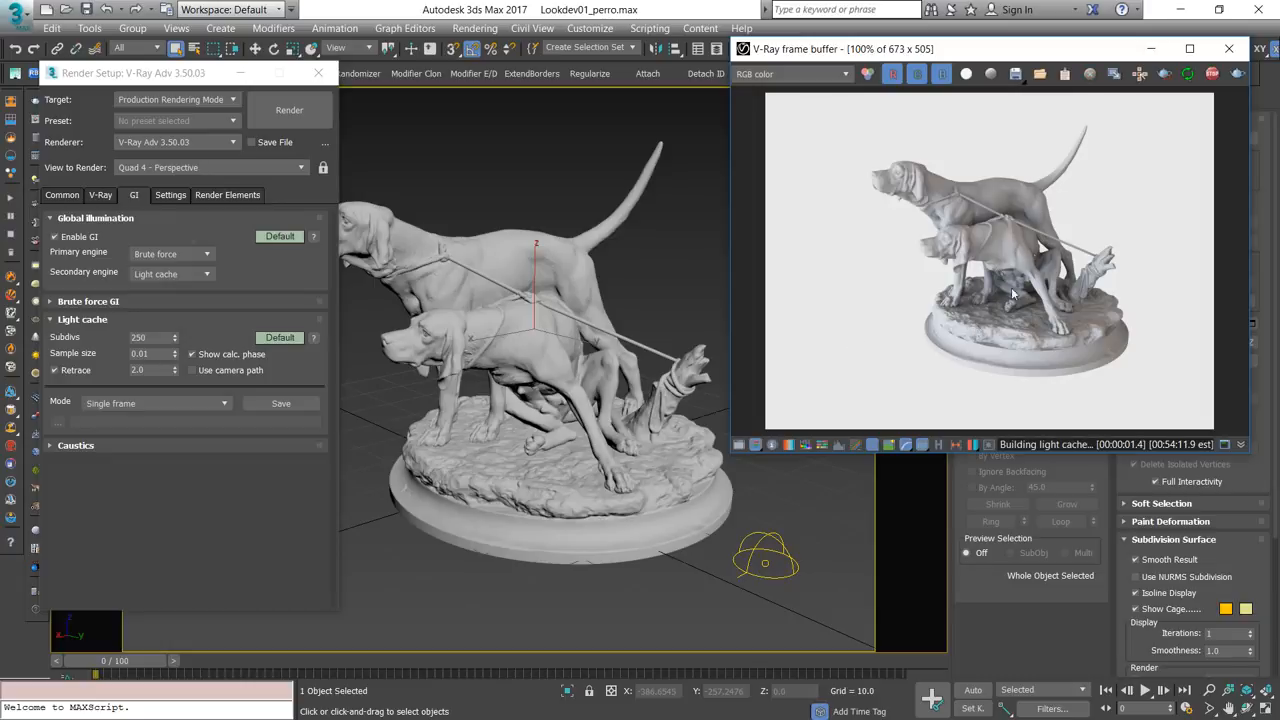
- Close the render settings and examine the dog sculpture from several angles and distances while the interactive render updates
left_click(318, 73)
middle_click_drag(790, 510, 753, 524, "alt")
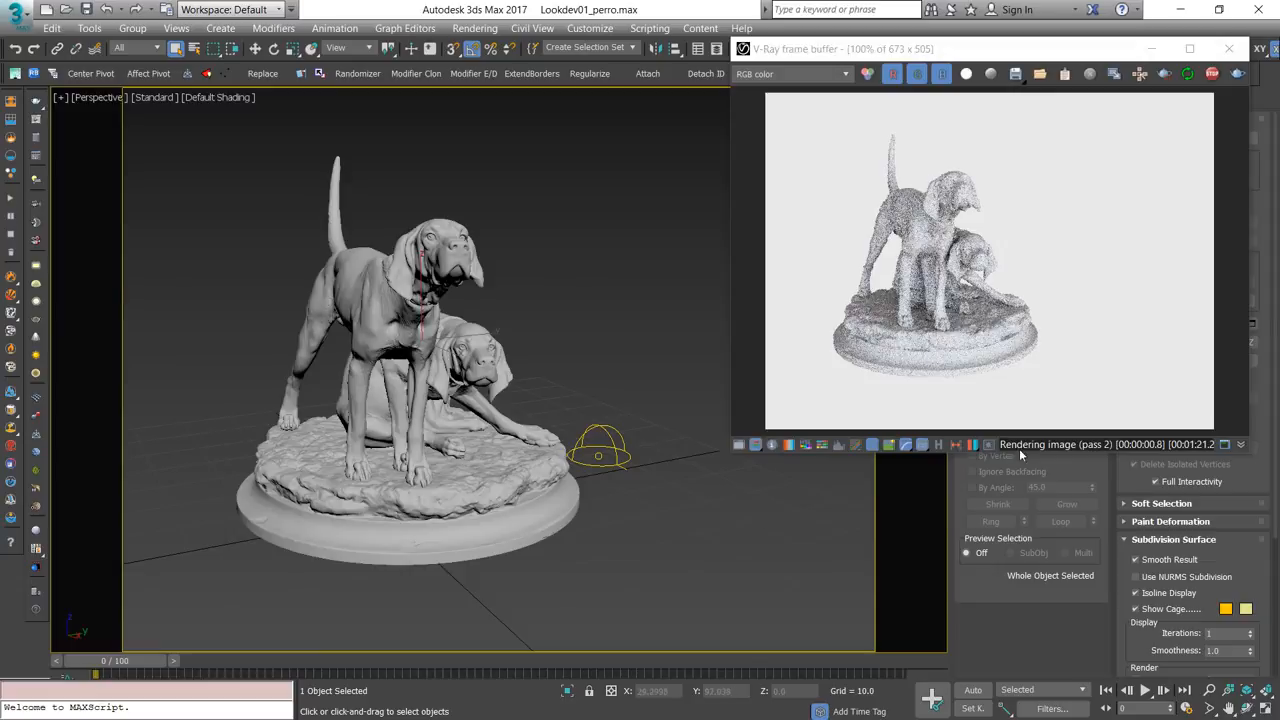
middle_click_drag(548, 378, 529, 441, "alt")
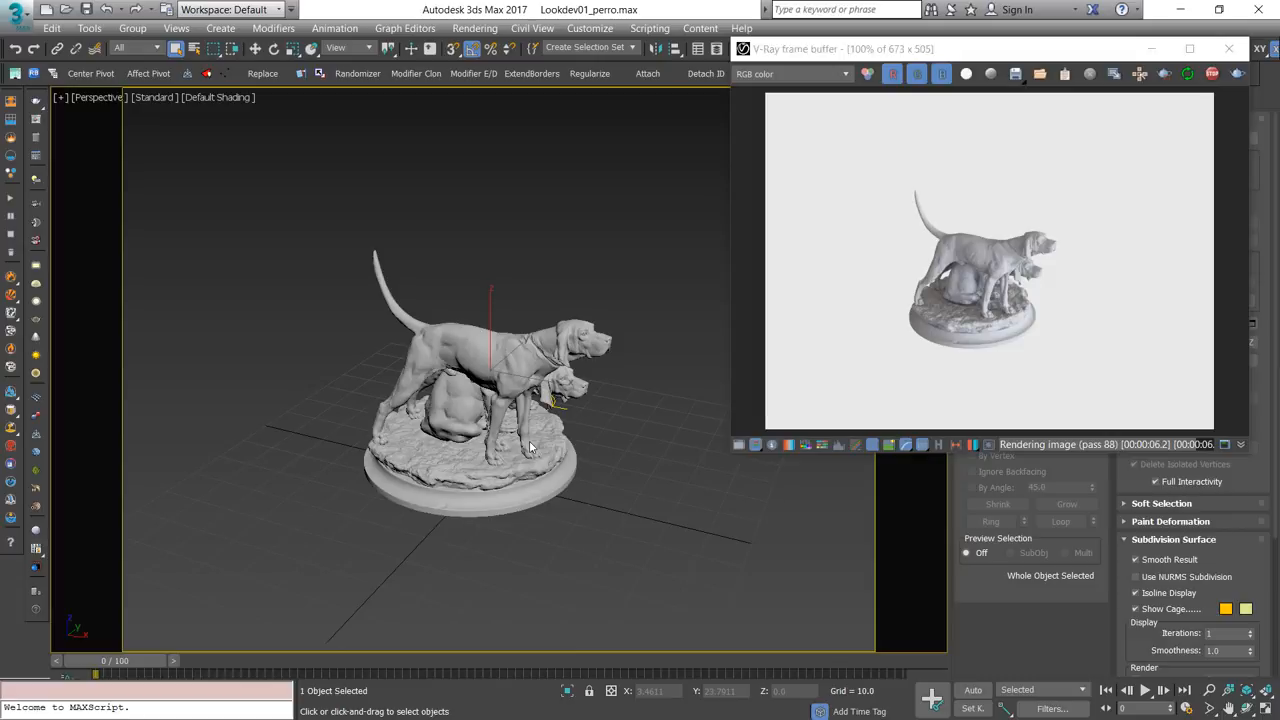
middle_click_drag(529, 440, 700, 446, "alt")
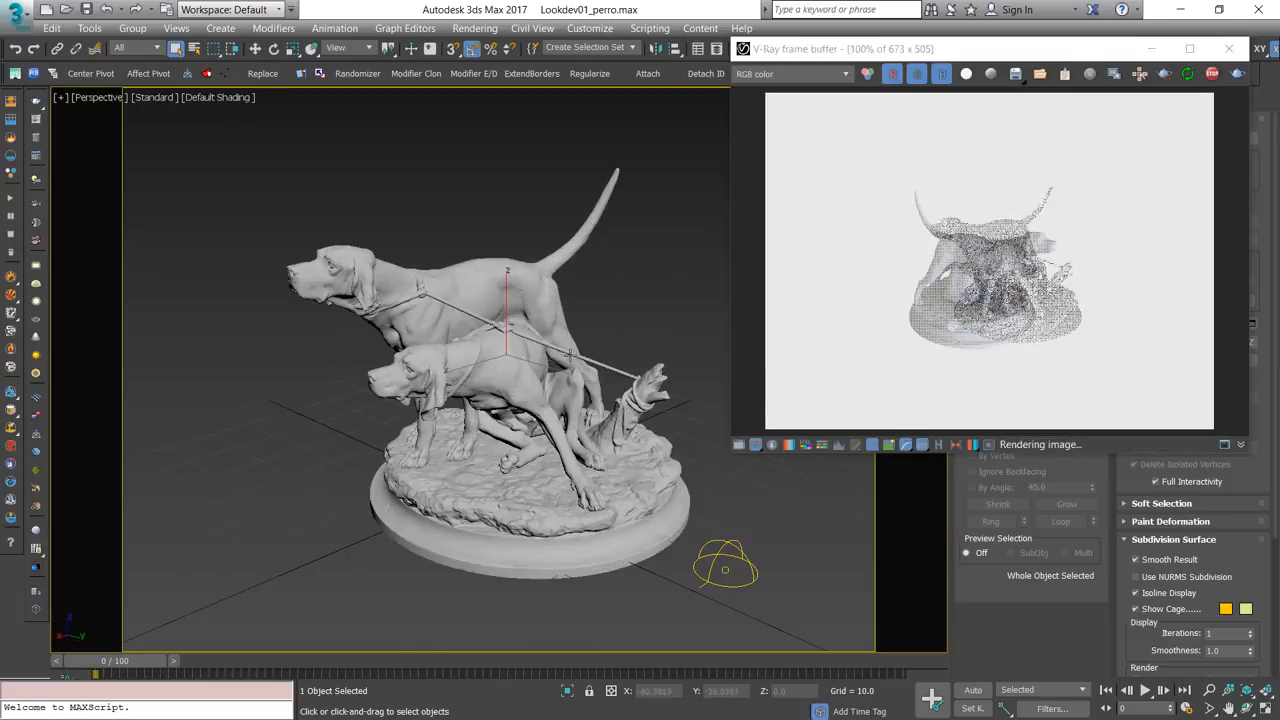
scroll(575, 387, "up", 3)
scroll(581, 392, "down", 3)
scroll(590, 402, "up", 3)
middle_click_drag(491, 424, 421, 403, "alt")
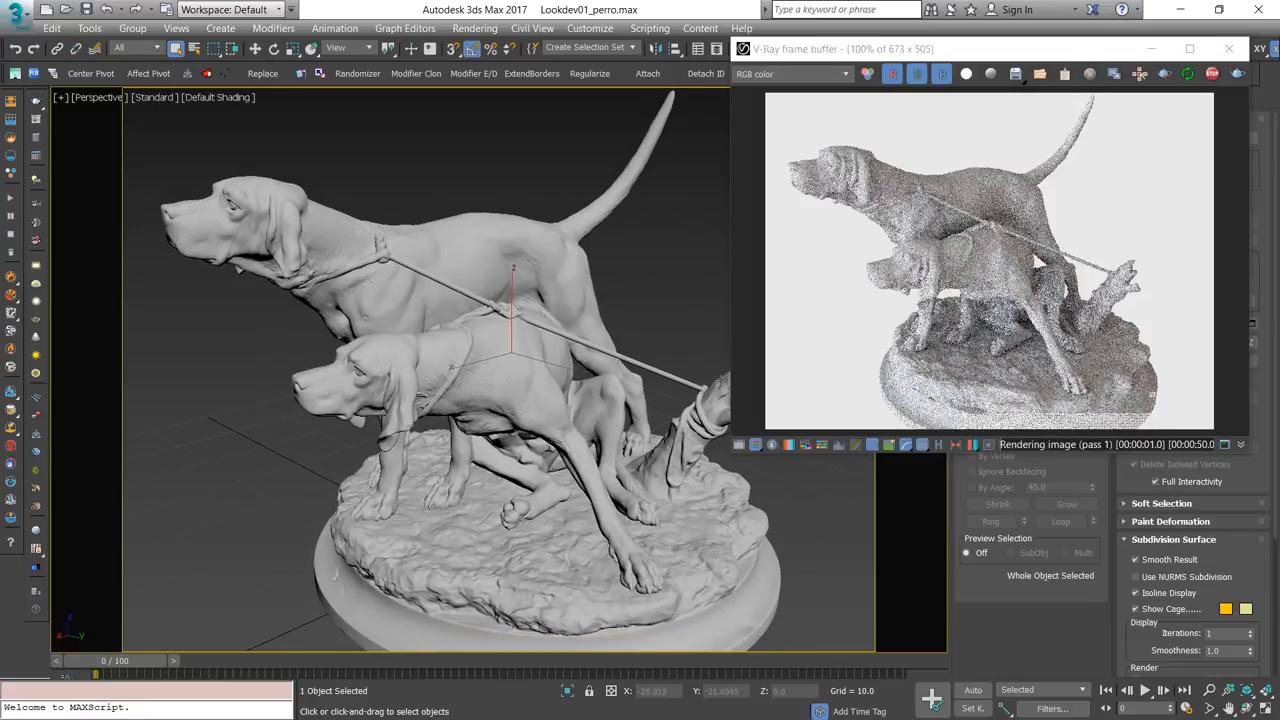
- Show the frame buffer's colour corrections, compare the render with and without the LUT, and check the LUT settings
left_click(1140, 73)
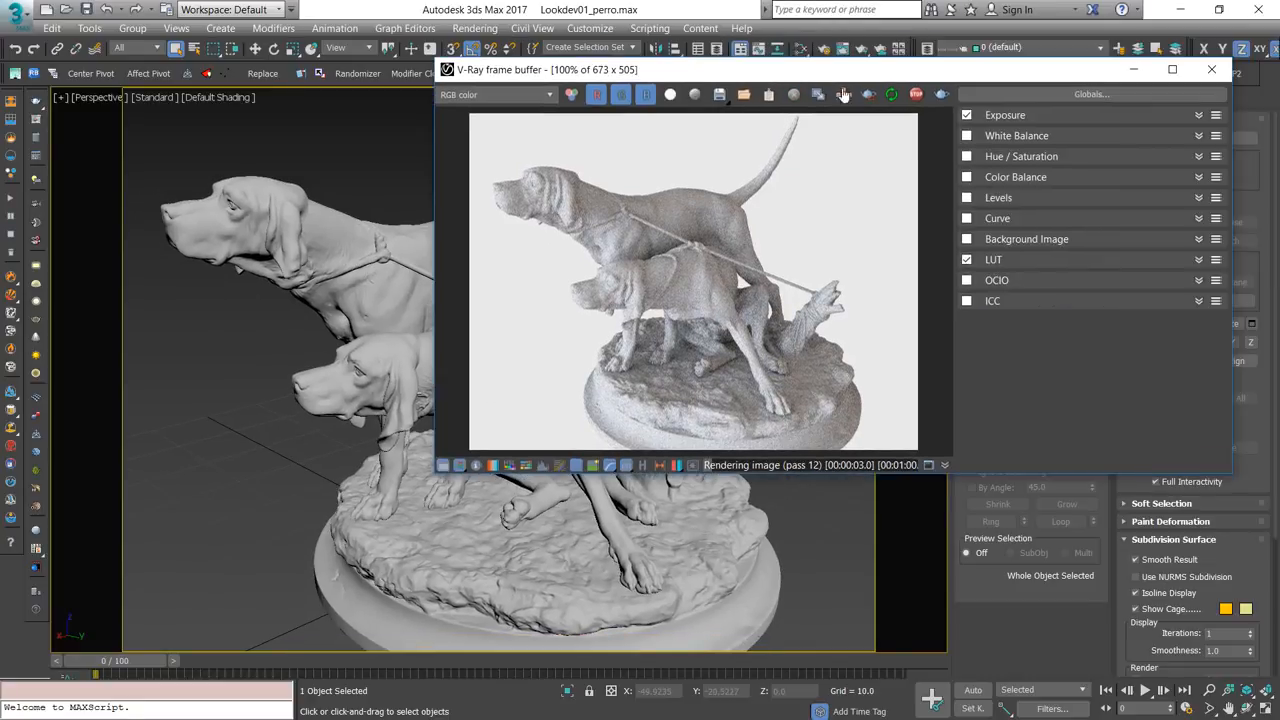
left_click(966, 259)
left_click(966, 259)
left_click(1199, 259)
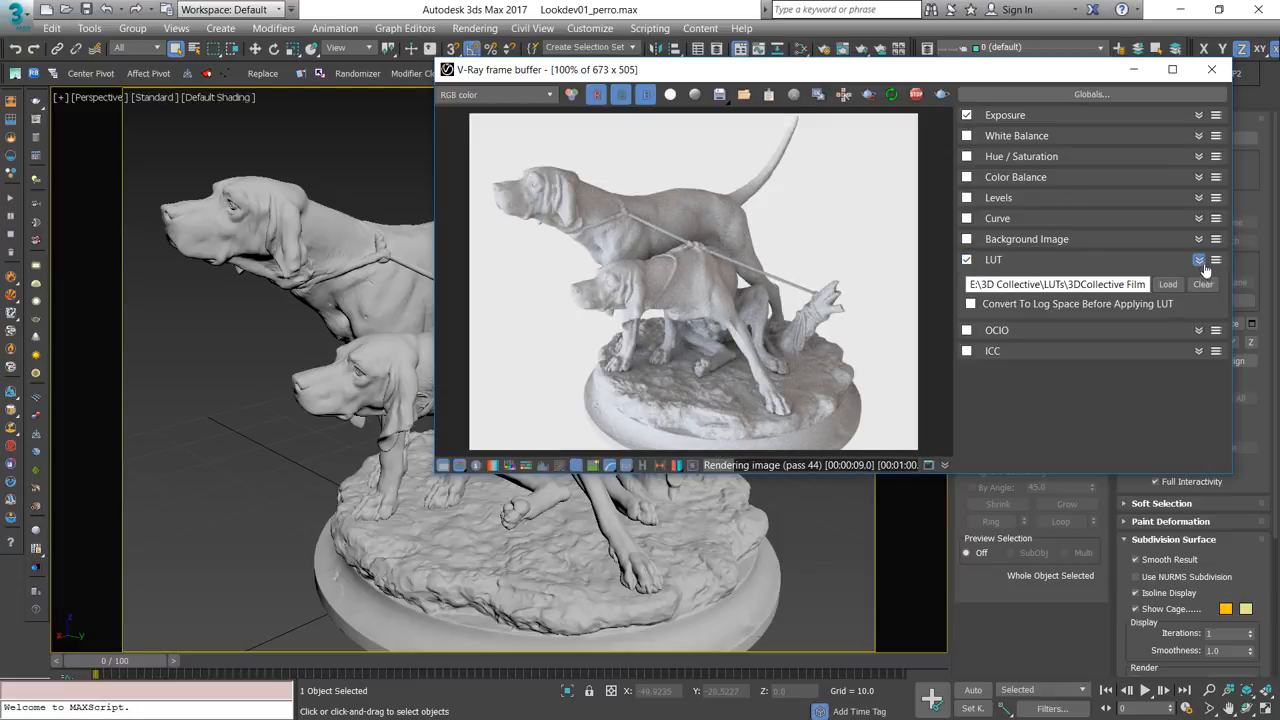
left_click(1199, 259)
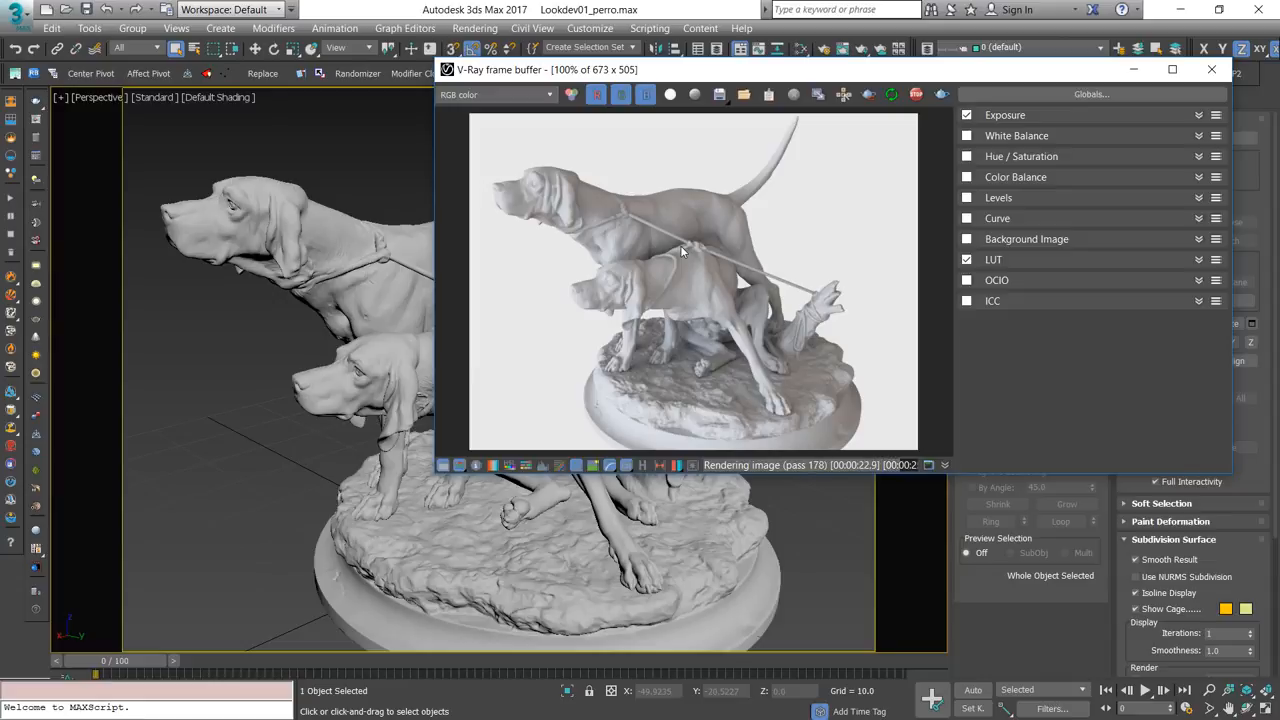
- Try the Curve correction in place of the LUT, check the Exposure settings, and restore the LUT without the curve
left_click(966, 259)
left_click(1199, 218)
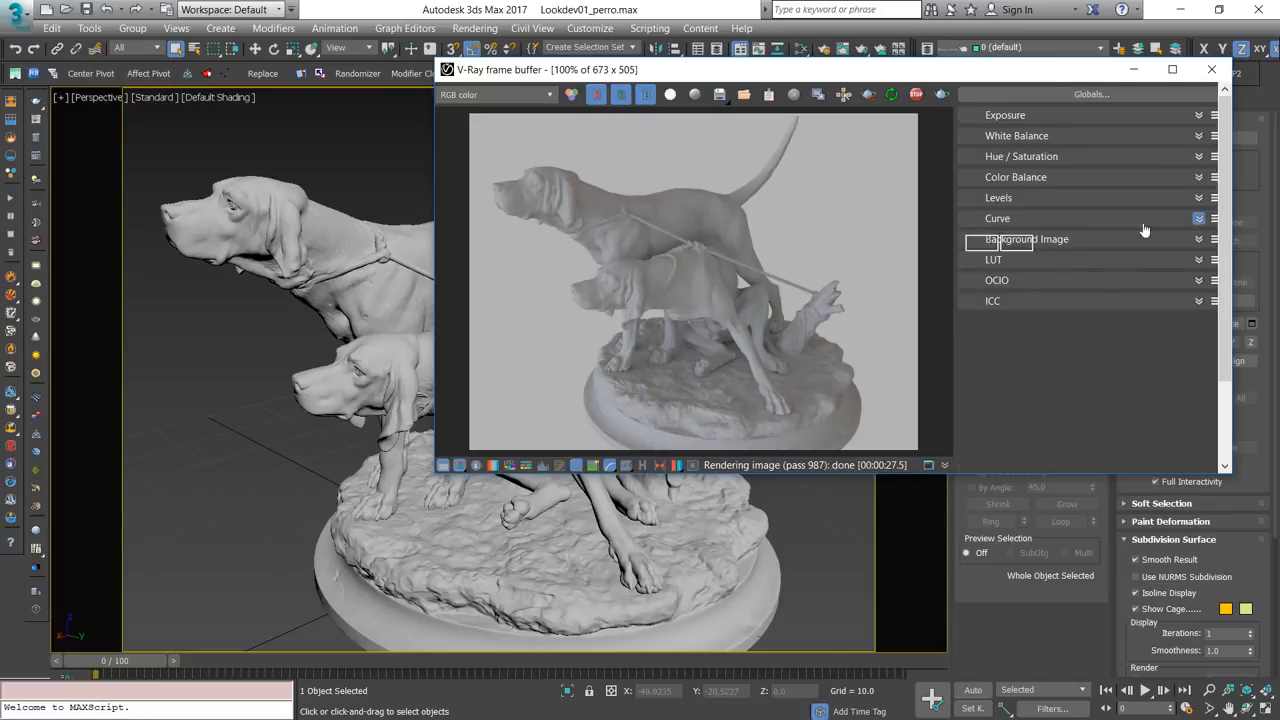
left_click(967, 219)
left_click(1185, 218)
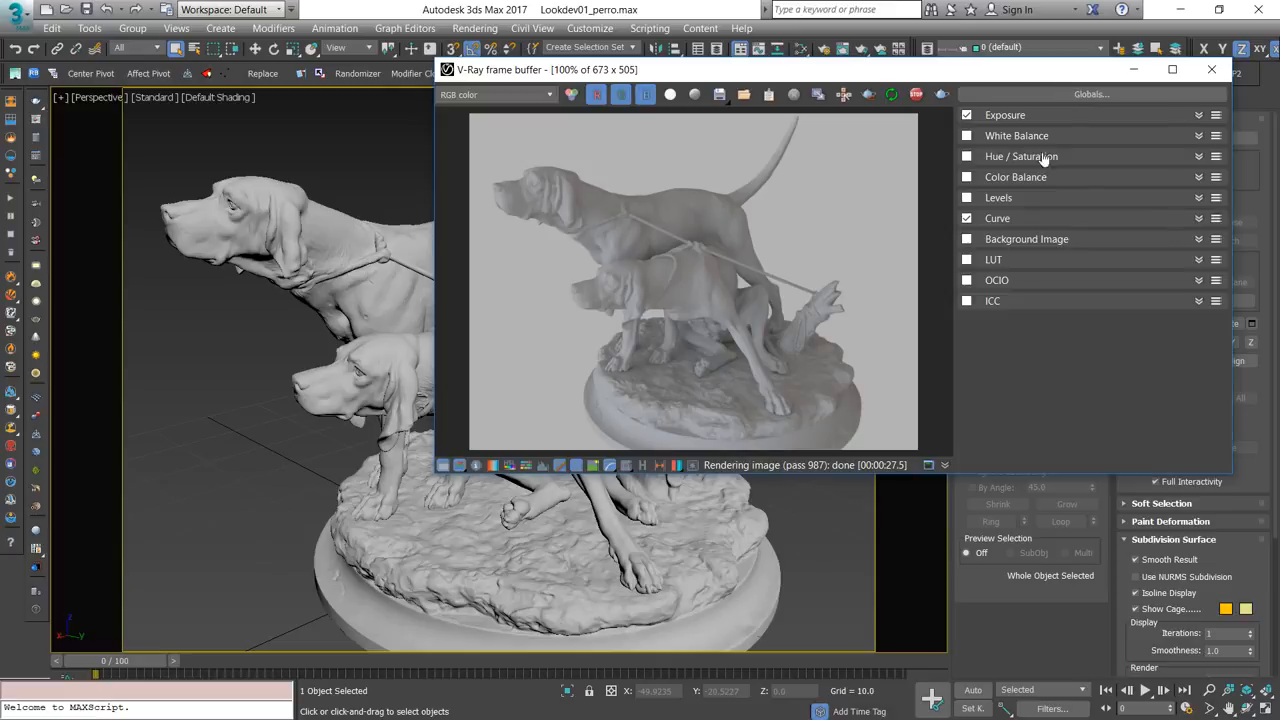
left_click(1199, 115)
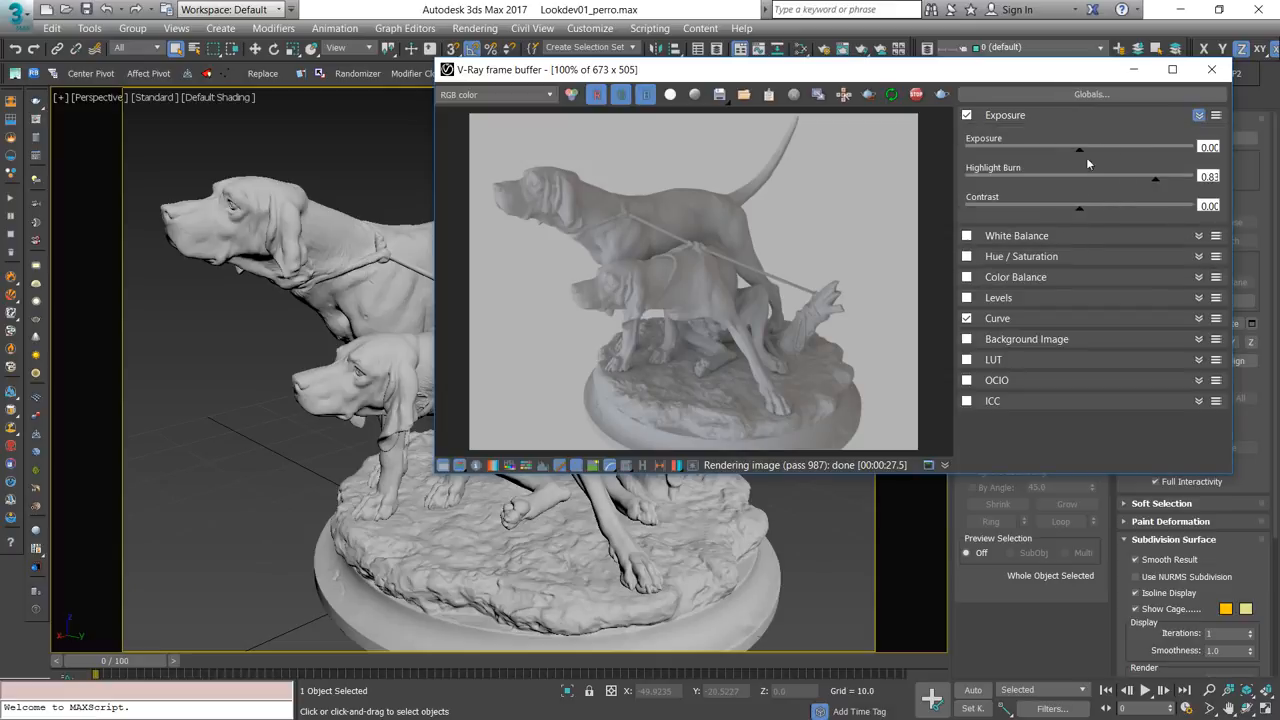
left_click(1199, 115)
left_click(967, 259)
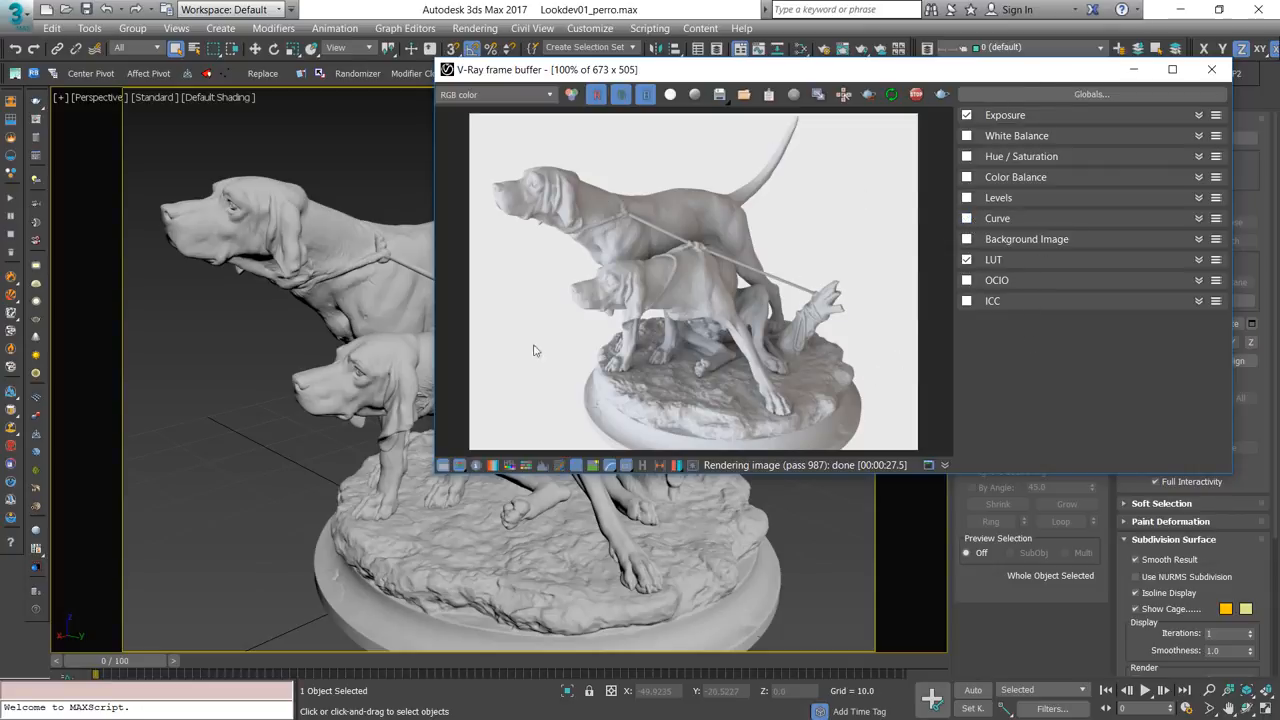
- Hide the colour corrections, place the frame buffer beside the model, and reframe the dog sculpture in the Perspective view
left_click(443, 465)
left_click_drag(701, 80, 1022, 24)
left_click_drag(787, 209, 787, 209)
middle_click_drag(500, 415, 576, 398, "alt")
scroll(568, 407, "down", 4)
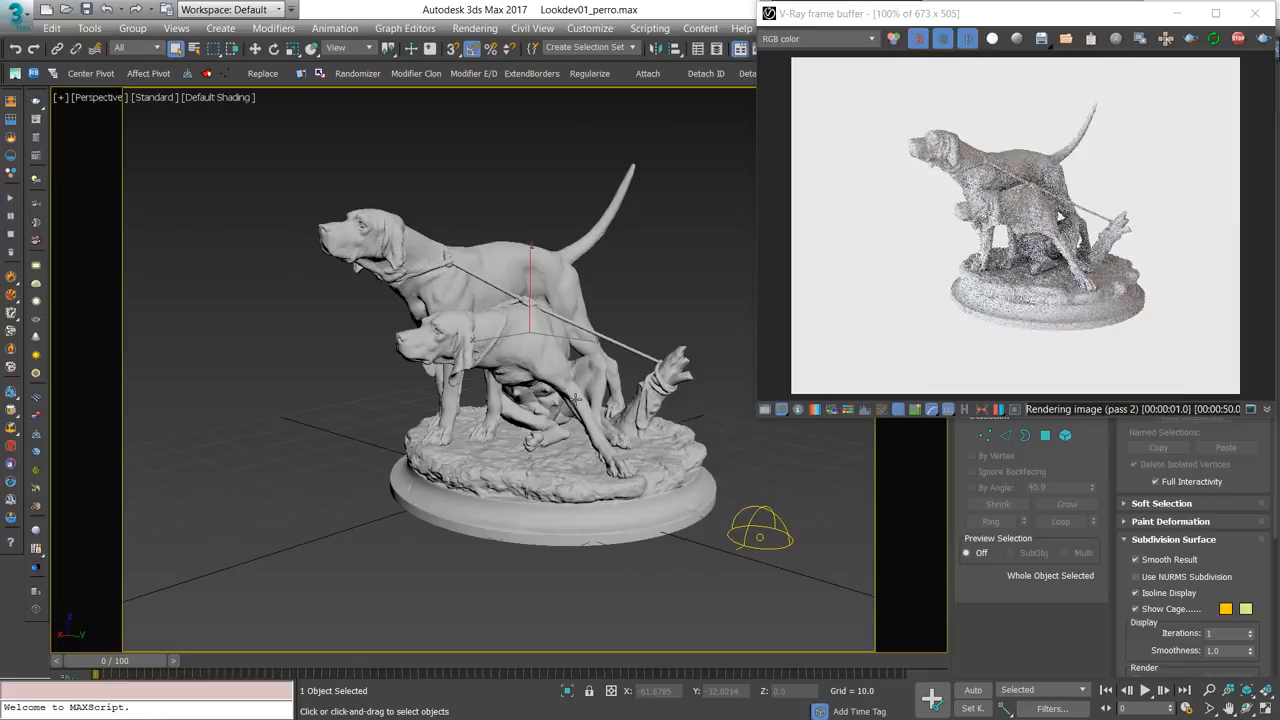
scroll(574, 398, "up", 4)
middle_click_drag(486, 453, 493, 459)
- In the Slate Material Editor, change the diffuse colour of Material #3 to red with RGB 143, 4, 4
key("m")
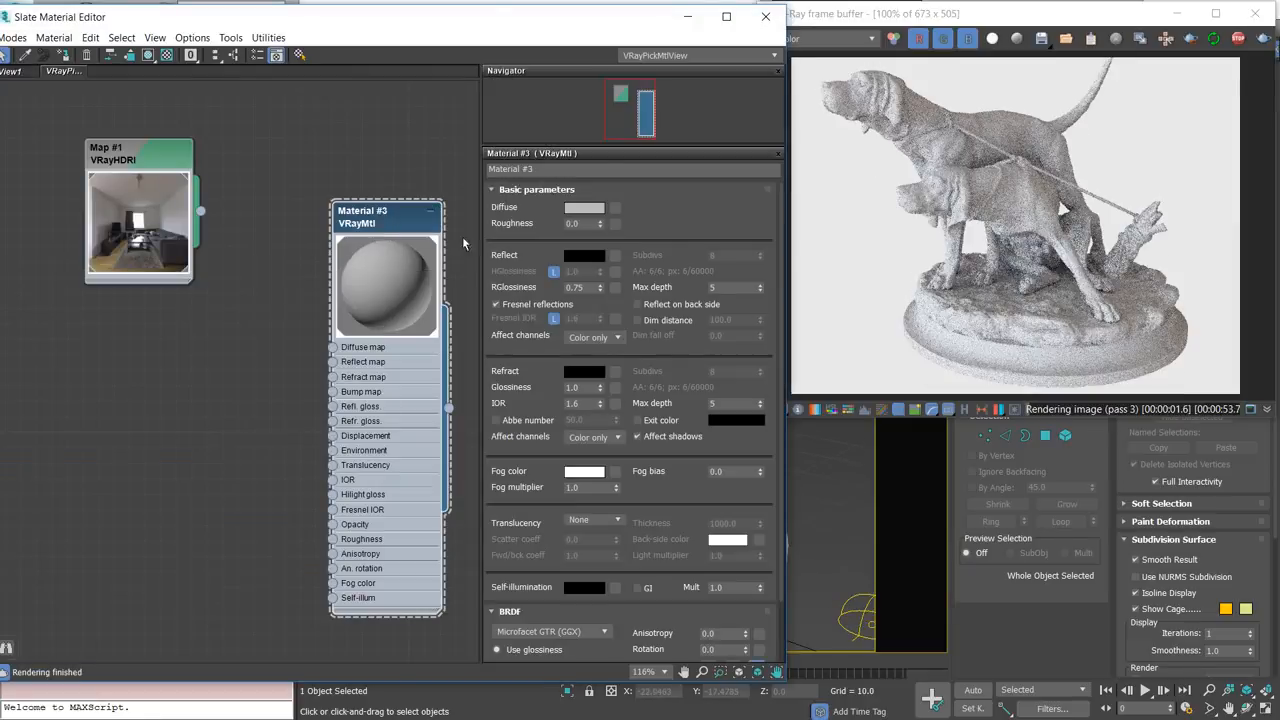
left_click(584, 208)
left_click_drag(580, 99, 606, 99)
left_click_drag(572, 162, 603, 162)
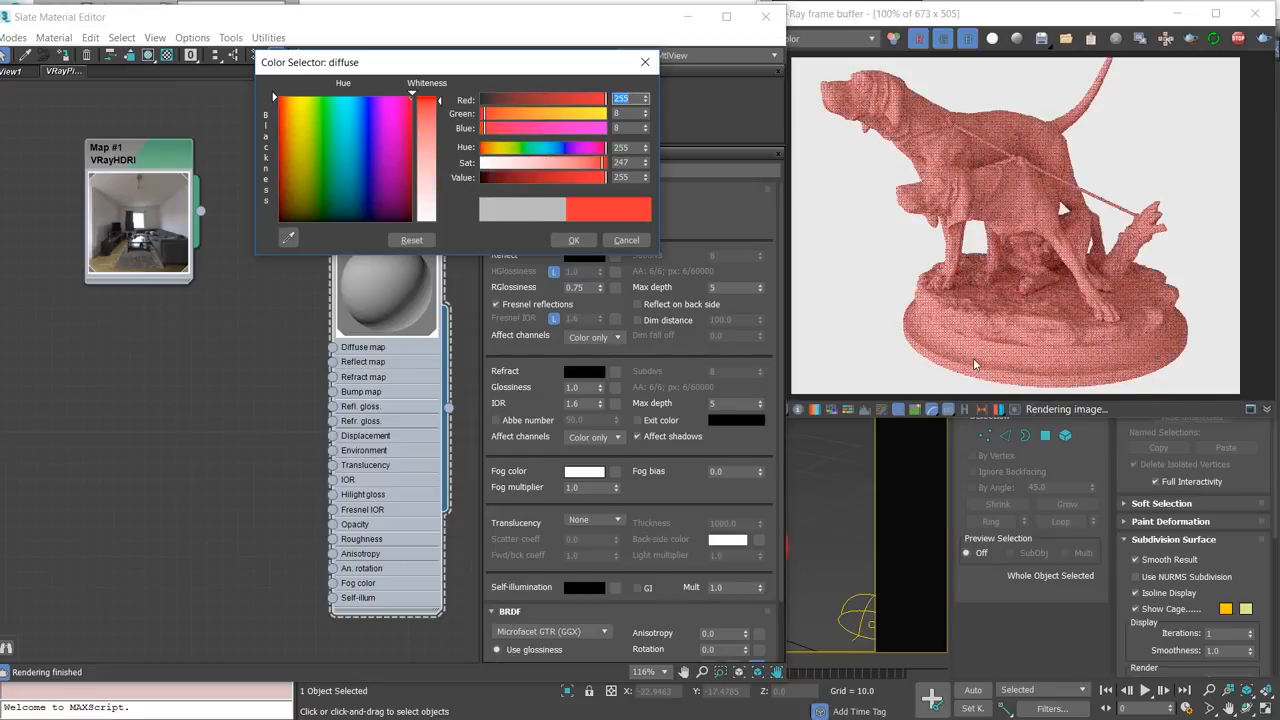
left_click_drag(434, 108, 422, 136)
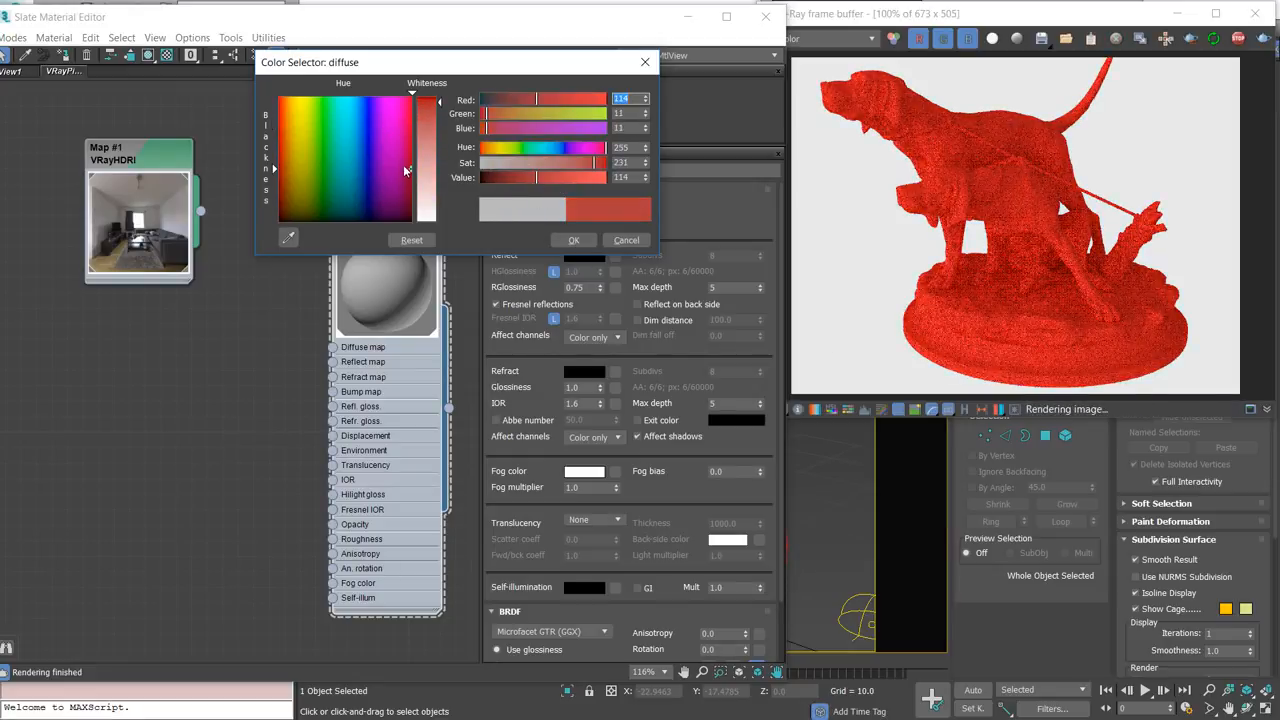
left_click_drag(594, 162, 517, 176)
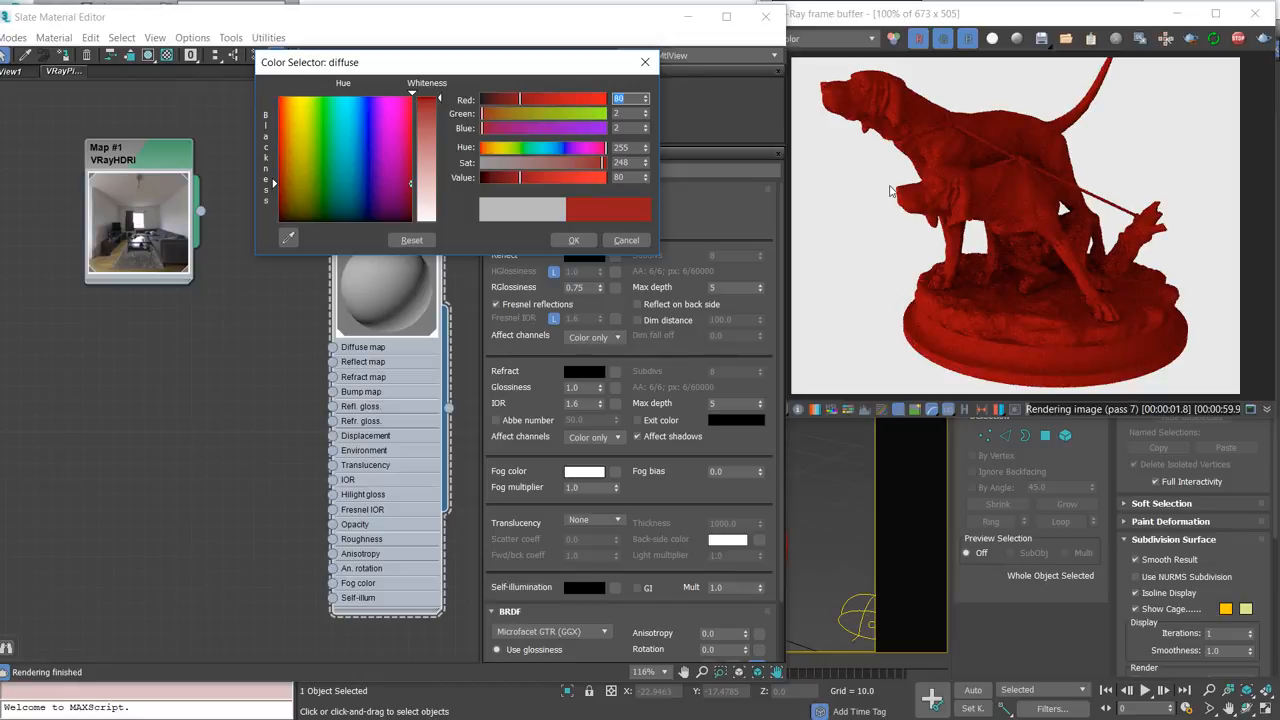
left_click_drag(519, 177, 551, 181)
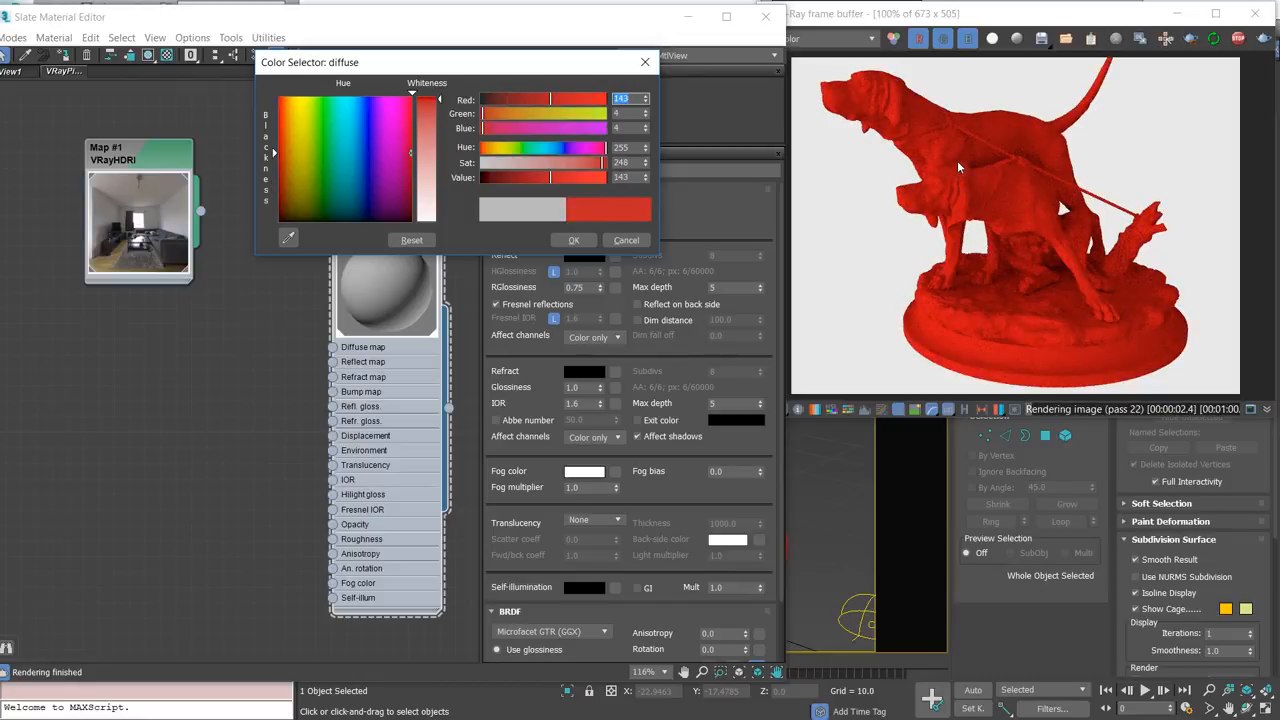
- Define a render region over the two dogs' heads and resize the frame buffer image to 822 x 617
left_click(1190, 40)
left_click_drag(868, 91, 1029, 232)
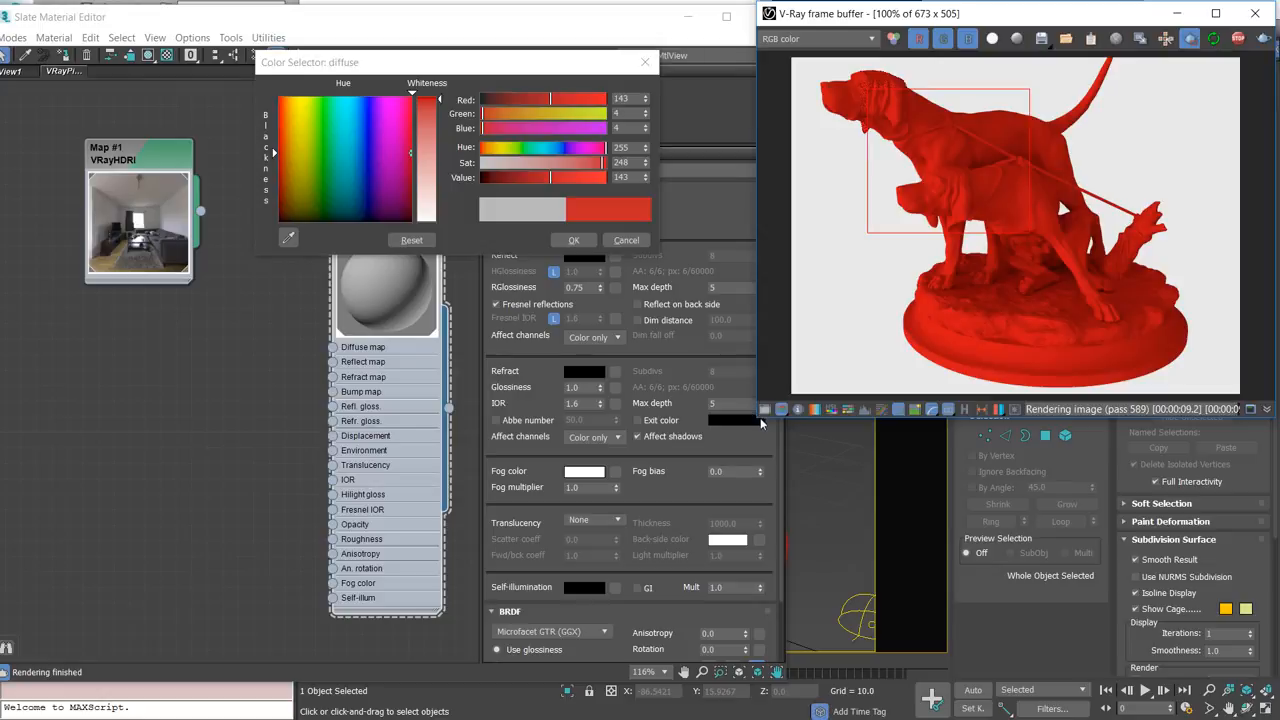
left_click_drag(757, 419, 245, 715)
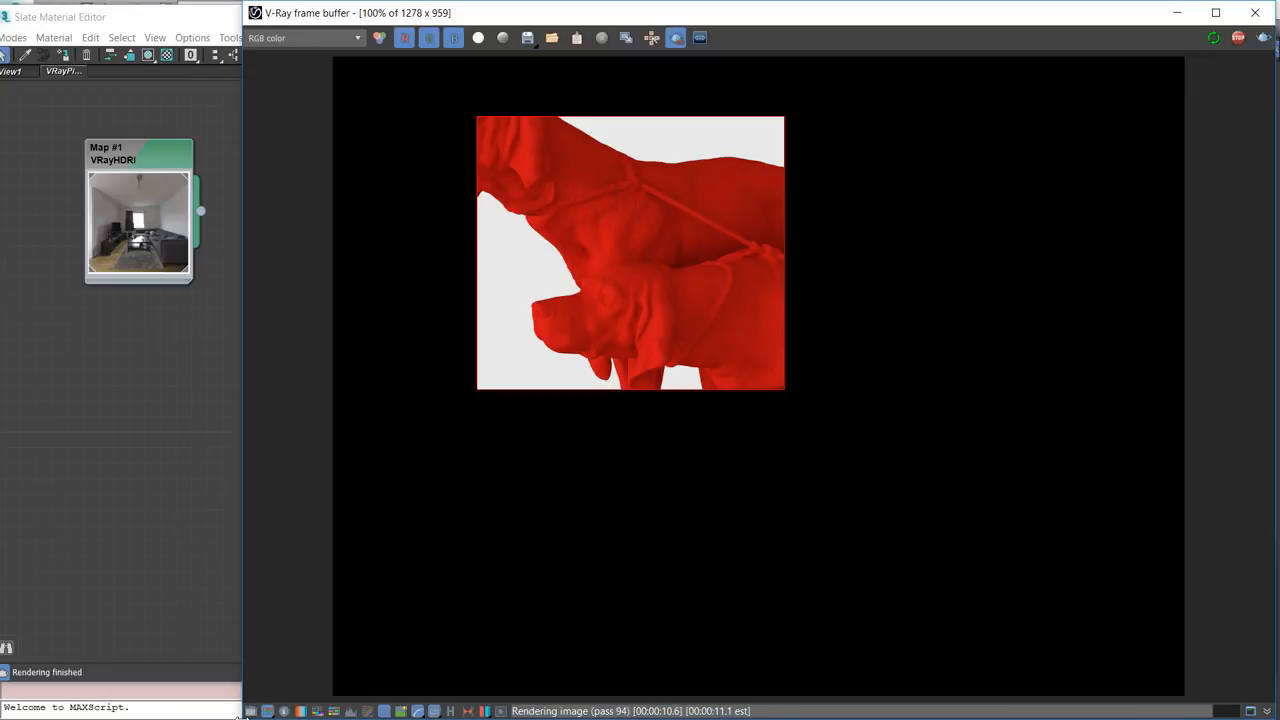
left_click_drag(243, 714, 278, 714)
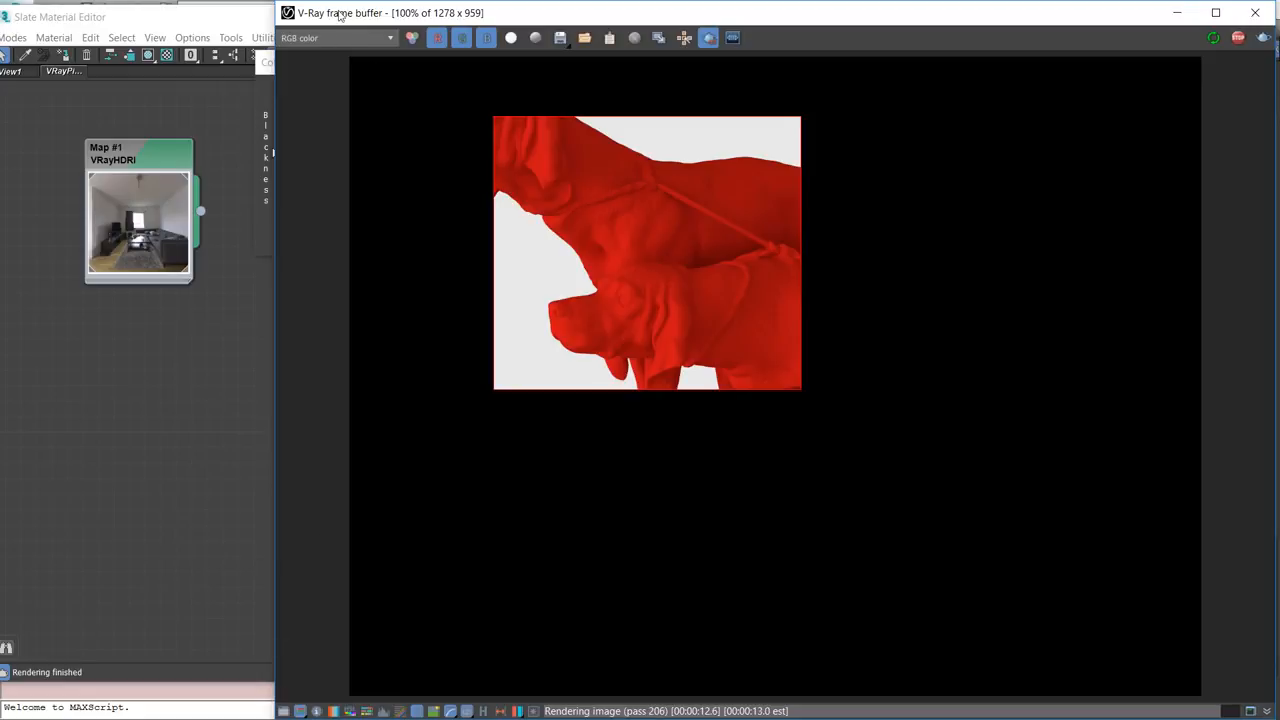
left_click_drag(338, 14, 313, 44)
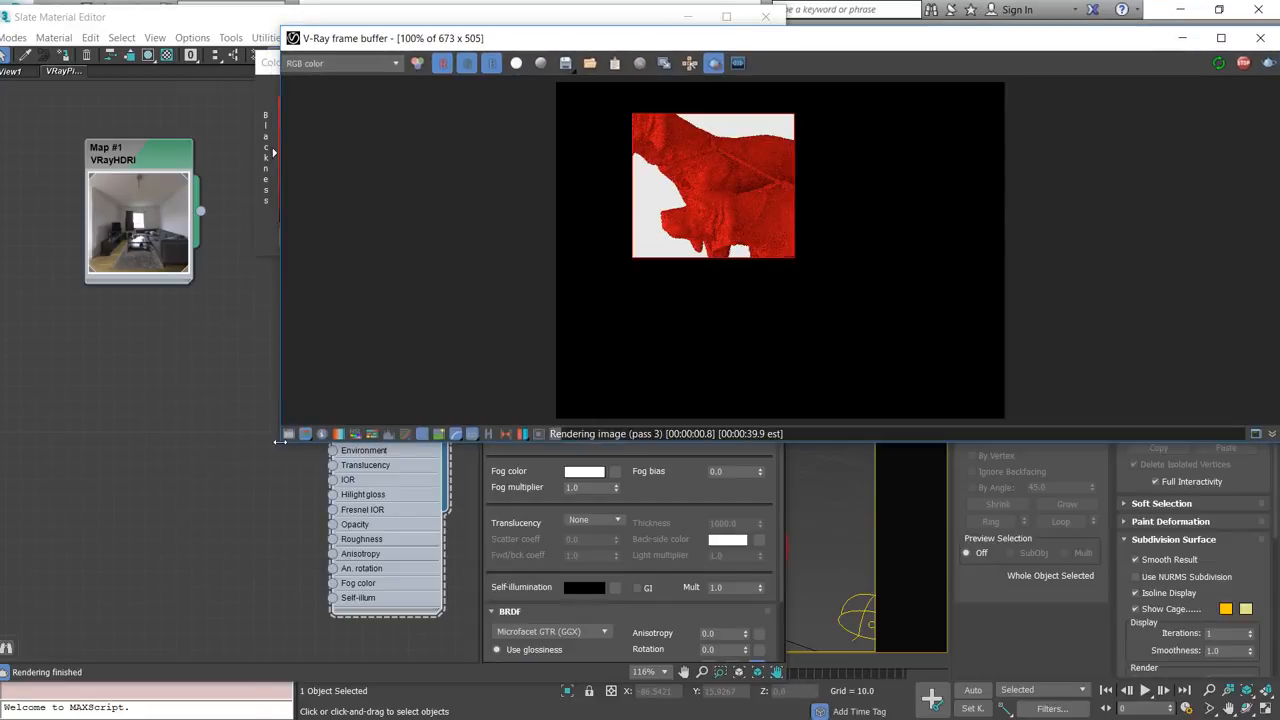
left_click_drag(280, 442, 757, 442)
left_click_drag(1064, 37, 1086, 4)
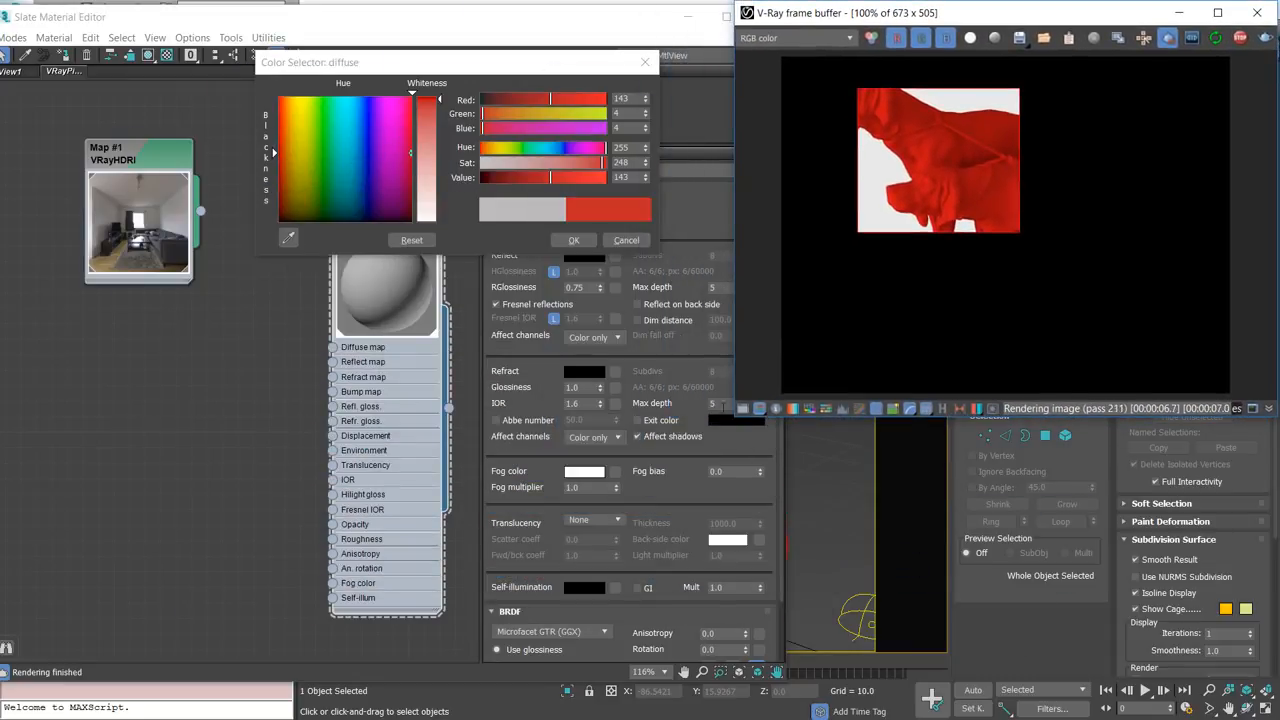
left_click_drag(733, 420, 686, 497)
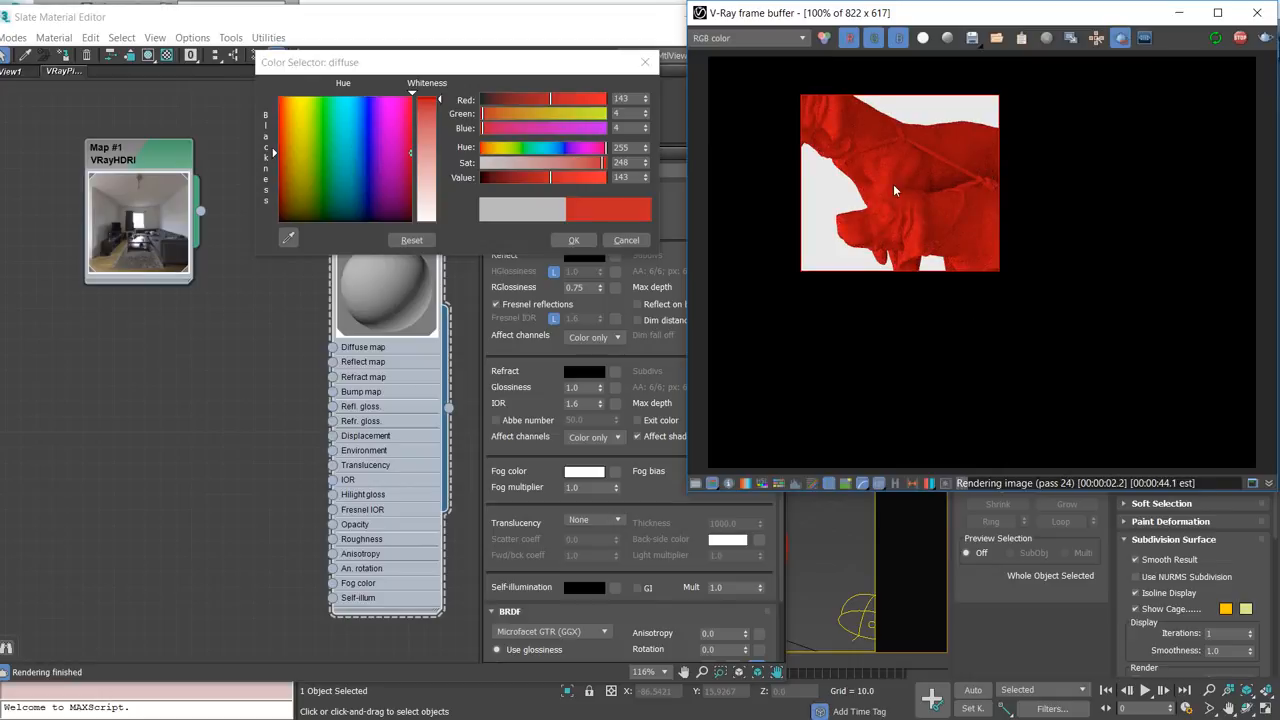
- Accept the red diffuse colour and set the Reflect colour of Material #3 to white
left_click(576, 240)
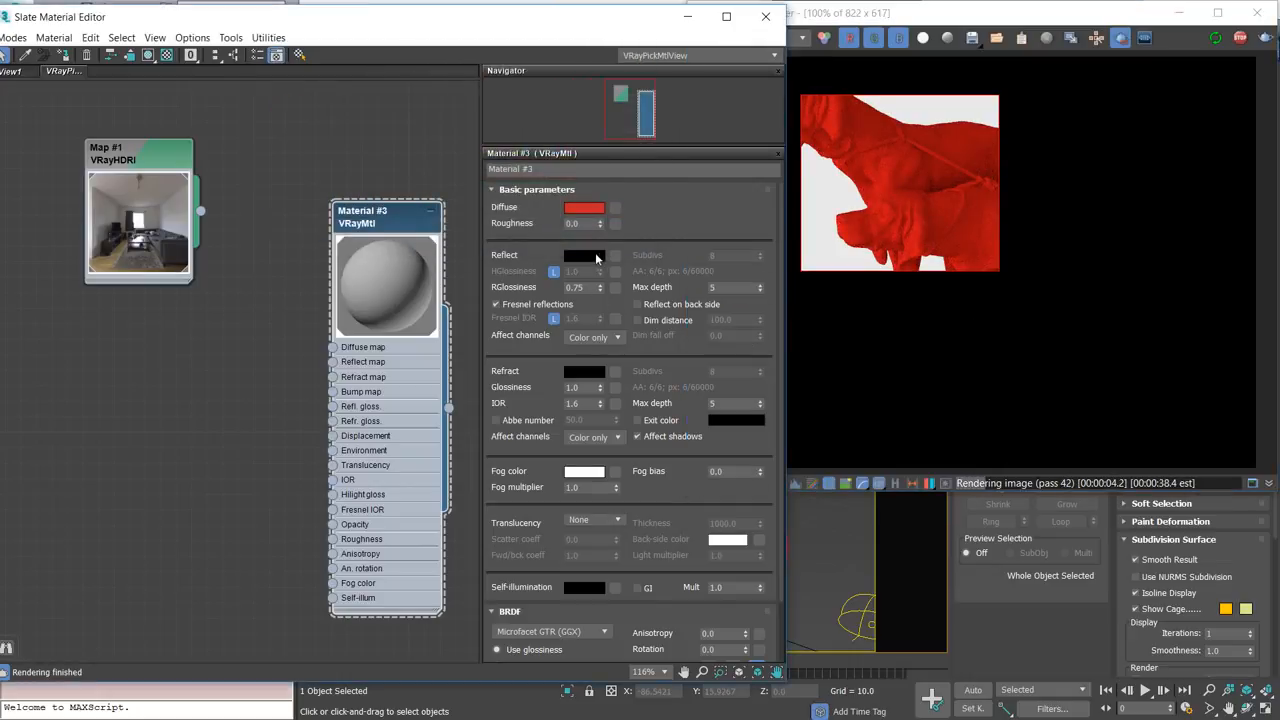
left_click(596, 257)
left_click_drag(432, 122, 434, 230)
left_click(590, 241)
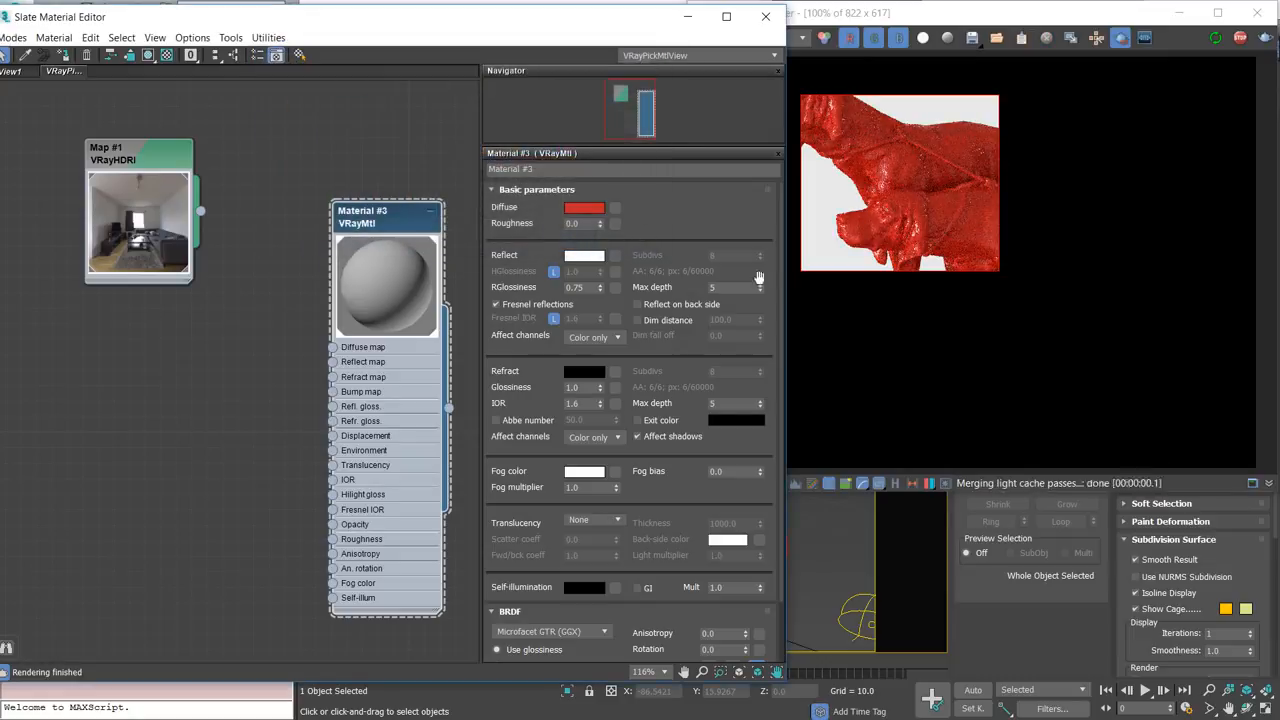
- Turn off region rendering and set the RGlossiness of Material #3 to 0.6
left_click(1120, 38)
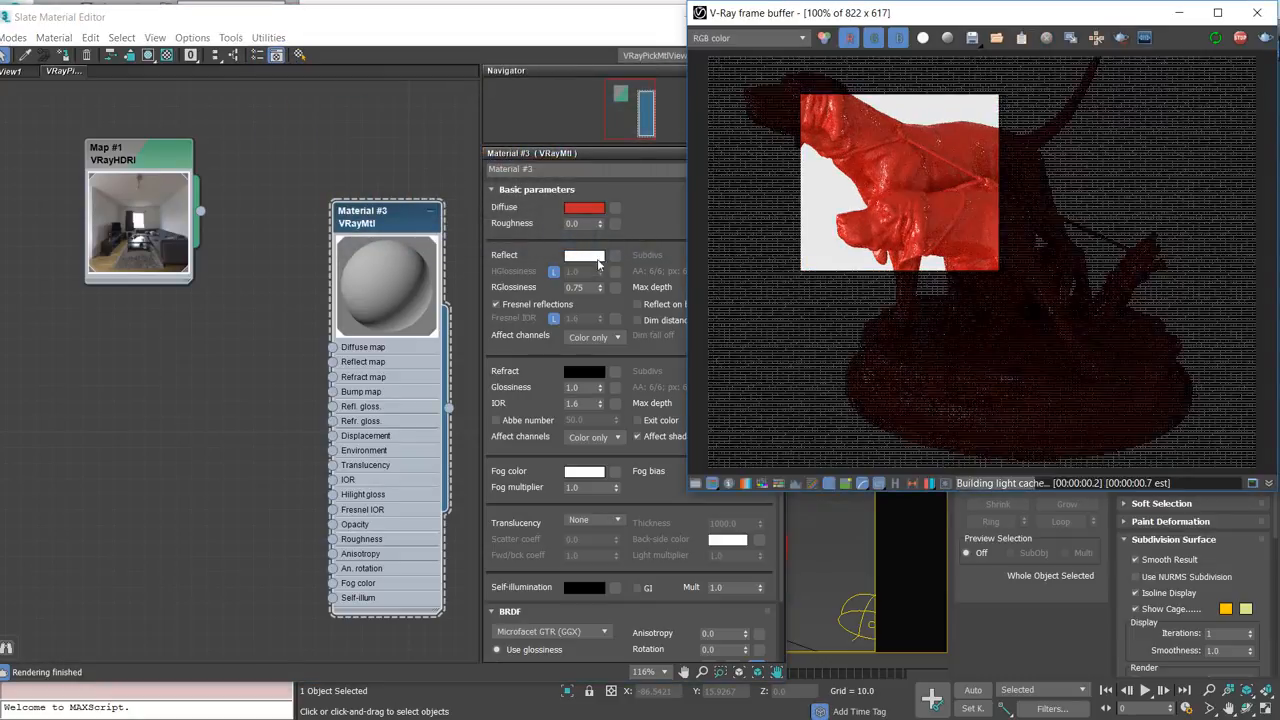
left_click_drag(588, 289, 558, 308)
type("0.6")
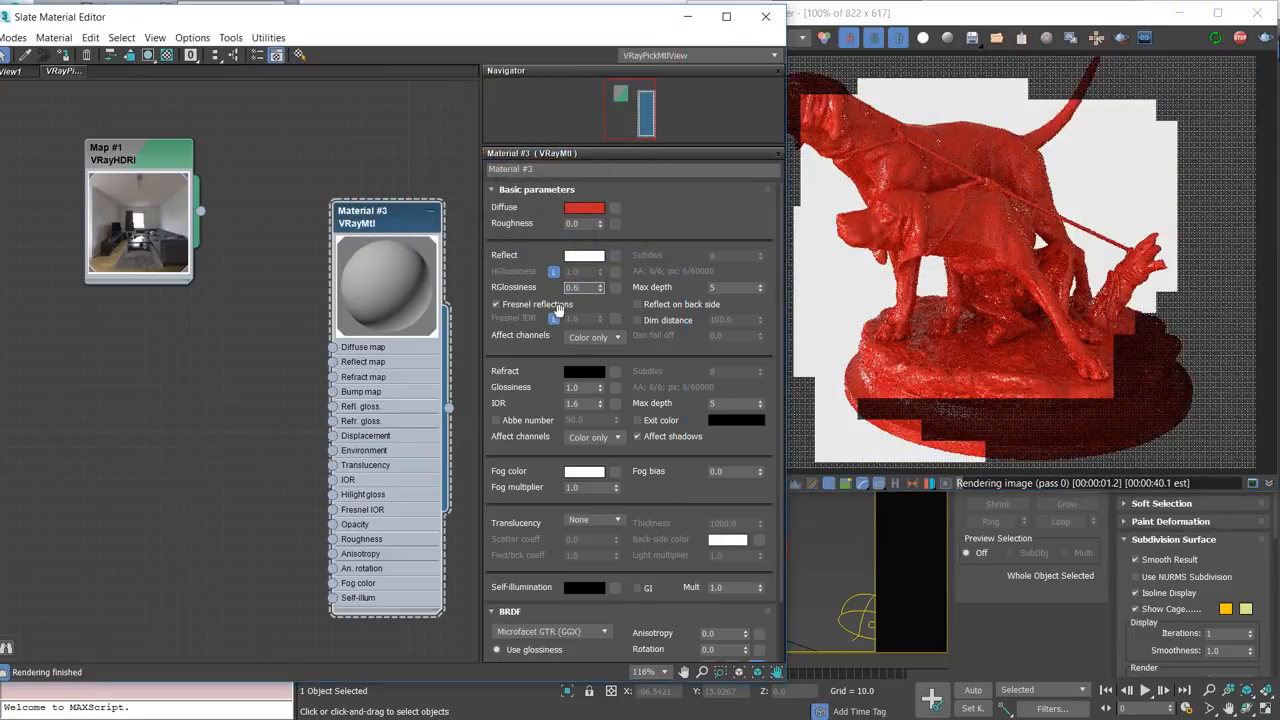
key("Return")
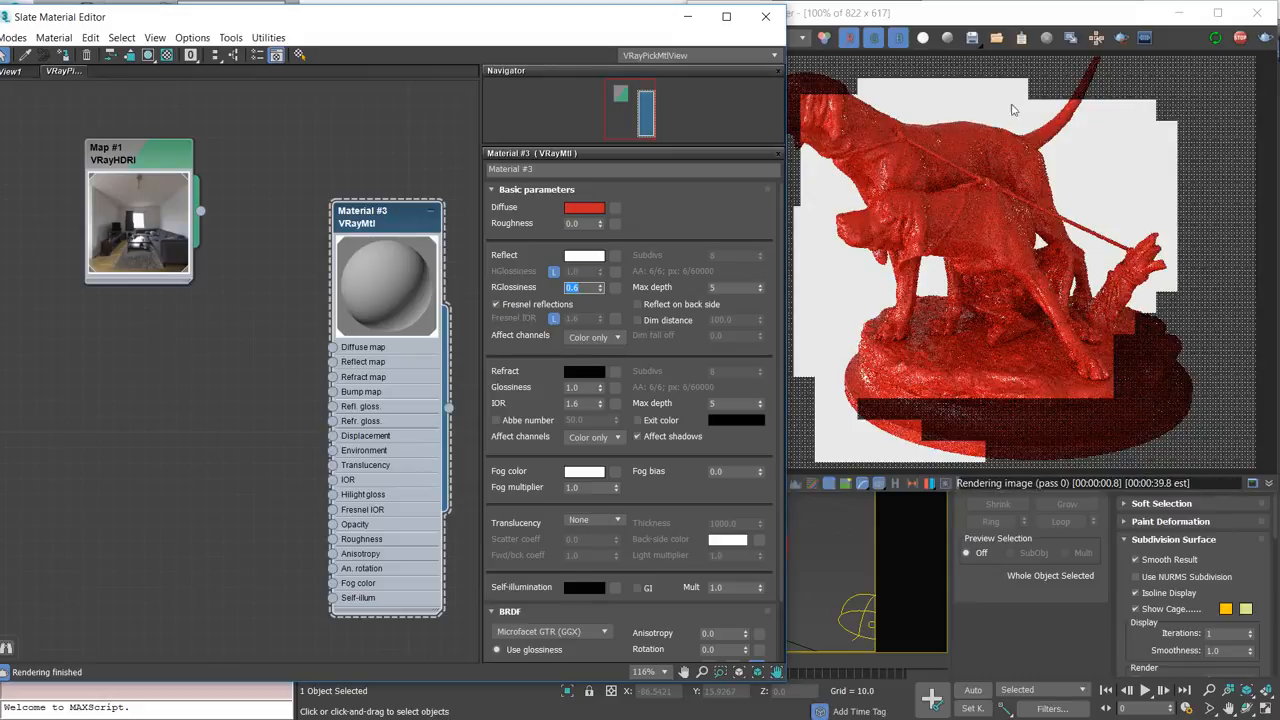
- Define a render region of about 182 x 144 pixels around the front dog's head and inspect it
left_click(1120, 38)
left_click_drag(822, 188, 944, 277)
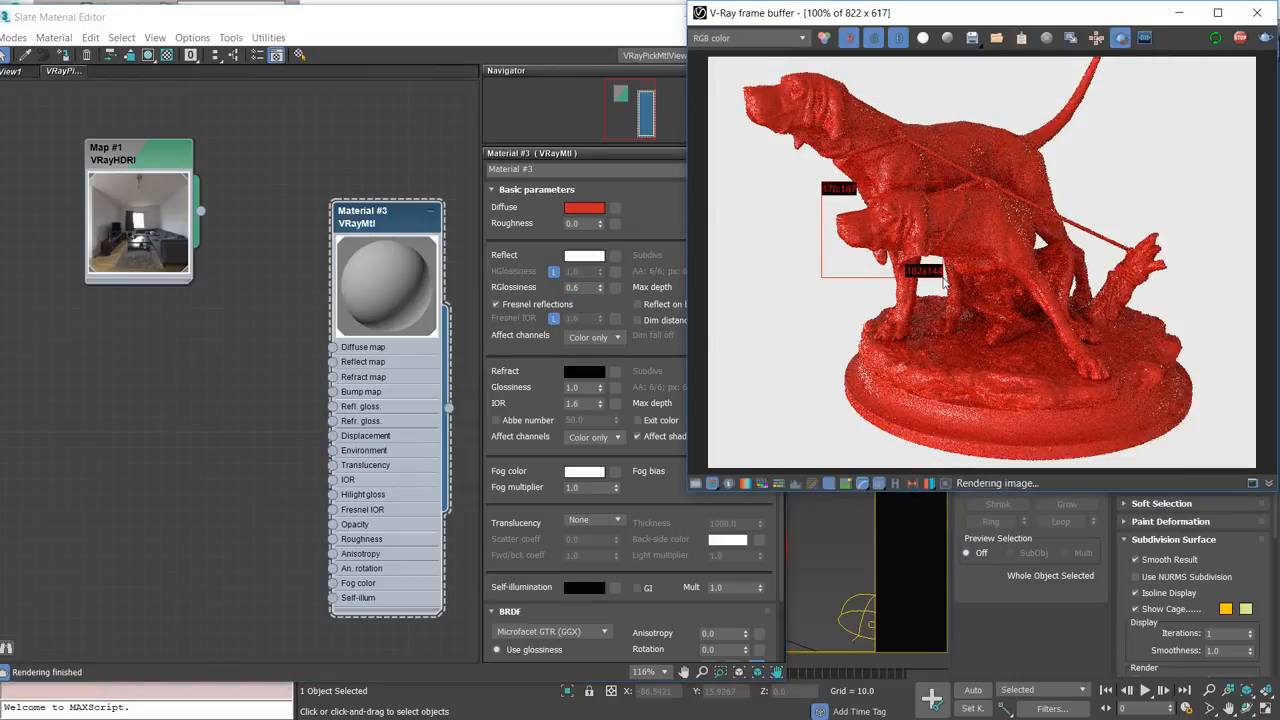
scroll(907, 247, "up", 2)
scroll(876, 231, "down", 2)
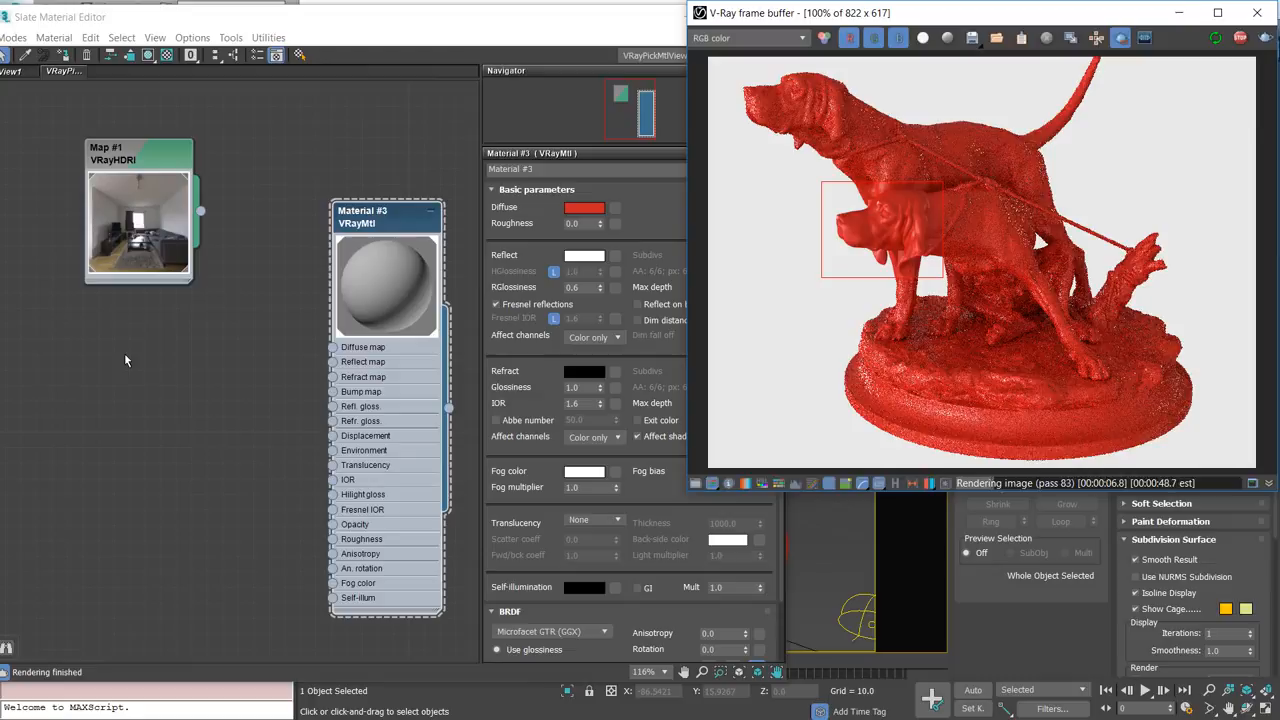
- Add a ThinFilm map below the VRayHDRI node and connect it to the Reflect map of Material #3
right_click(226, 370)
mouse_move(283, 416)
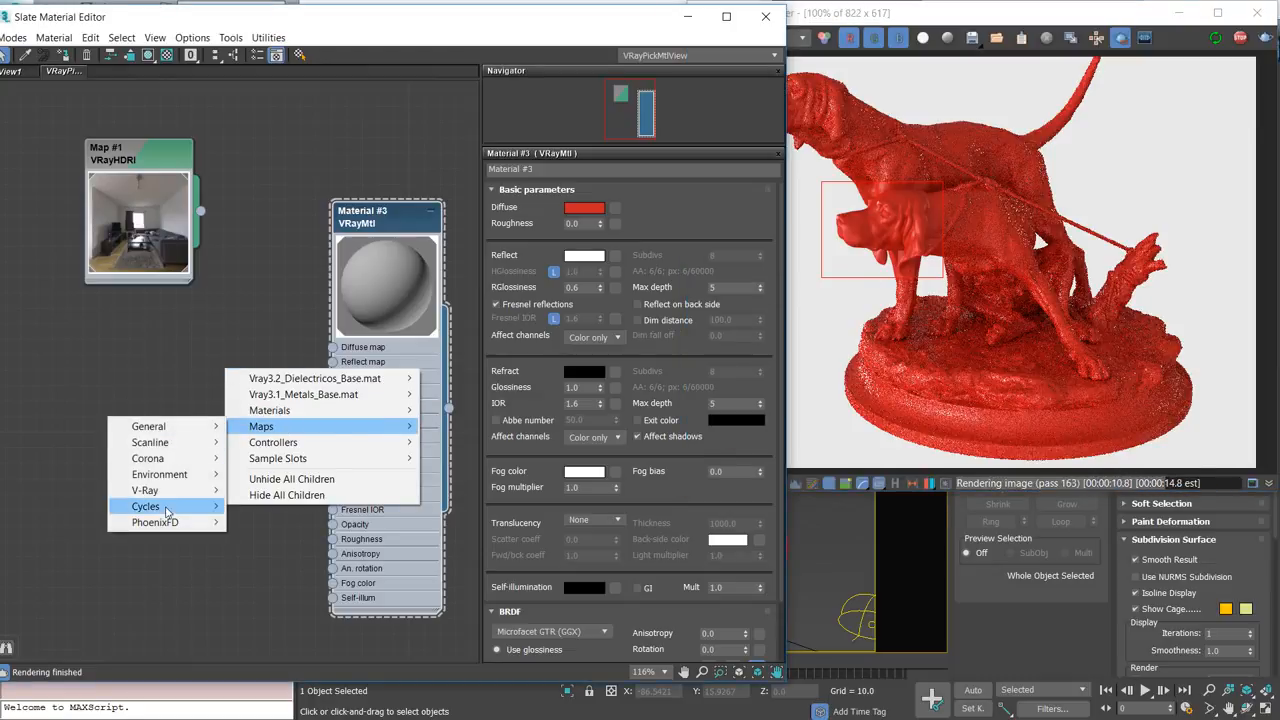
mouse_move(160, 428)
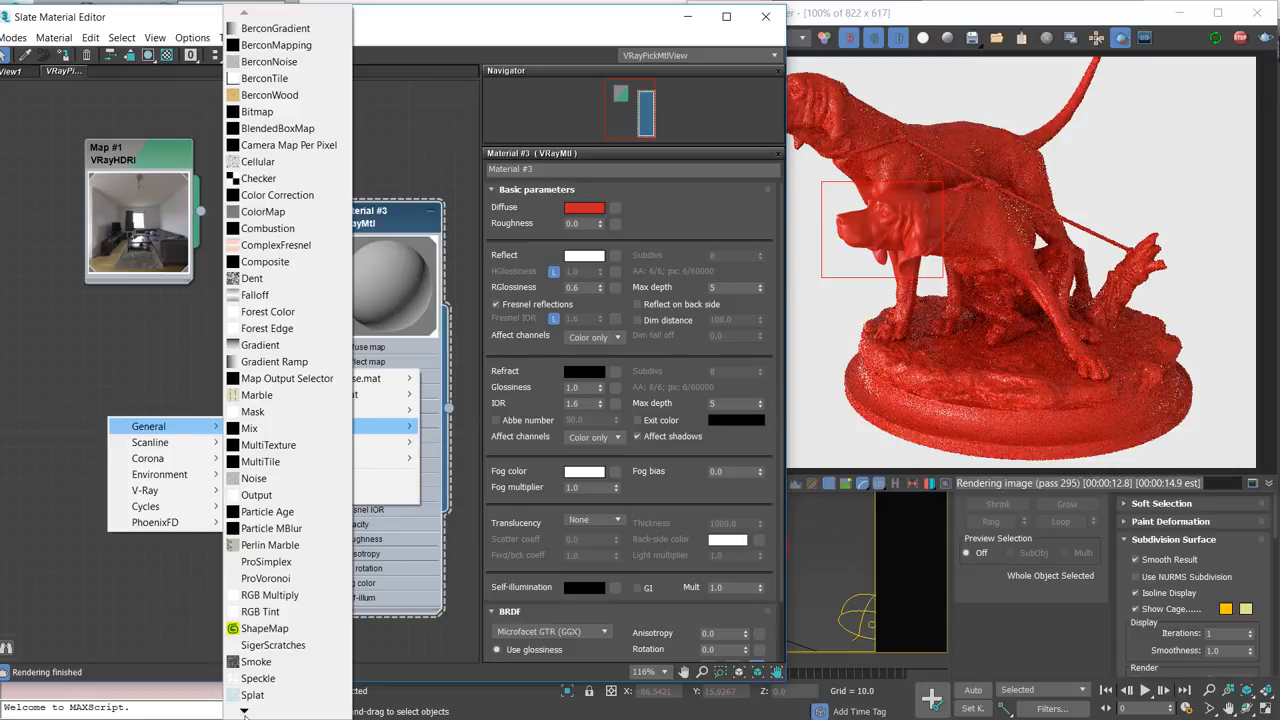
mouse_move(244, 711)
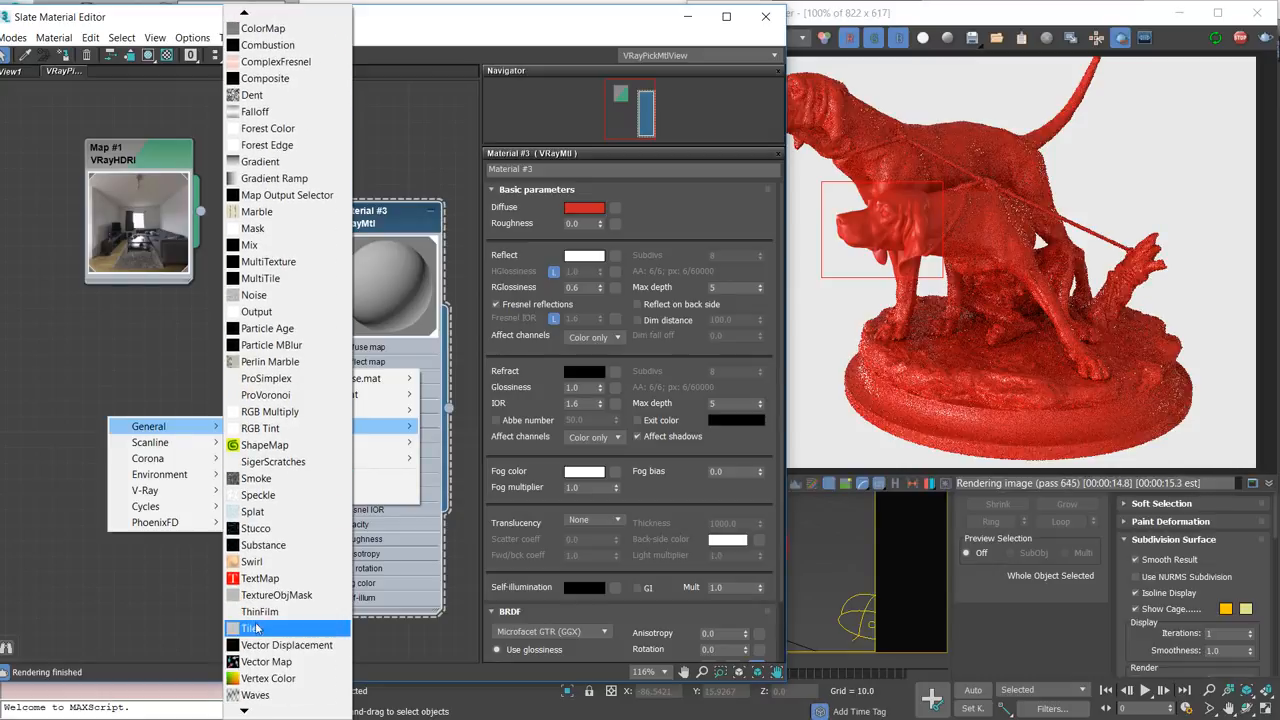
left_click(258, 613)
double_click(176, 371)
left_click_drag(199, 370, 137, 340)
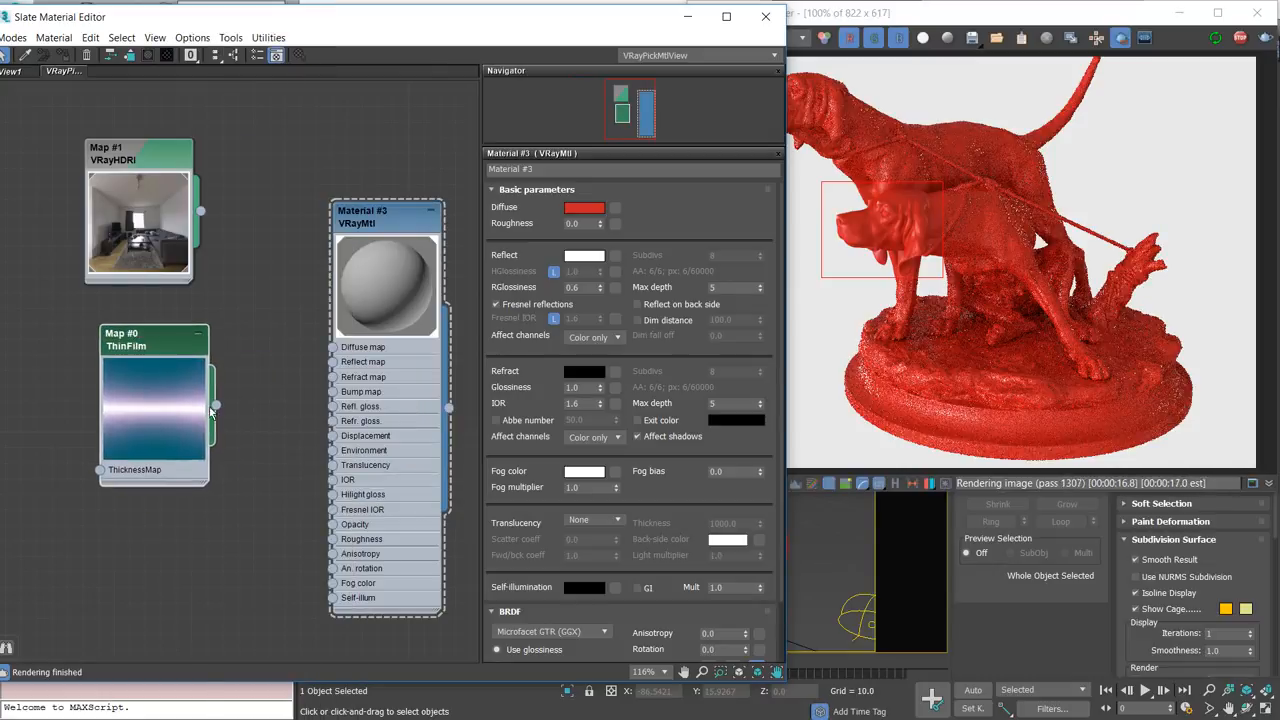
left_click_drag(213, 405, 333, 361)
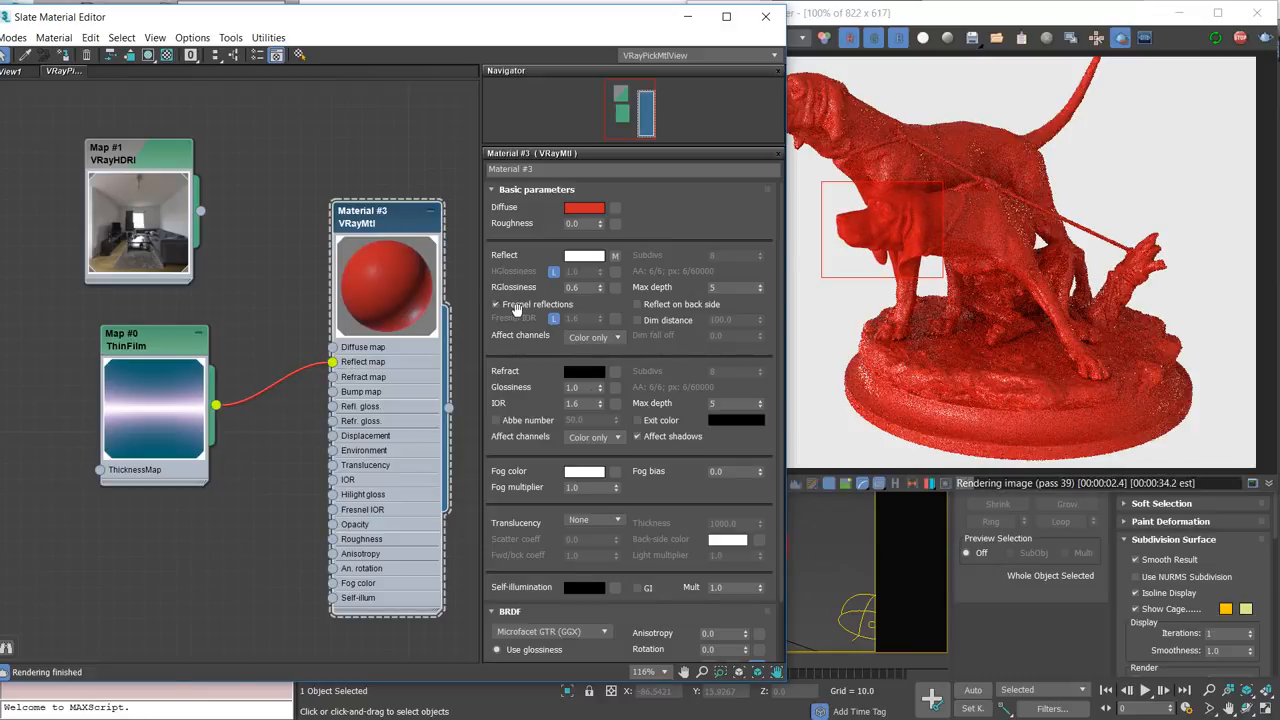
- Turn off Fresnel reflections for Material #3 and darken its diffuse colour to a near-black red
left_click(540, 310)
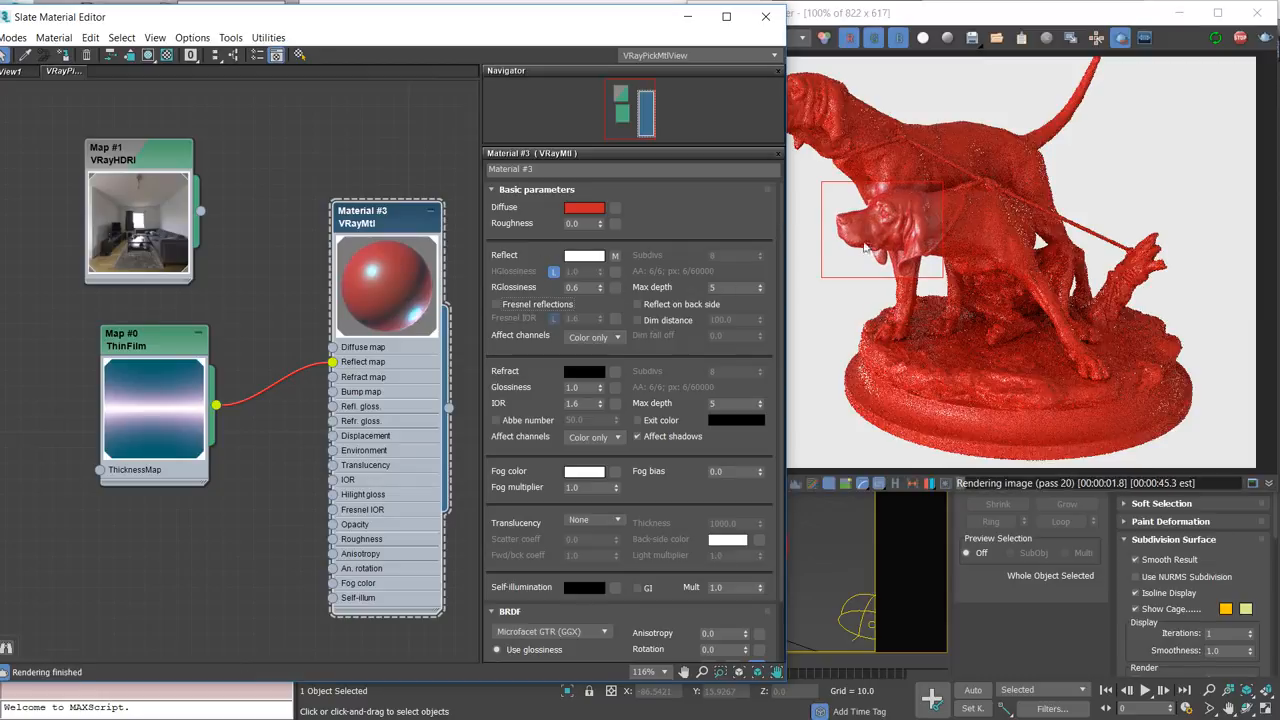
left_click(584, 208)
left_click_drag(298, 192, 282, 220)
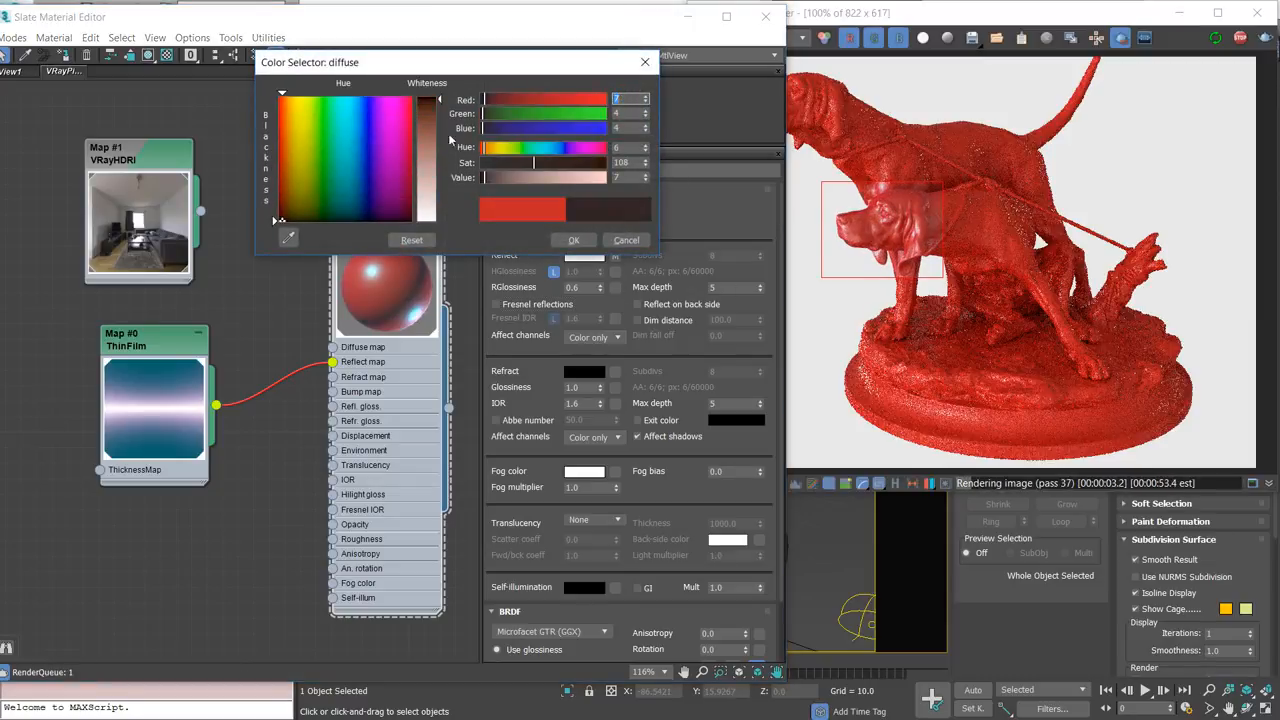
left_click(573, 241)
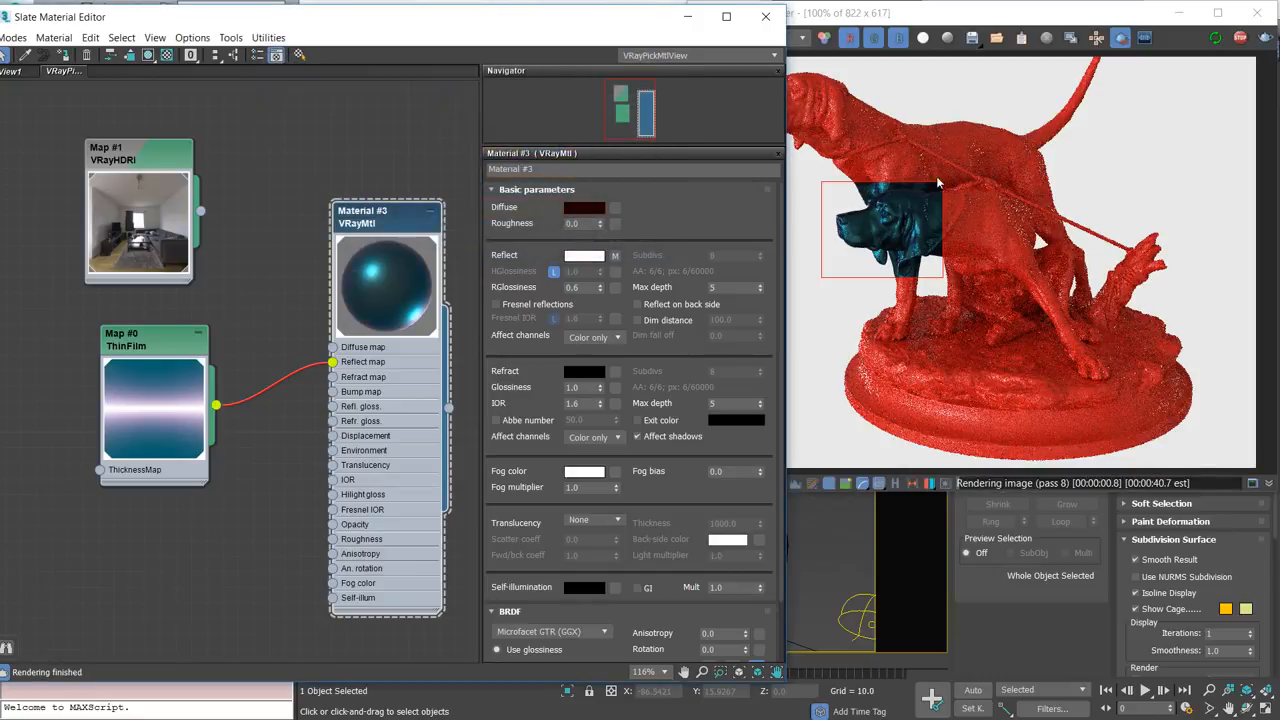
- Turn off region rendering and inspect the full statue render of the thin-film material beside the viewport
left_click(1080, 62)
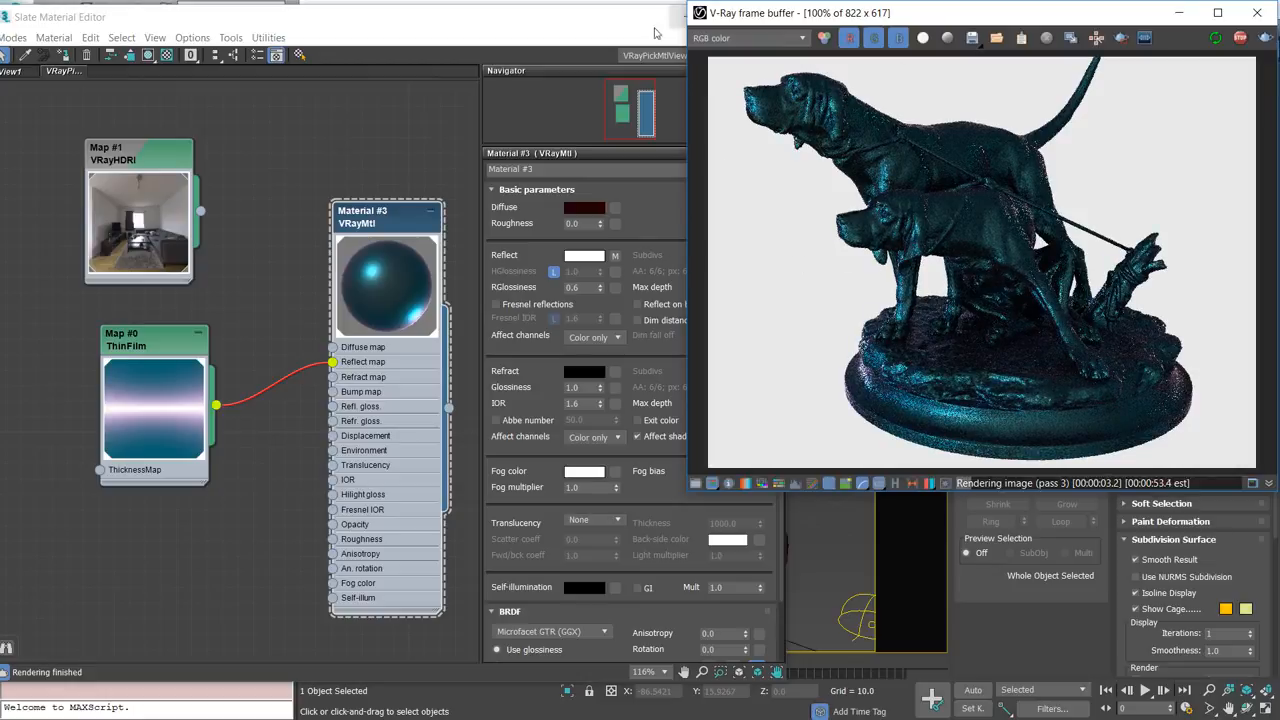
left_click(676, 16)
left_click_drag(712, 27, 310, 77)
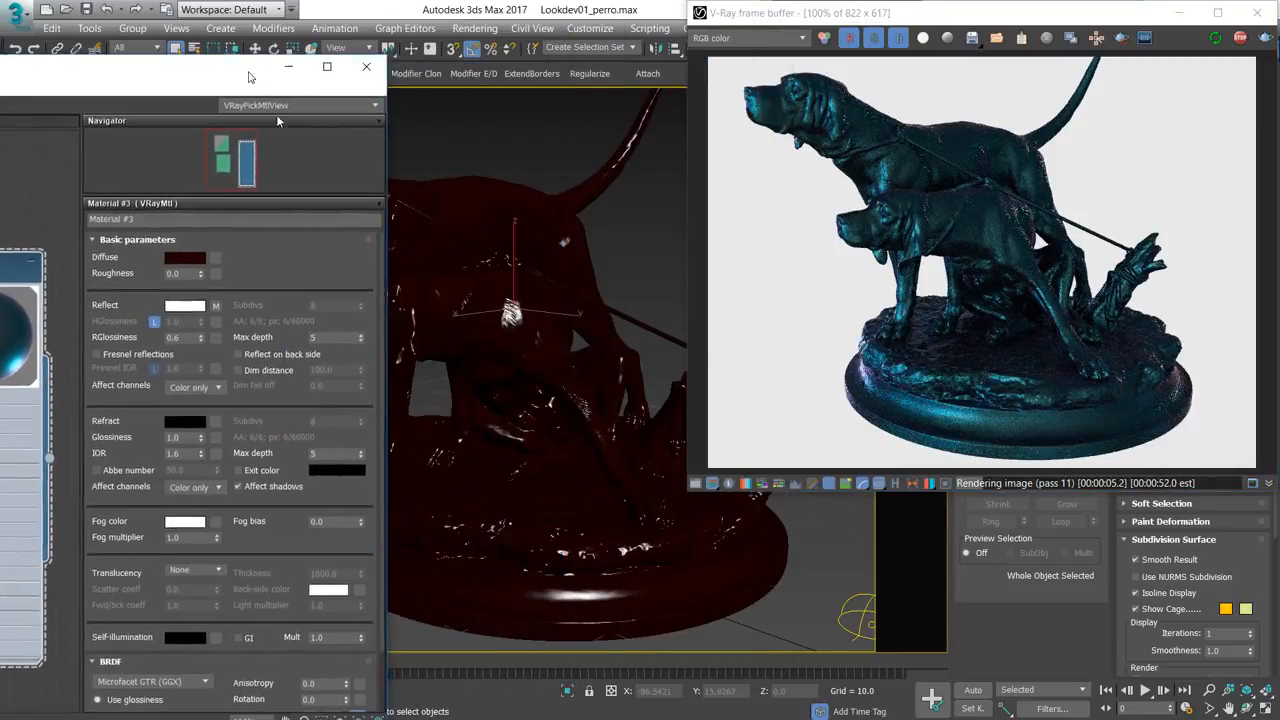
mouse_move(590, 391)
middle_mouse_down("alt")
mouse_move(606, 309)
mouse_move(574, 388)
mouse_move(562, 351)
middle_mouse_up("alt")
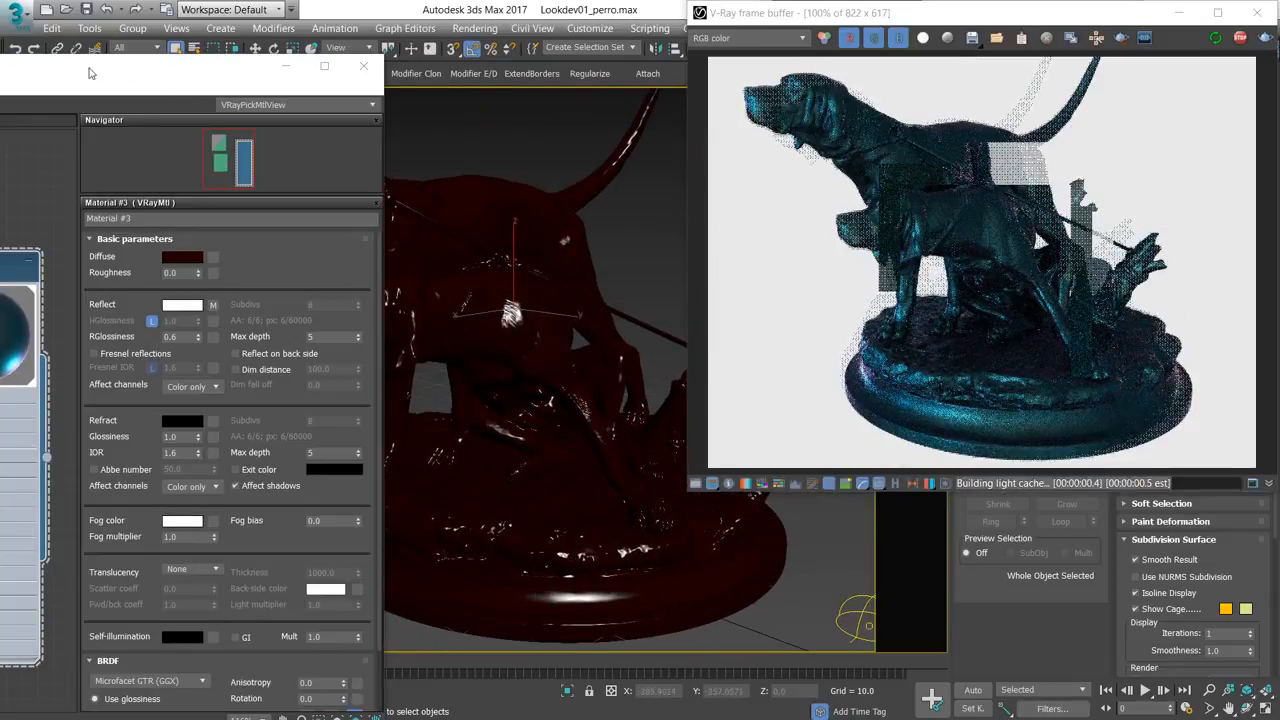
left_click_drag(57, 71, 460, 23)
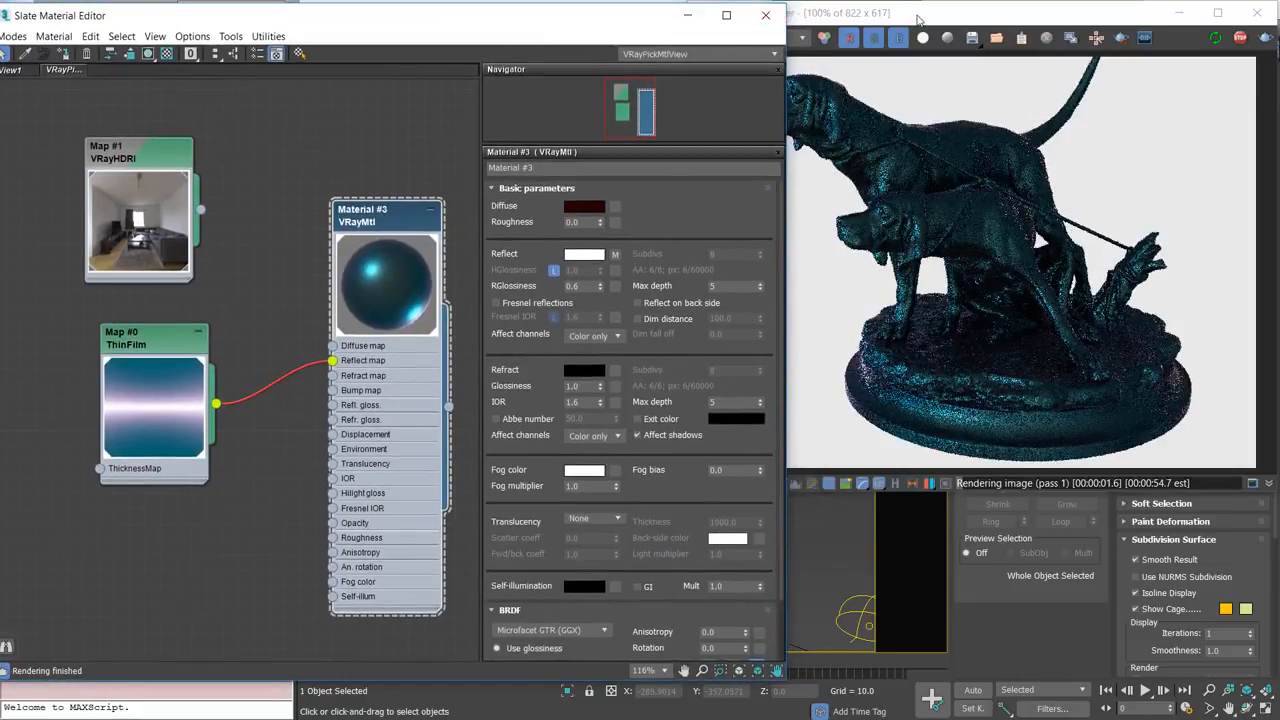
left_click(932, 266)
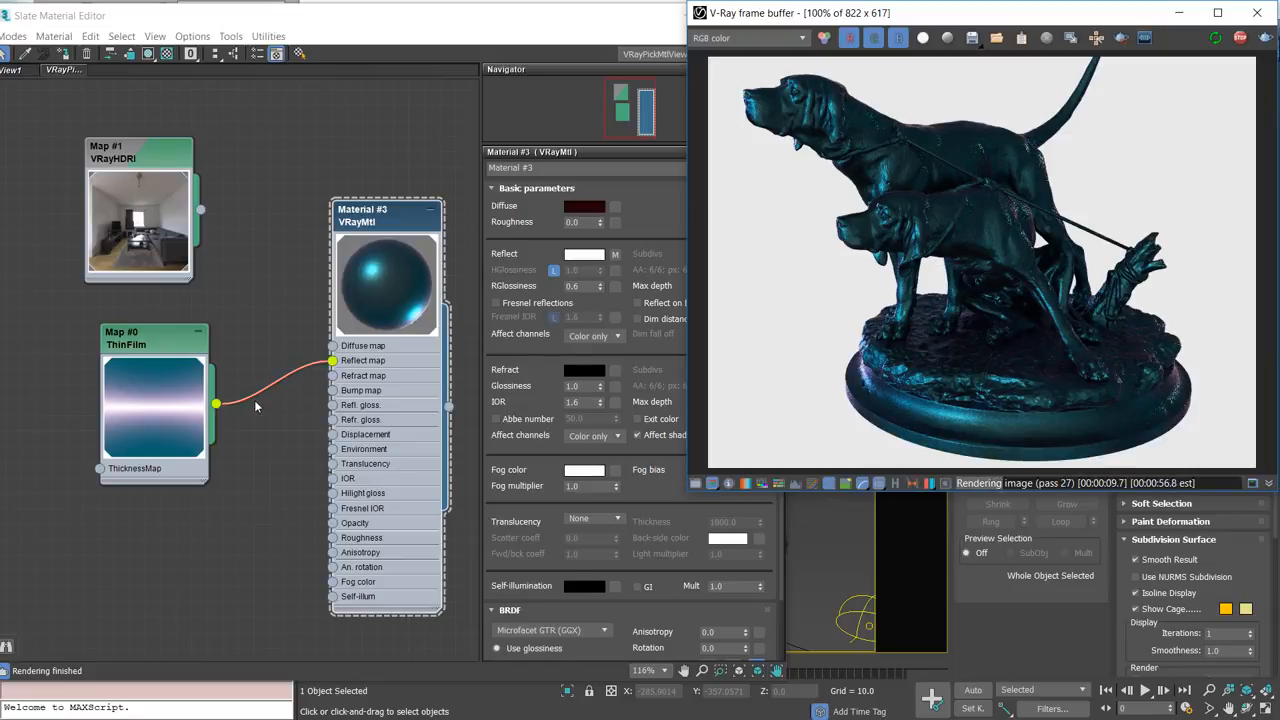
- Delete the ThinFilm map node that feeds the Reflect map of Material #3
left_click_drag(165, 340, 126, 347)
left_click(994, 192)
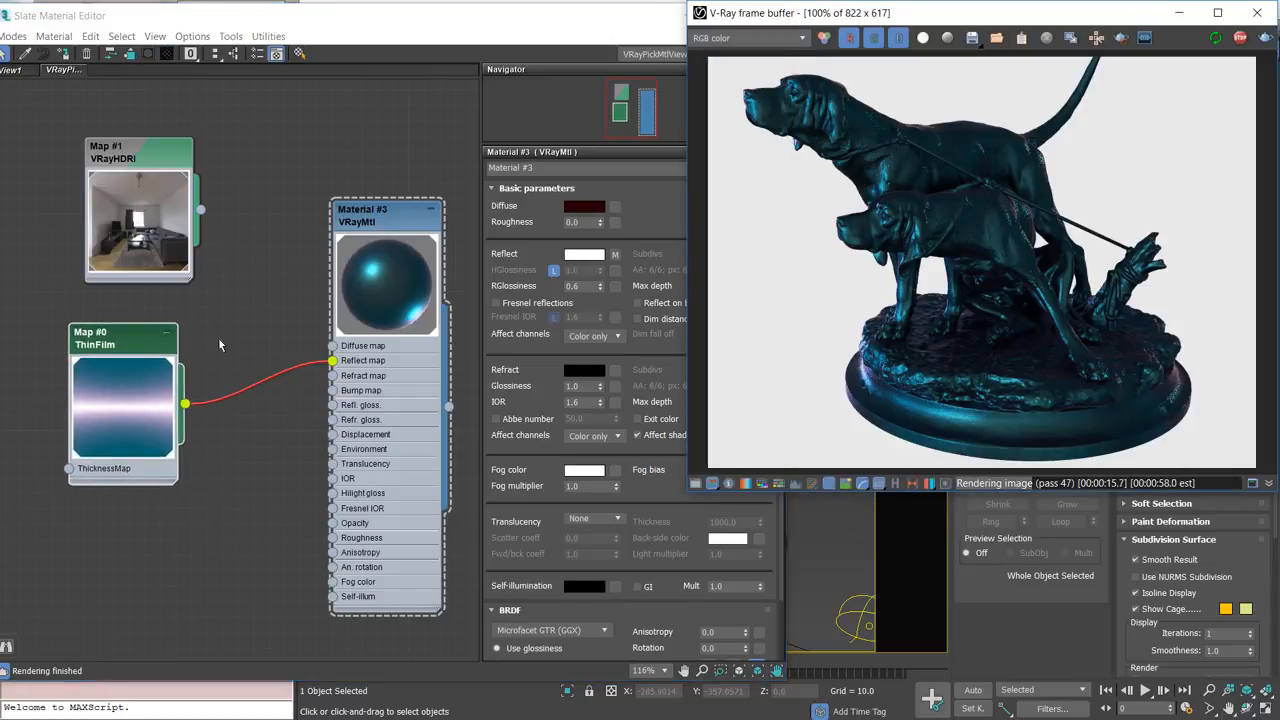
left_click(137, 358)
key("Delete")
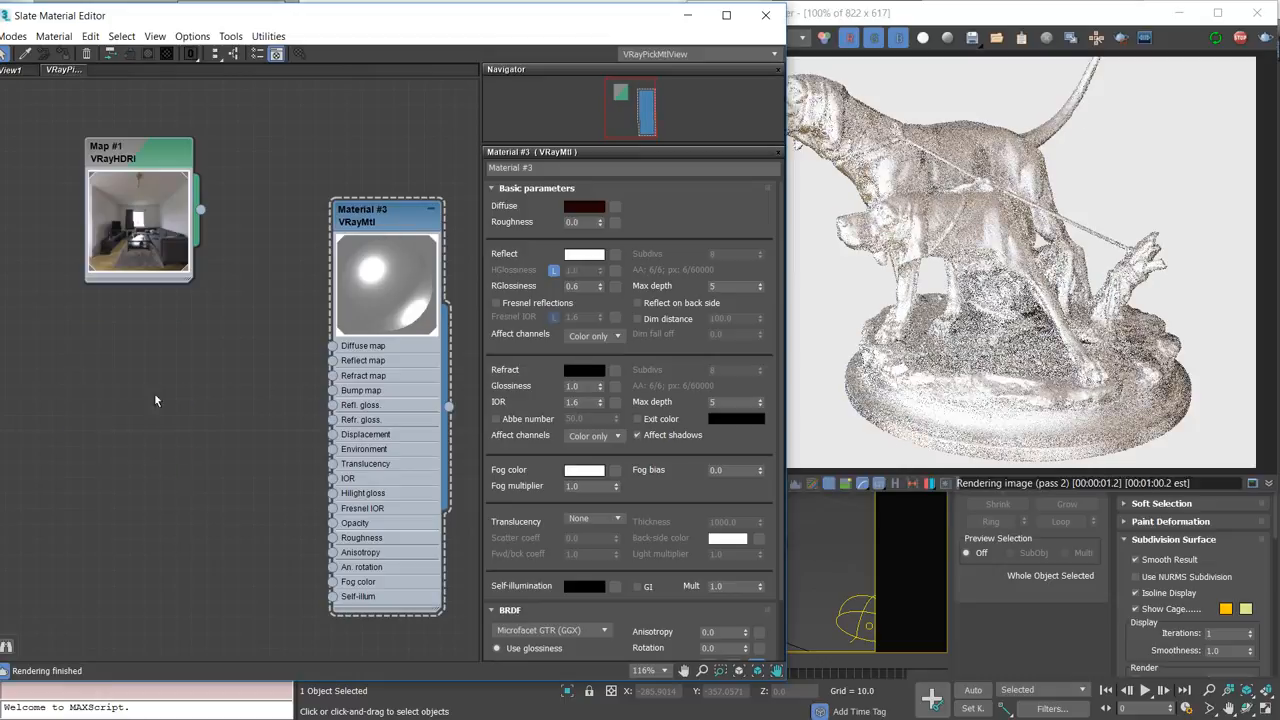
- Set the Reflect colour of Material #3 to a neutral grey with value 130 and its diffuse colour to black
left_click(584, 254)
left_click_drag(604, 177, 543, 177)
left_click(572, 241)
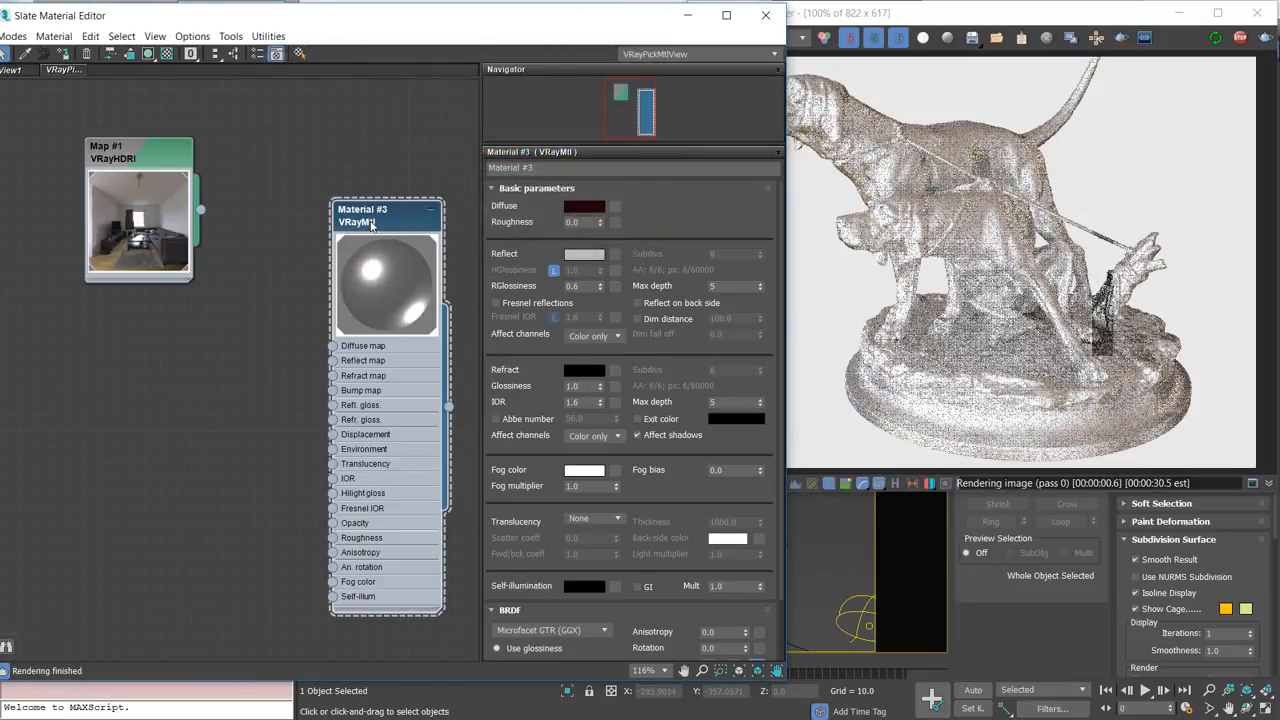
left_click(584, 206)
left_click_drag(492, 177, 467, 172)
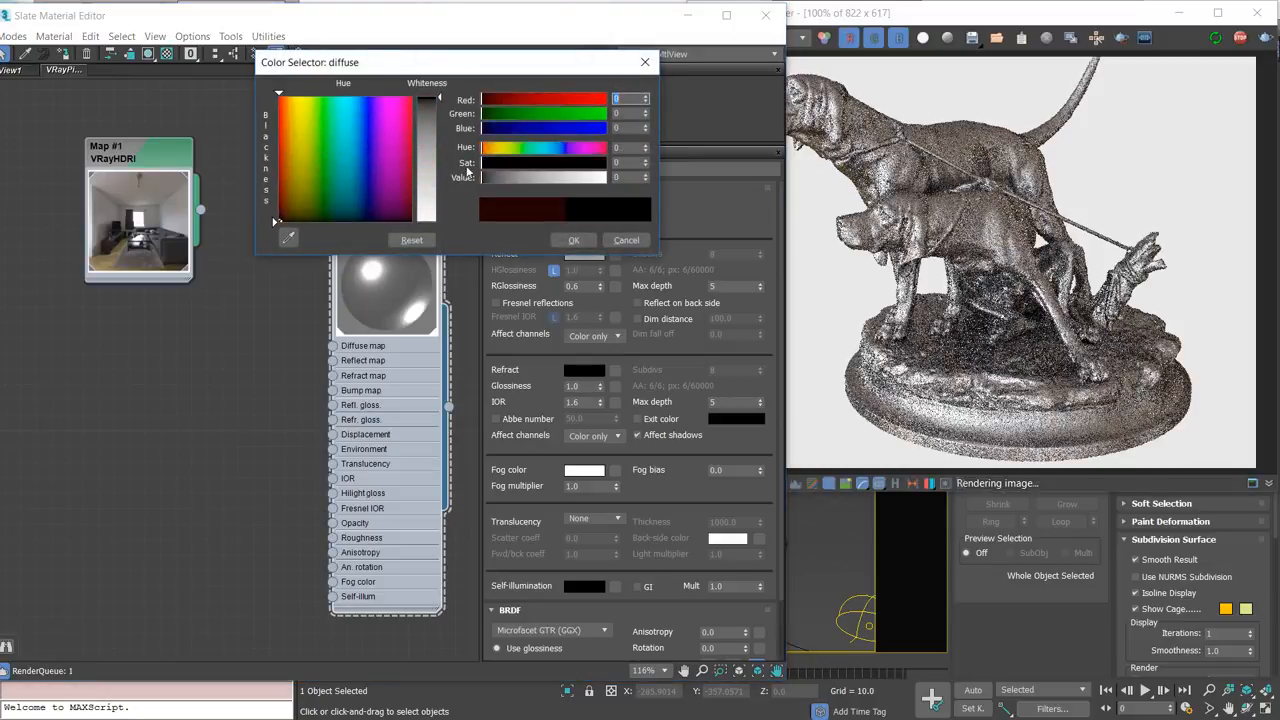
left_click(573, 240)
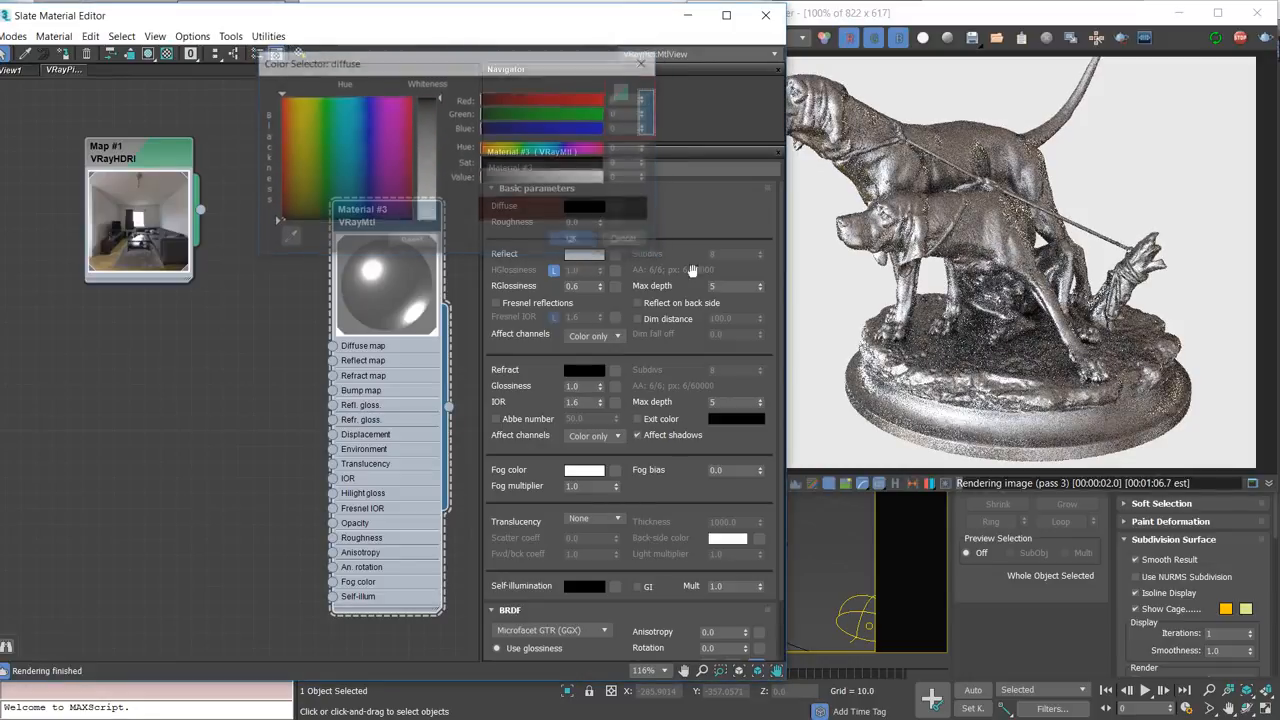
- Set the Reflect colour of Material #3 to RGB 237, 168, 87 and refine it into a deeper, more saturated gold
left_click(584, 254)
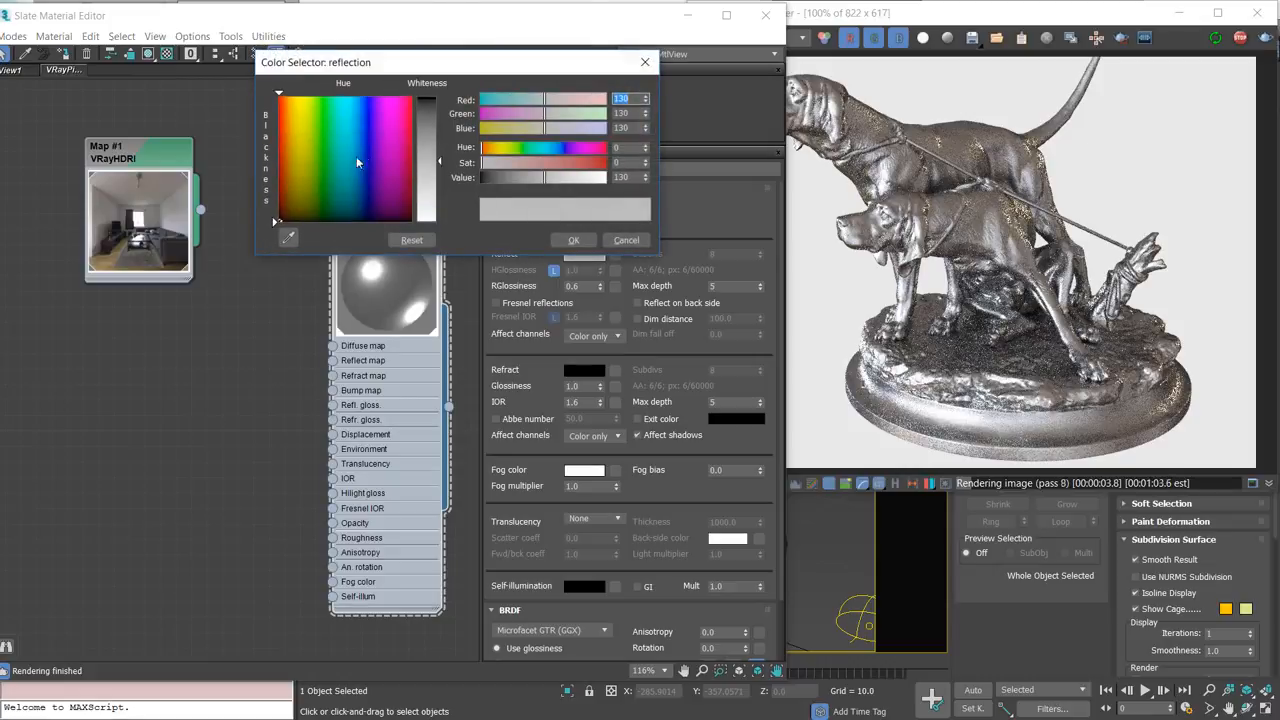
left_click_drag(357, 162, 290, 108)
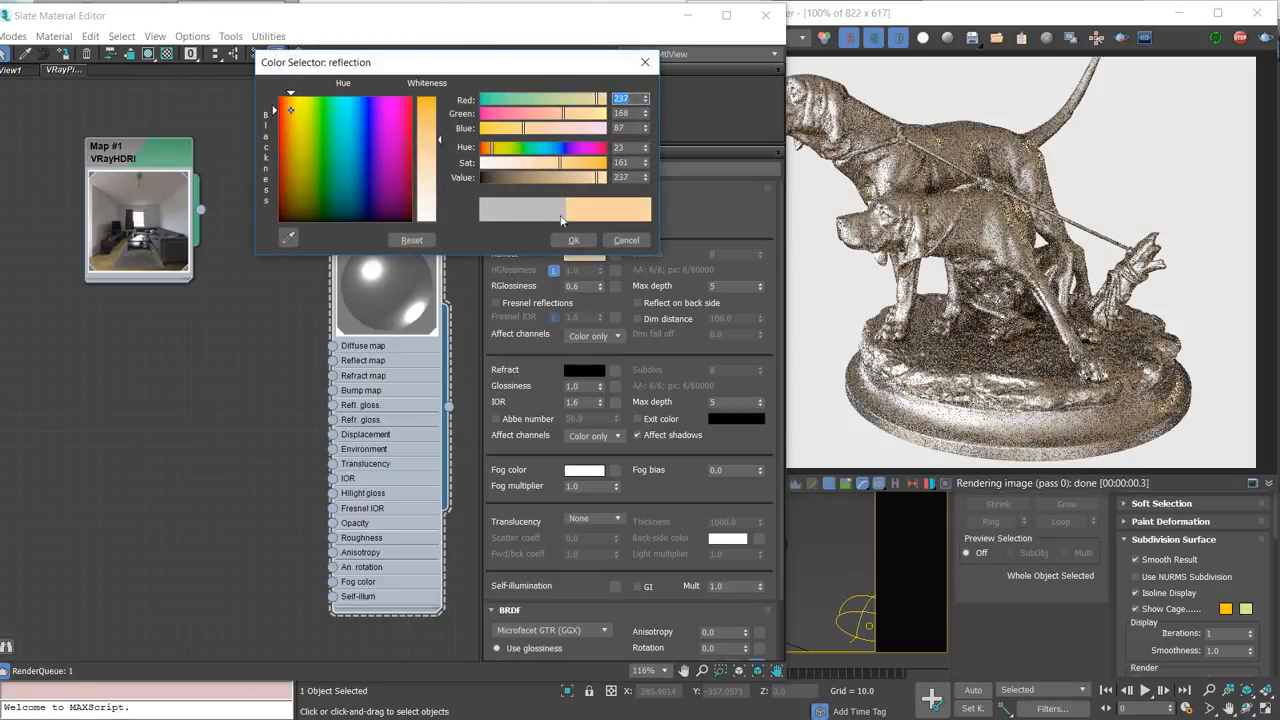
left_click(573, 240)
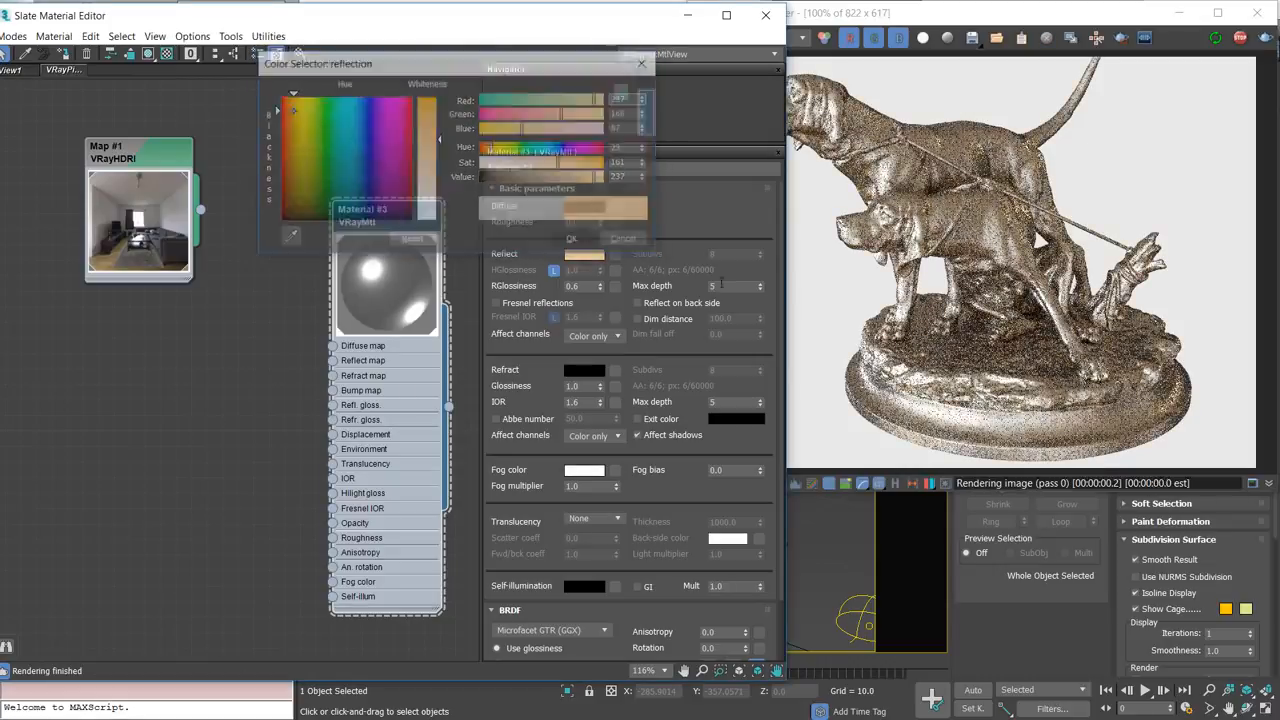
left_click(584, 254)
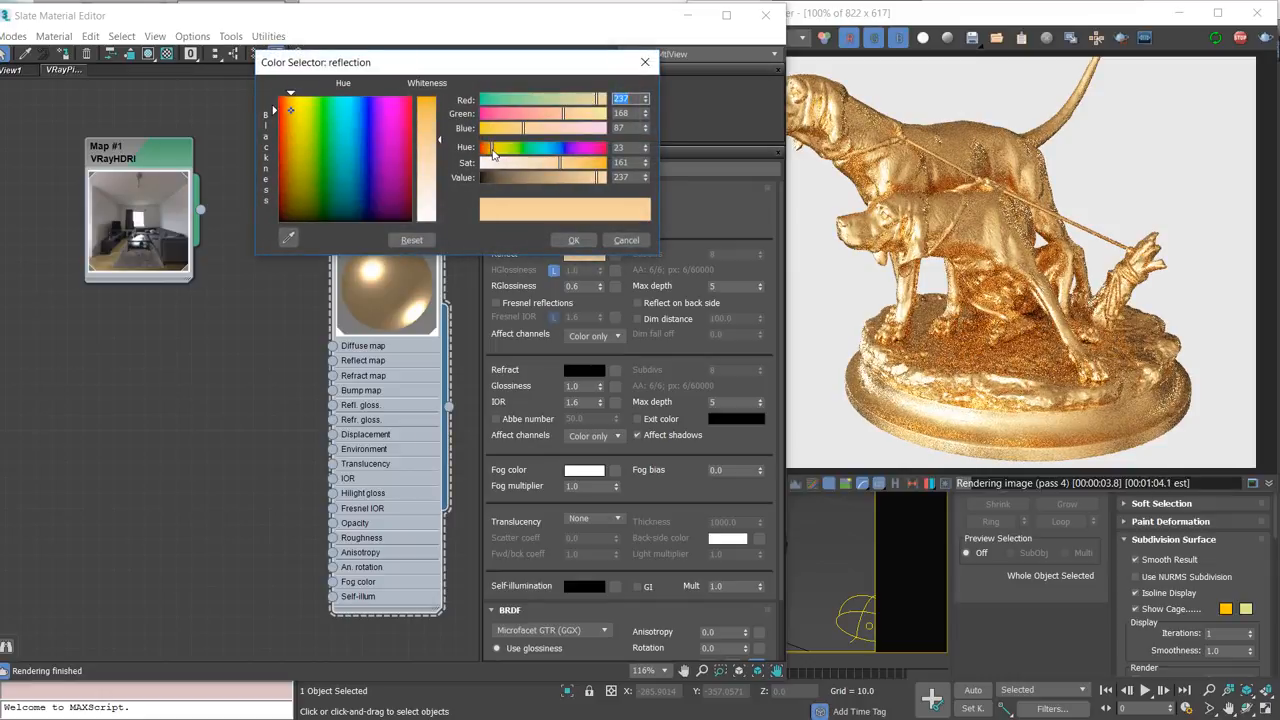
left_click_drag(569, 164, 580, 164)
left_click(580, 178)
left_click(578, 238)
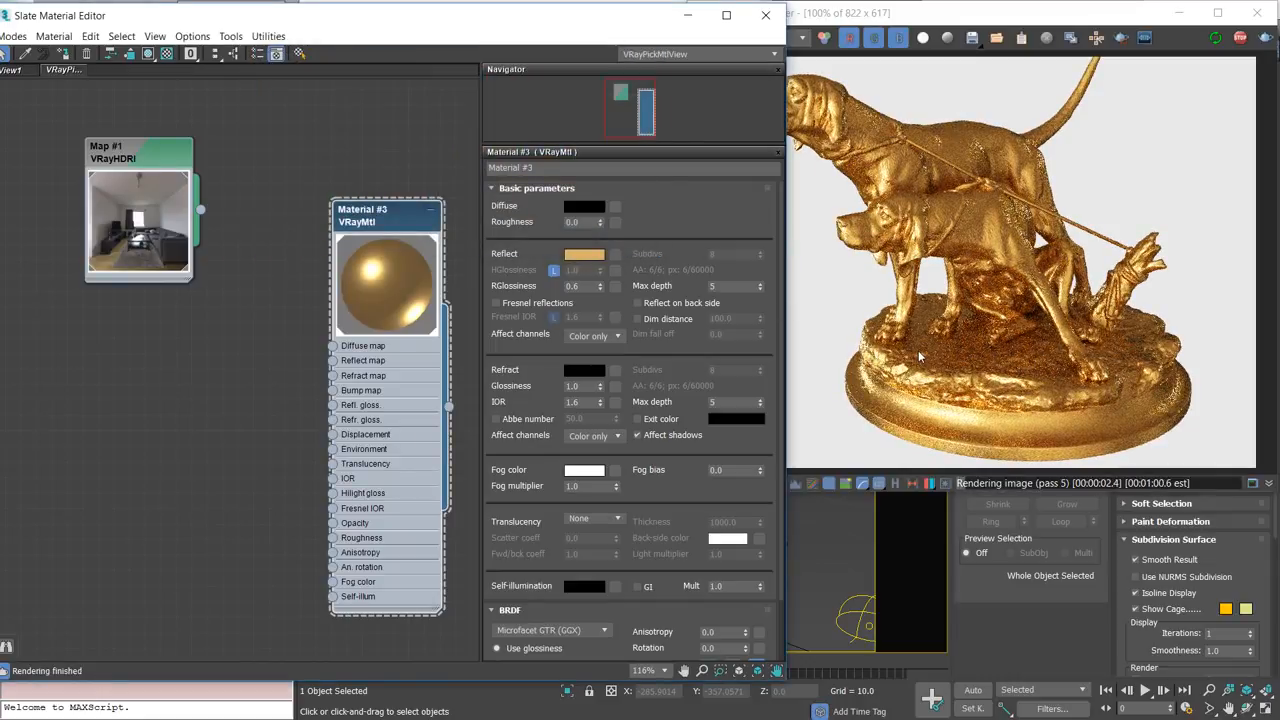
- Expand the Options of Material #3, check the Glossy Fresnel setting and inspect the gold statue render
left_click_drag(684, 491, 692, 141)
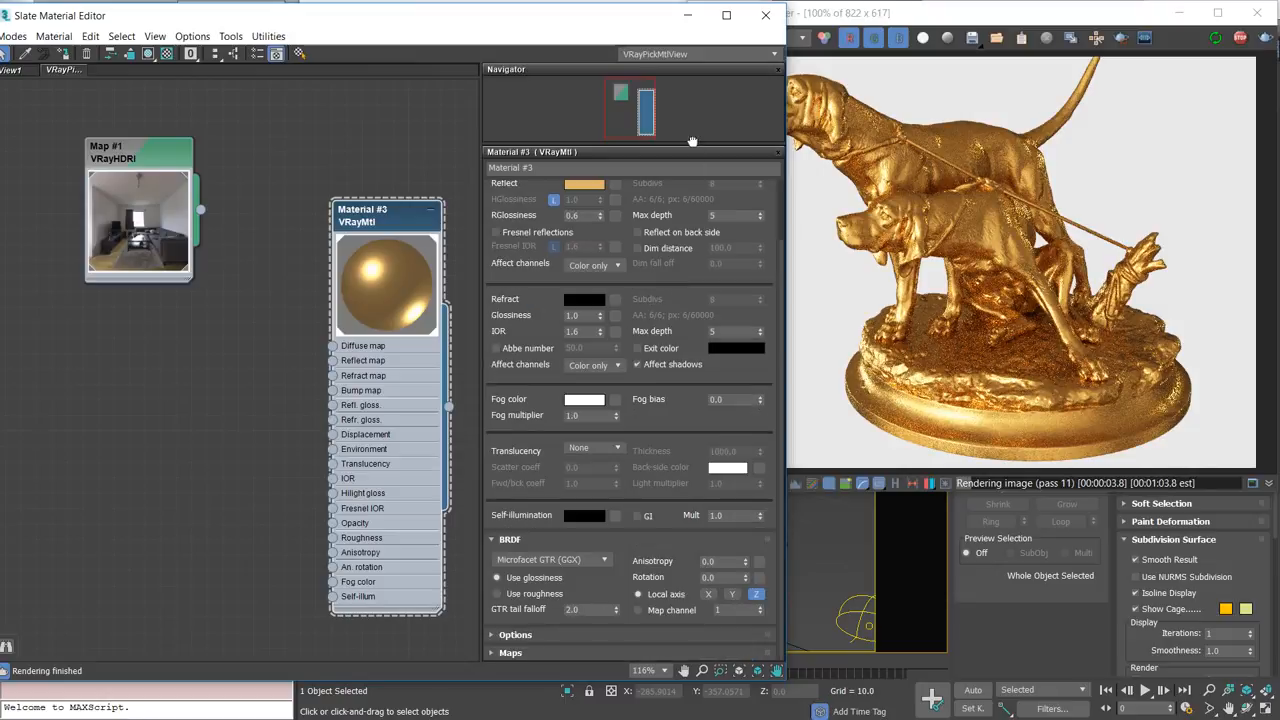
left_click(515, 635)
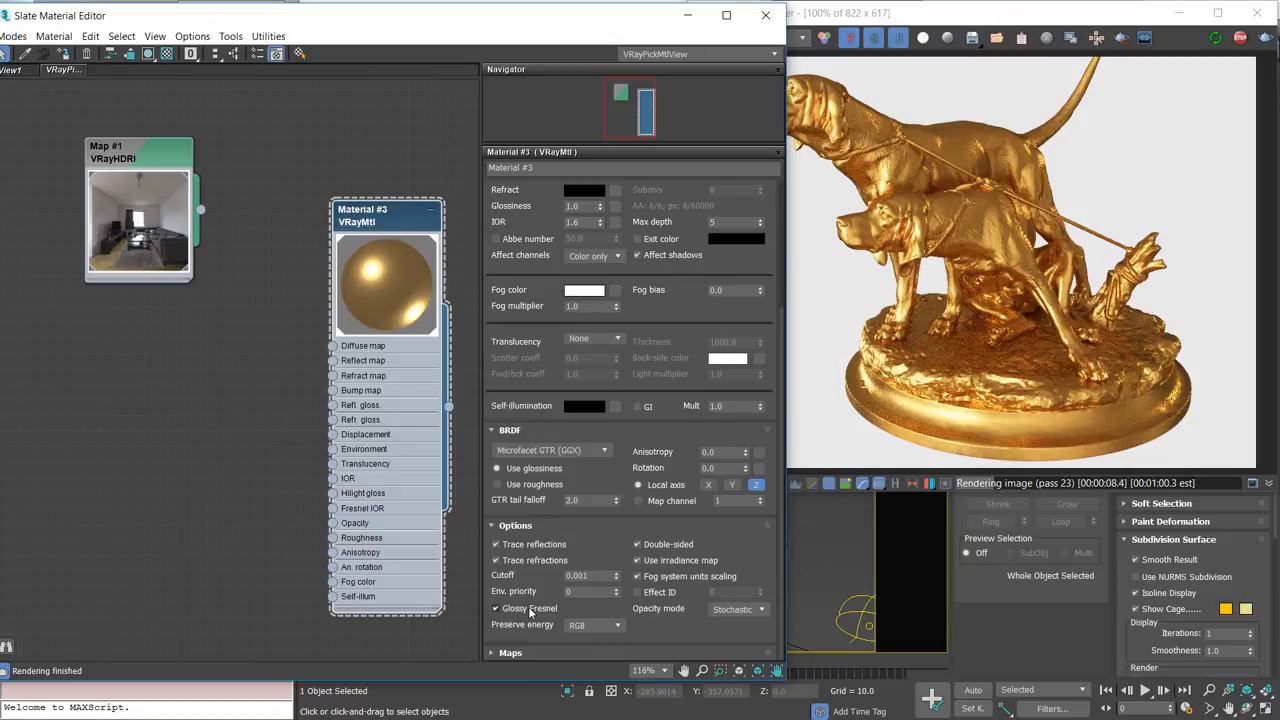
left_click(1018, 272)
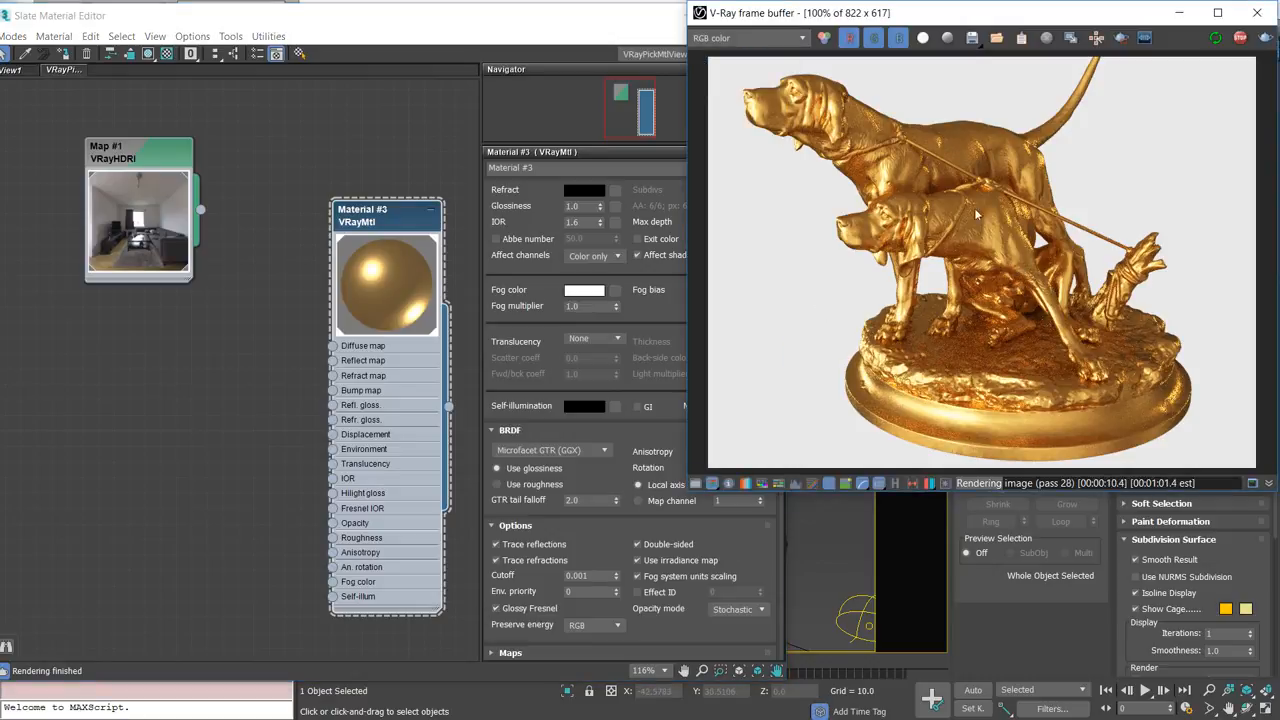
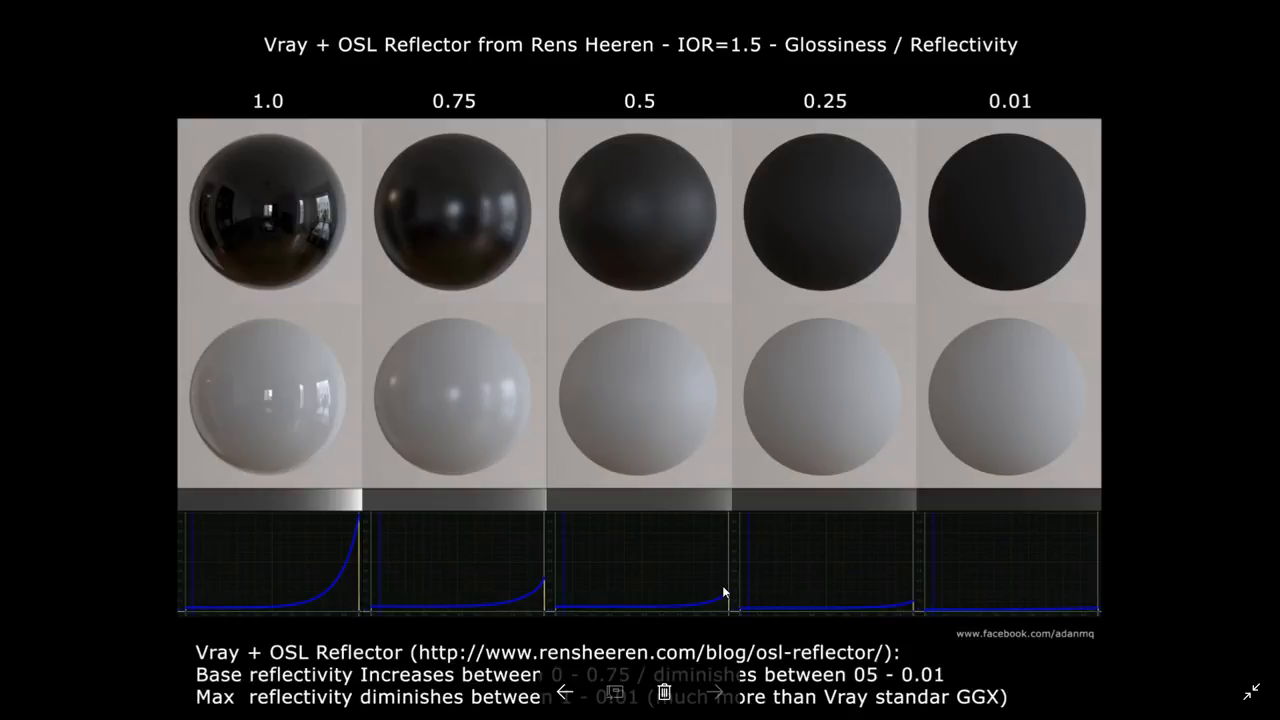
- Switch from the reflectivity chart back to 3ds Max and turn off Glossy Fresnel for Material #3
key("alt+Tab")
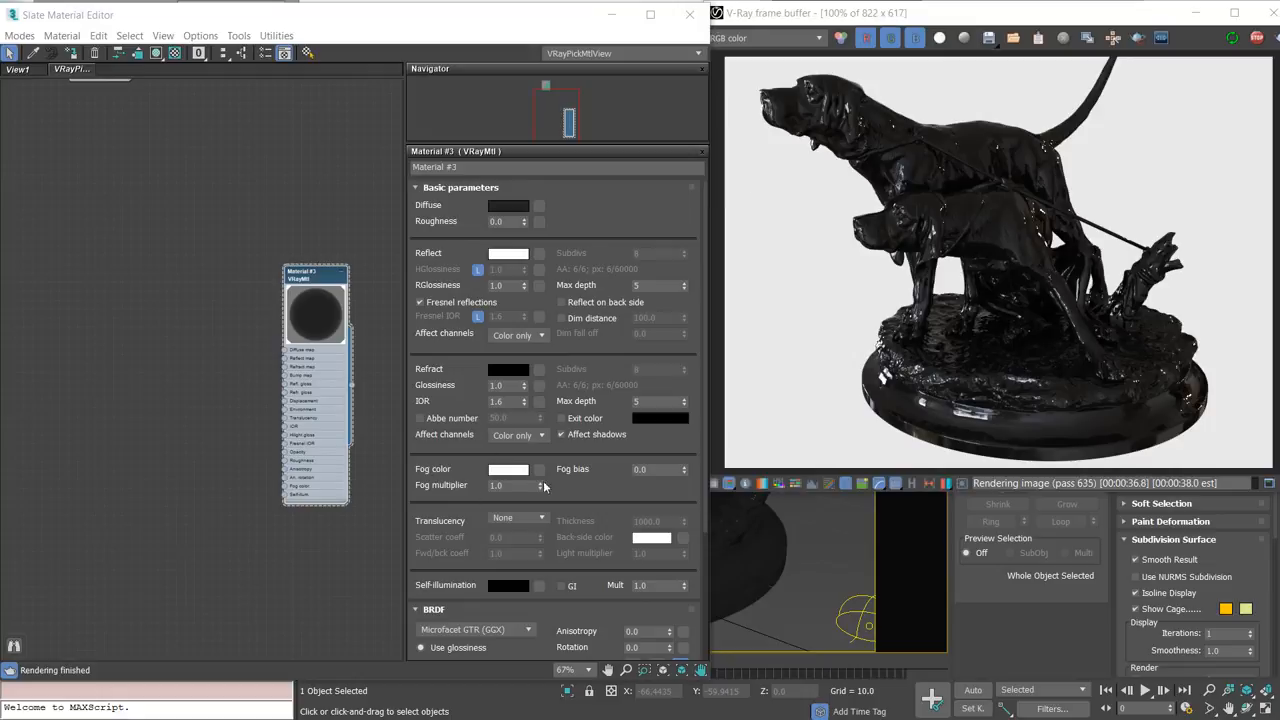
left_click_drag(573, 489, 570, 152)
left_click(444, 607)
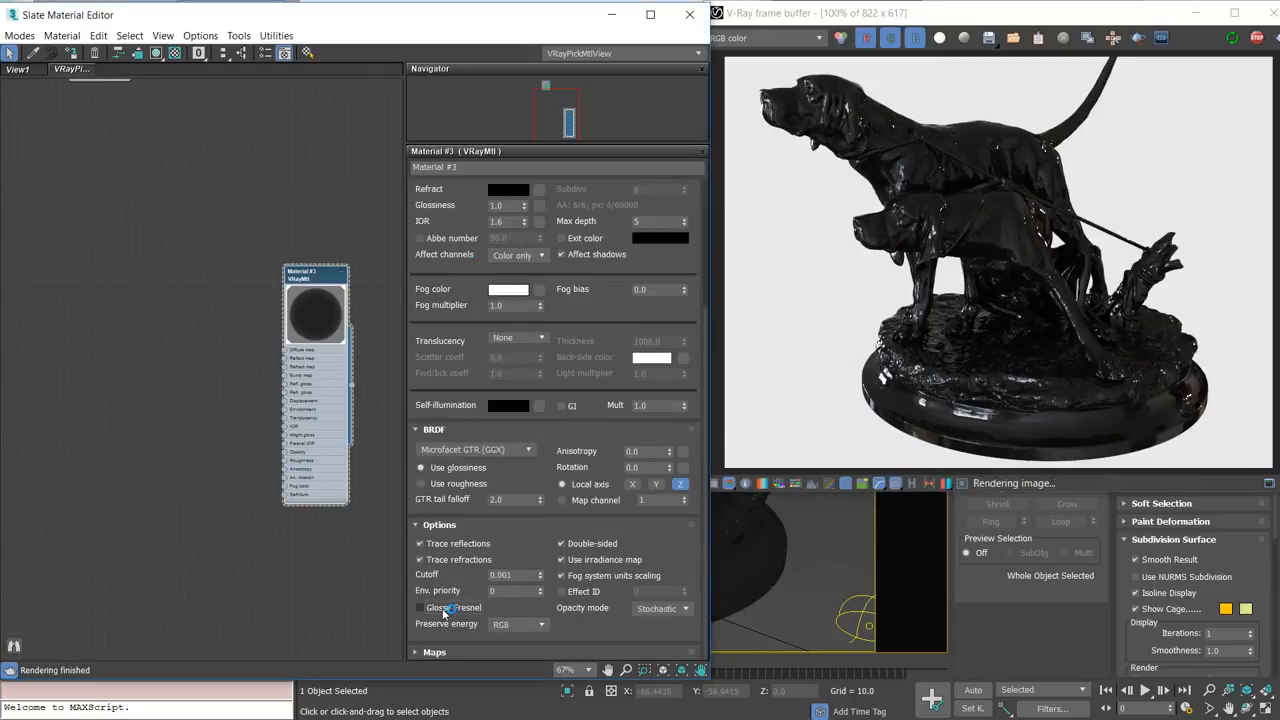
- Set the RGlossiness of Material #3 to 0.5 and inspect the dogs' heads up close in the render
scroll(584, 330, "up", 3)
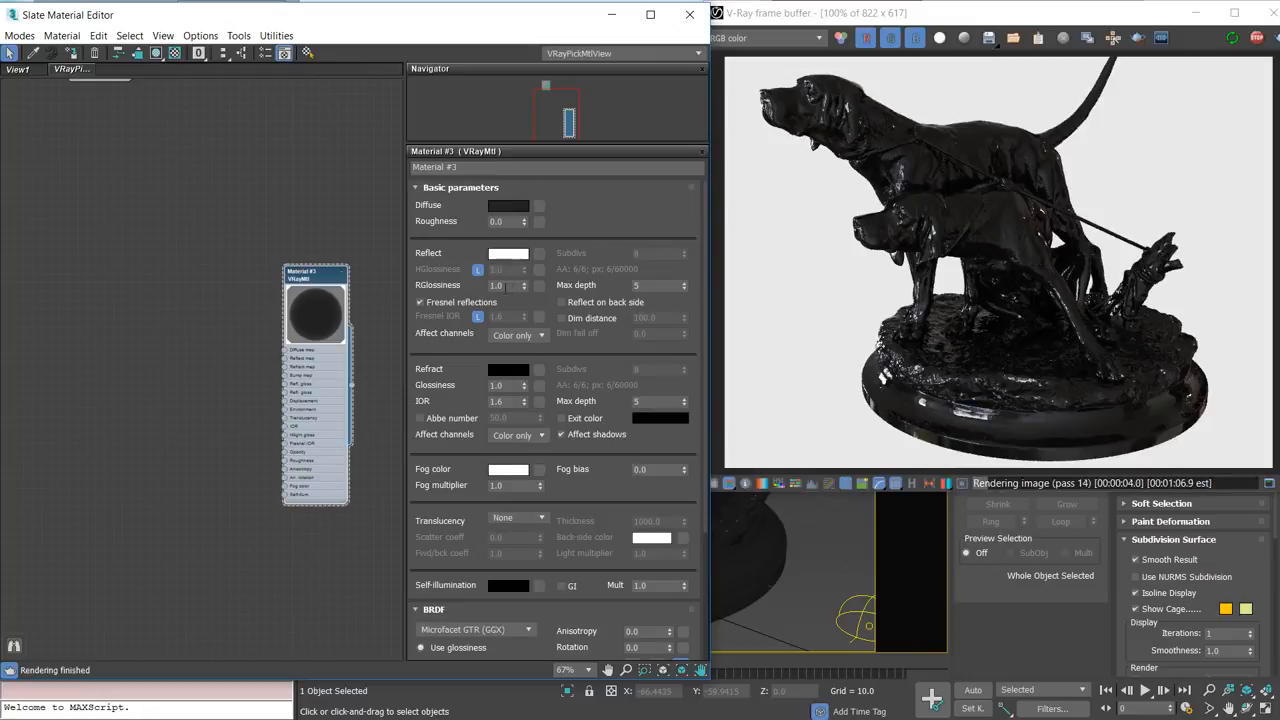
left_click_drag(510, 286, 463, 283)
type("0.5")
key("Return")
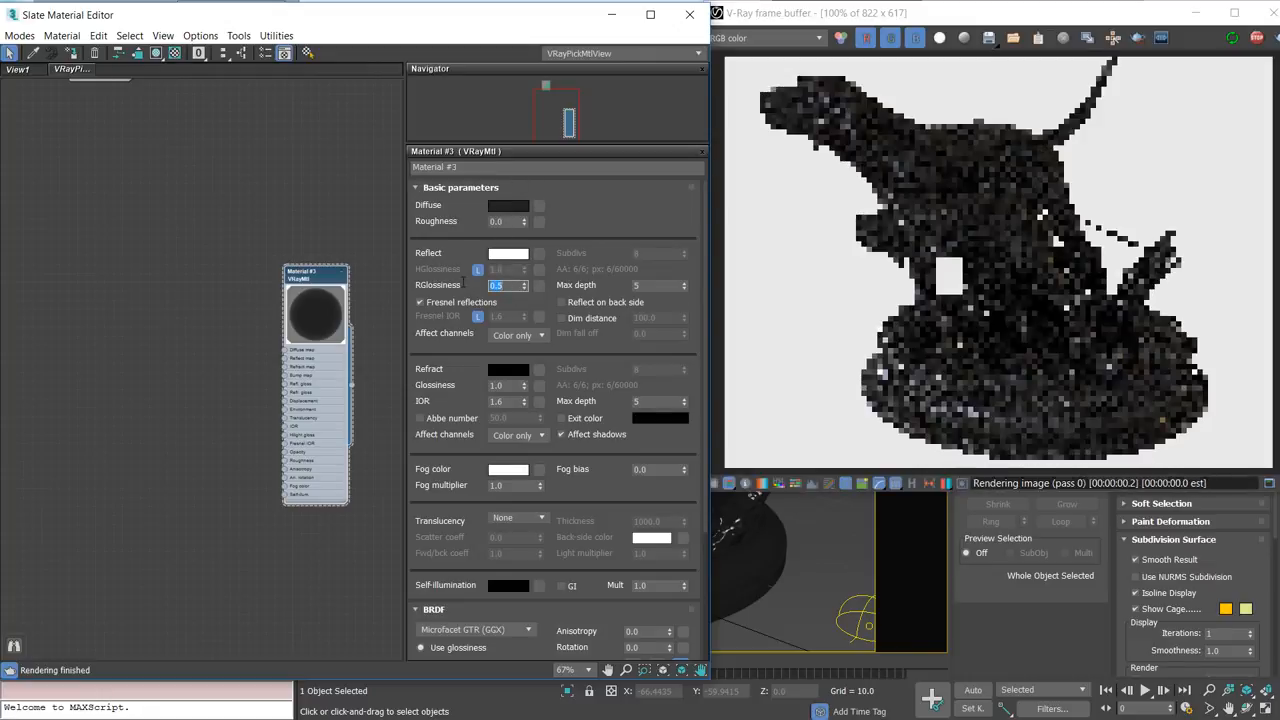
left_click(810, 140)
scroll(808, 139, "up", 1)
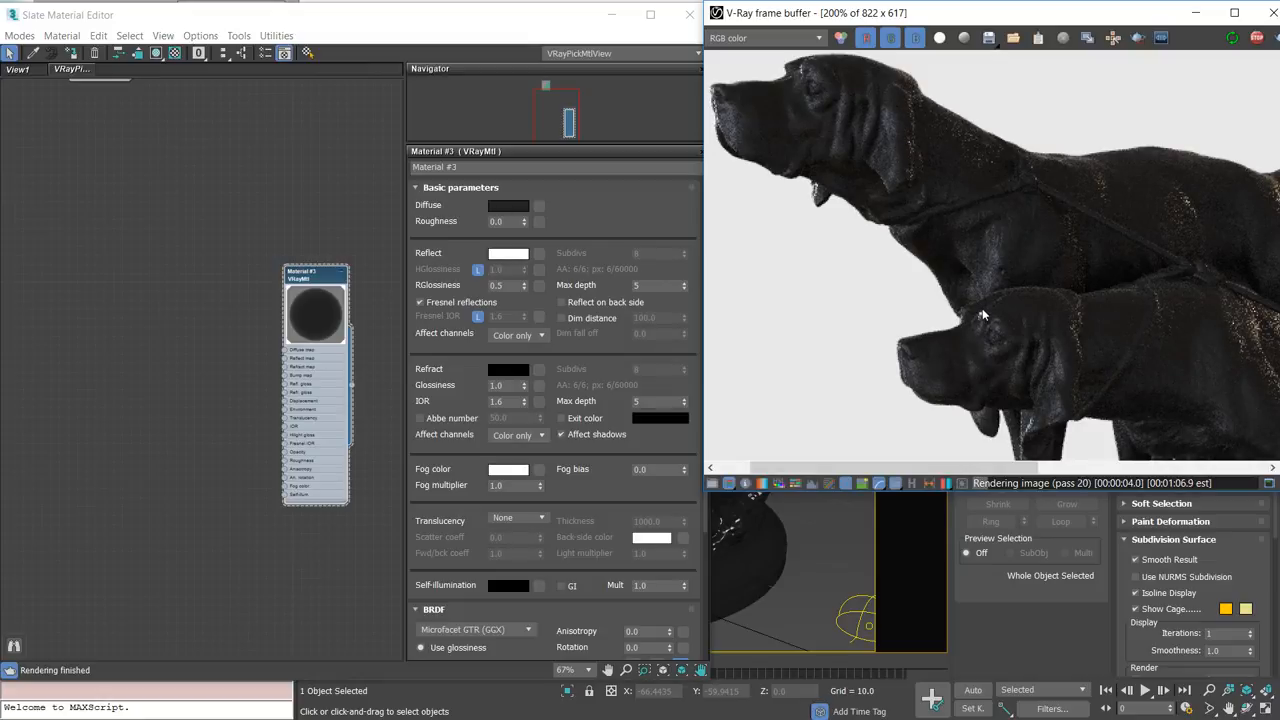
scroll(871, 62, "down", 1)
- Frame the upper dog's head in the viewport and define a render region enclosing the head
left_click_drag(558, 20, 110, 93)
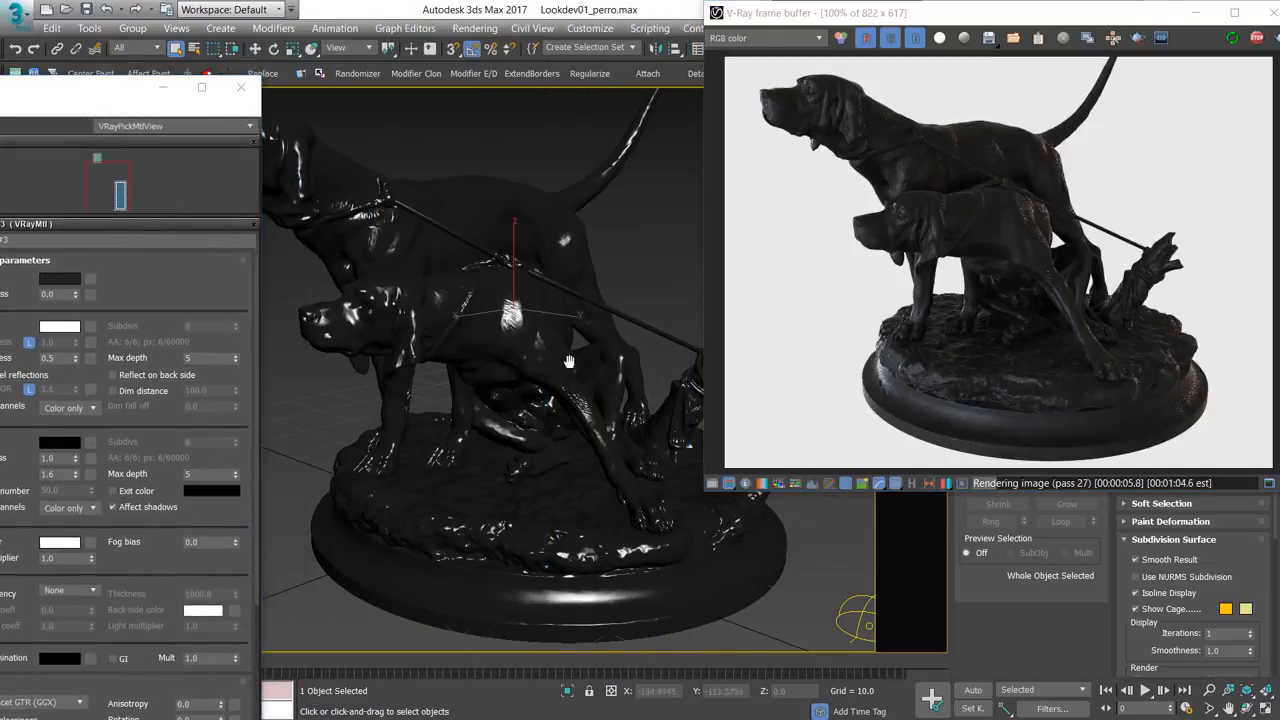
scroll(499, 325, "up", 4)
middle_click_drag(365, 165, 490, 324)
left_click(1137, 38)
left_click_drag(894, 115, 1211, 374)
left_click_drag(823, 79, 1181, 364)
- Bring the material editor back and set the RGlossiness of Material #3 to 0.3
left_click_drag(45, 90, 474, 30)
double_click(503, 290)
type("0.3")
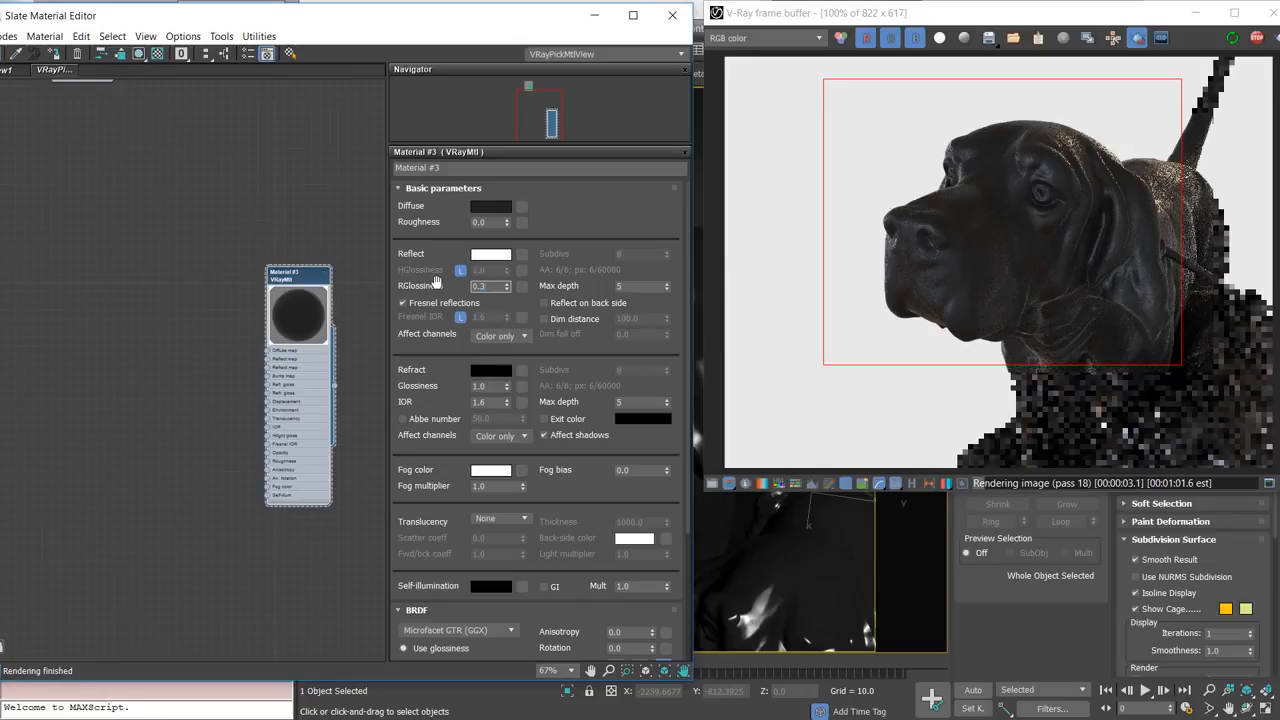
key("Return")
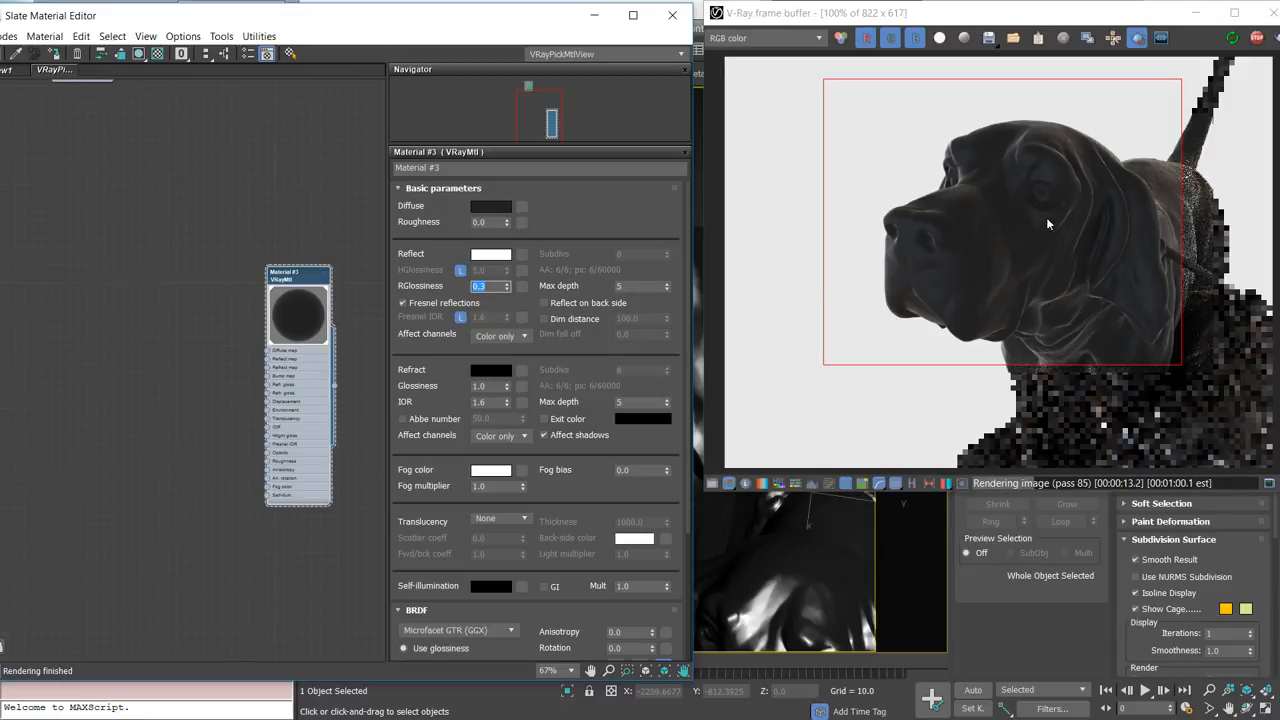
- Lower the RGlossiness of Material #3 to 0.2 and further to 0.1 to compare the edge reflections
type("0.2")
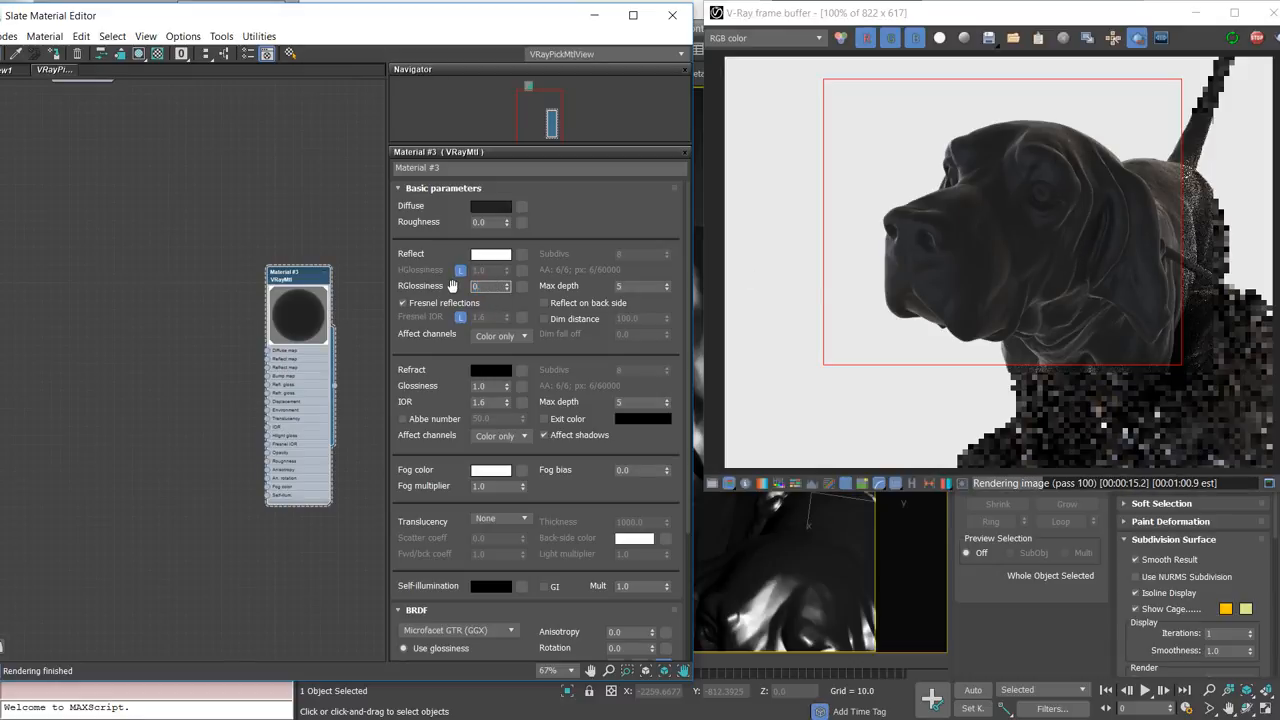
key("Return")
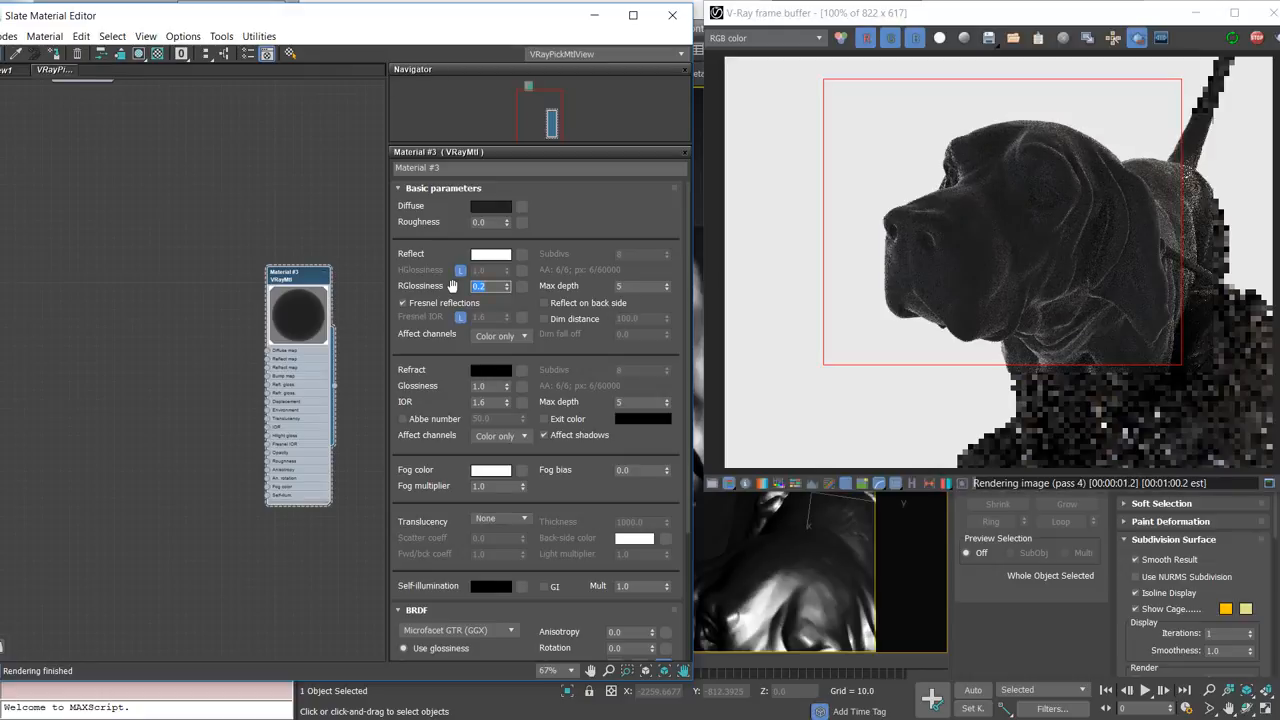
type("0.1")
key("Return")
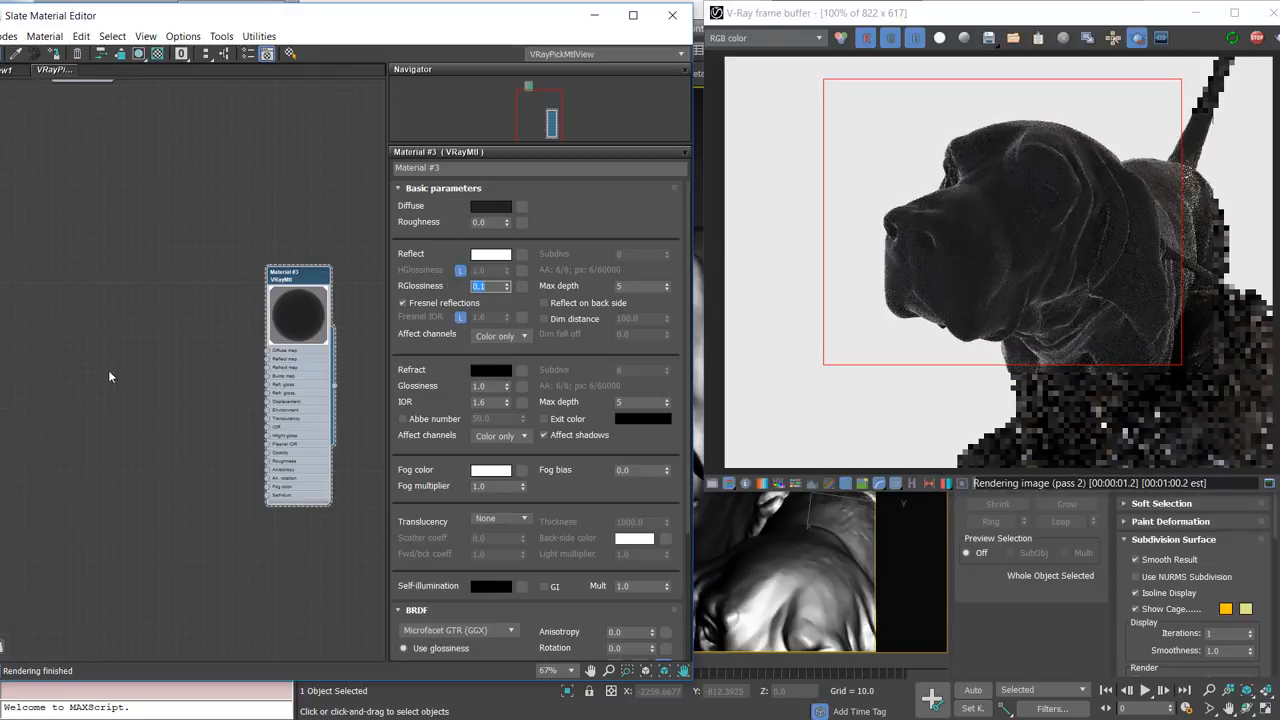
- Add a Falloff map node beside Material #3 in the material graph
middle_click_drag(108, 370, 234, 383)
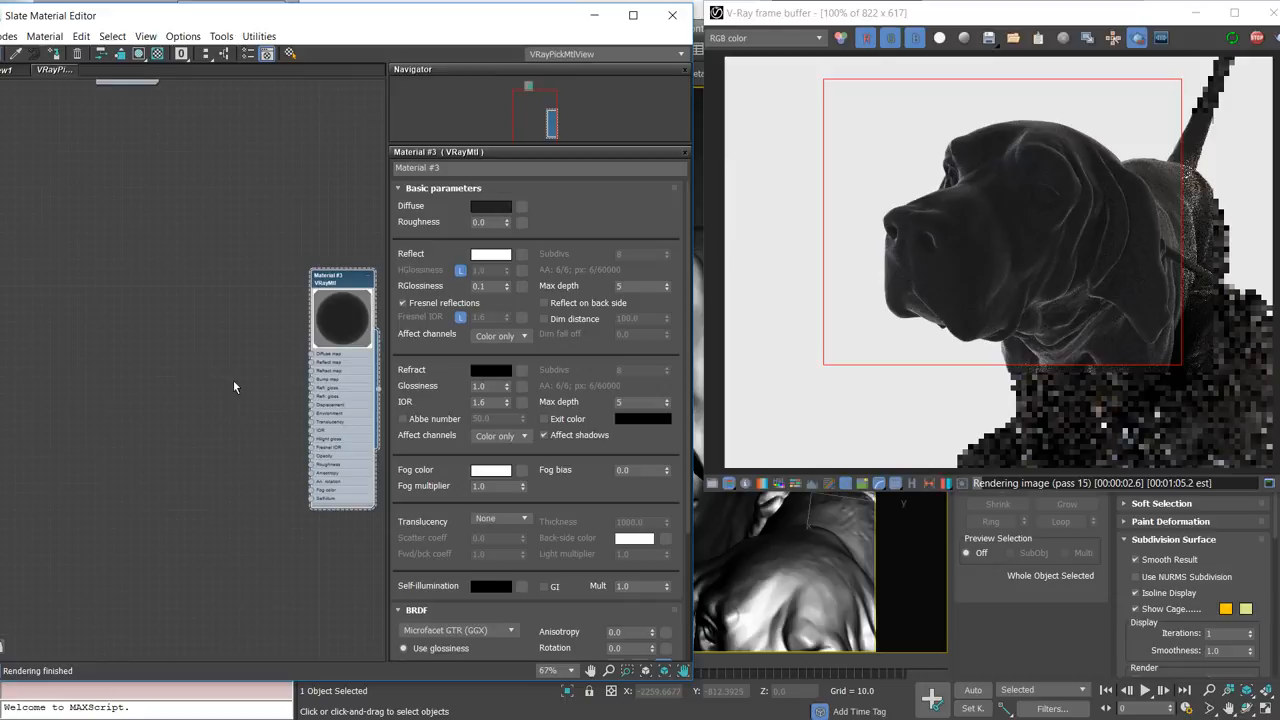
right_click(139, 321)
mouse_move(172, 365)
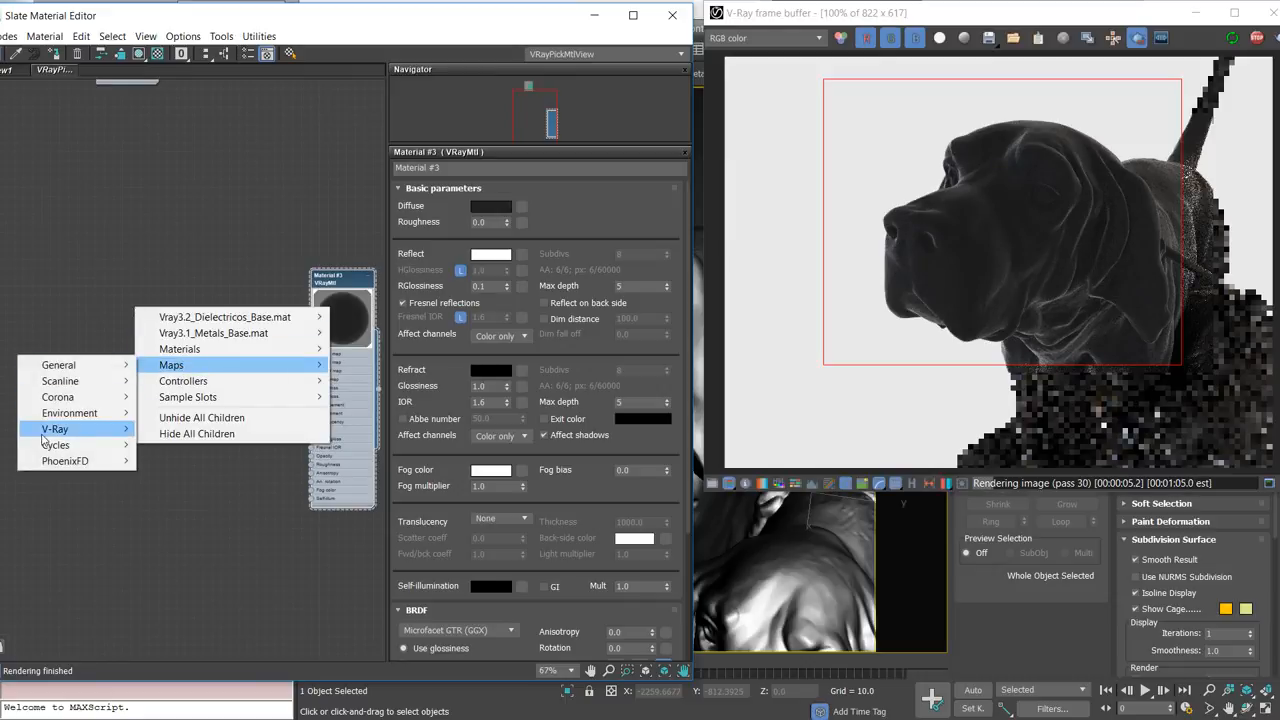
mouse_move(66, 432)
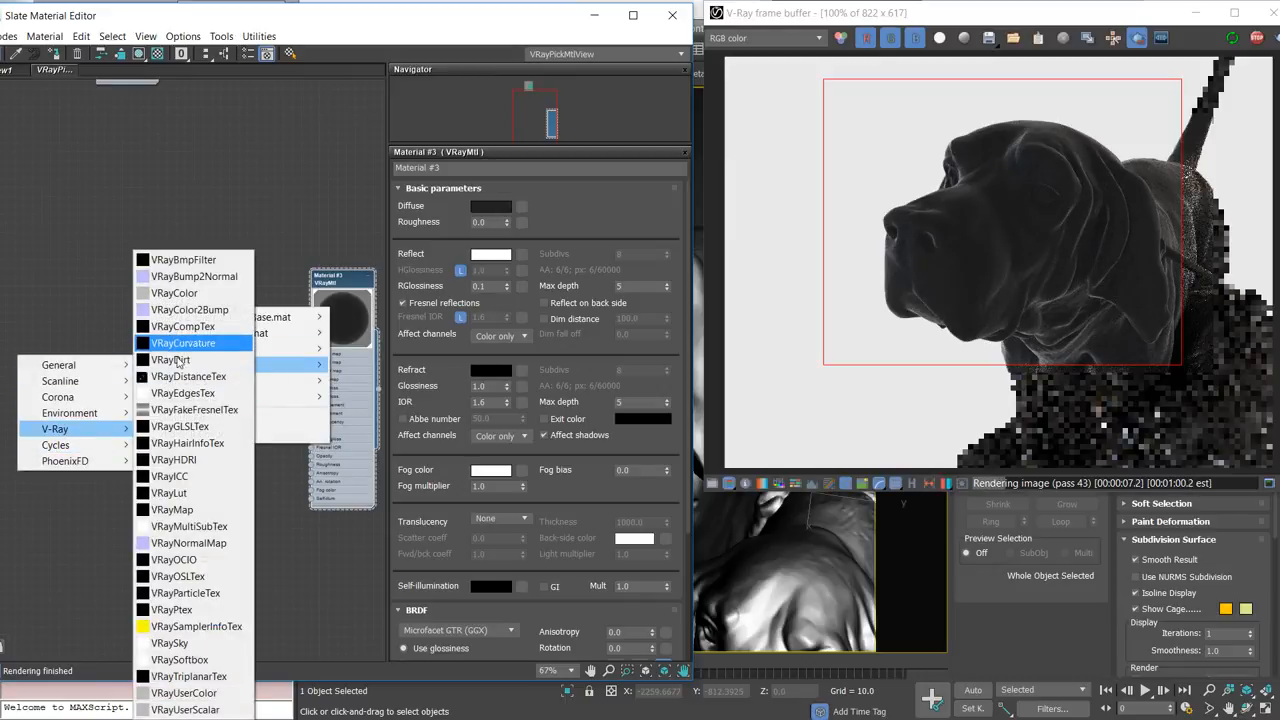
mouse_move(72, 370)
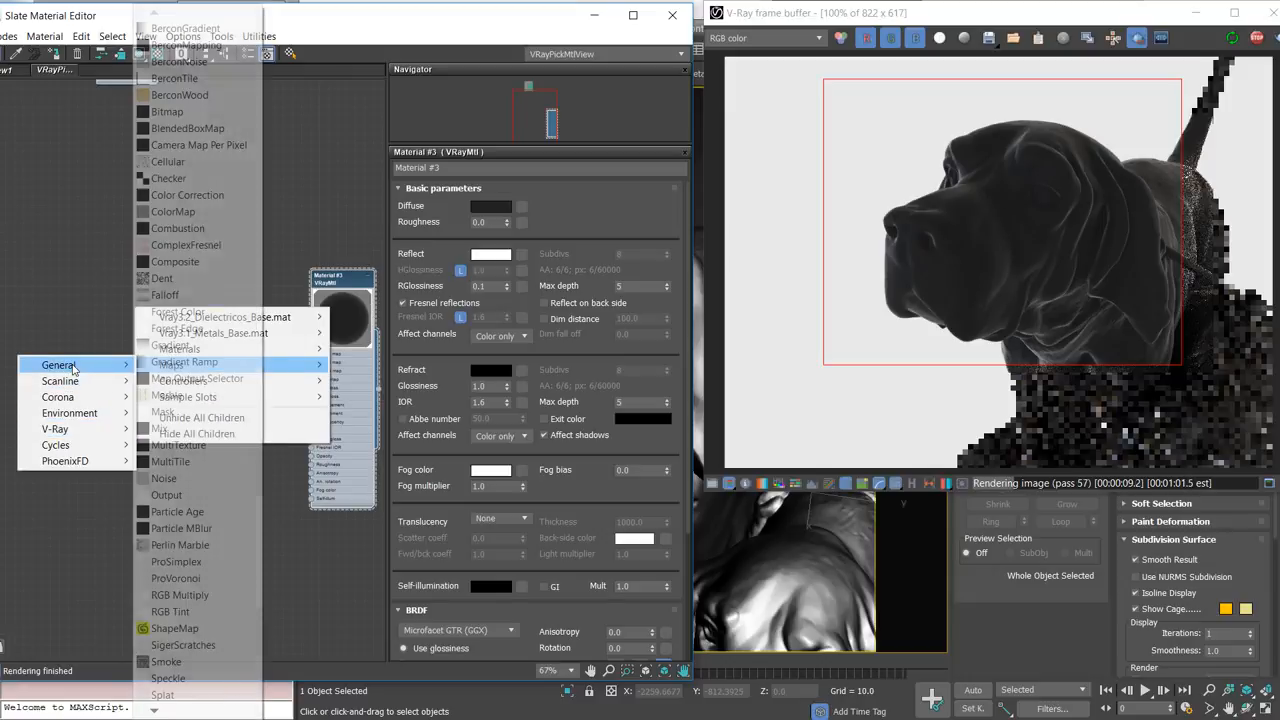
left_click(165, 295)
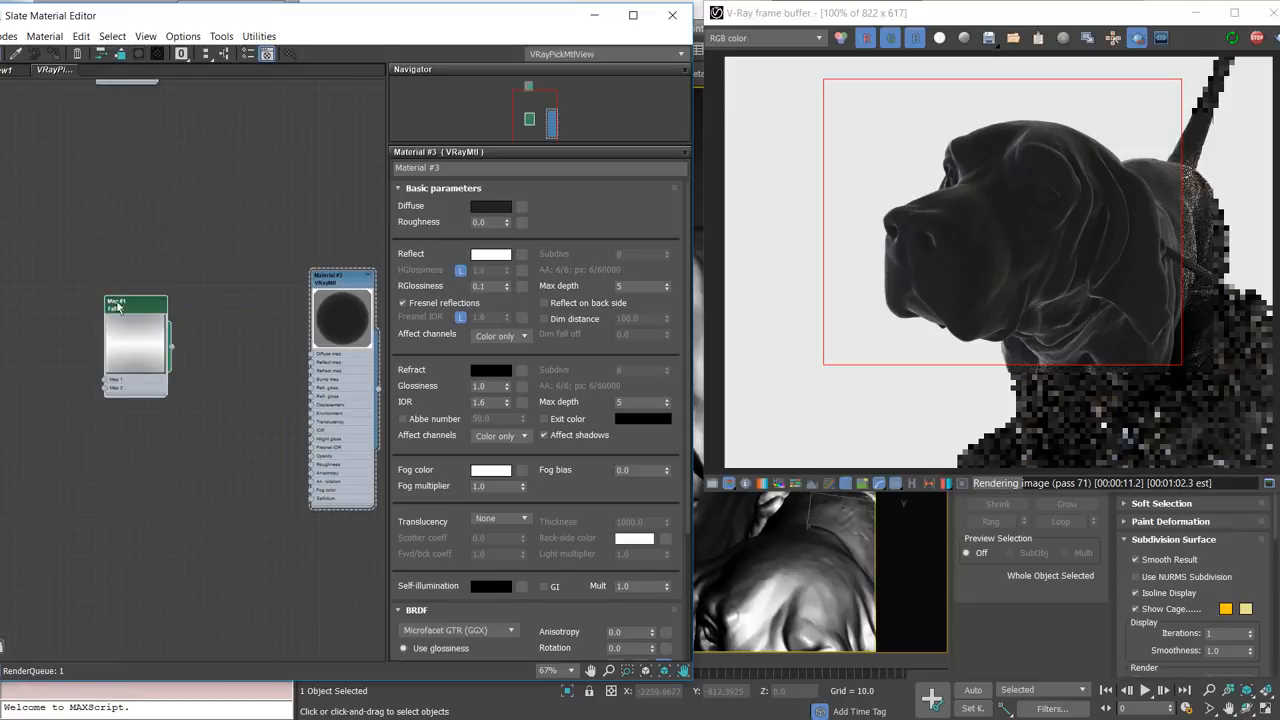
left_click_drag(117, 306, 134, 348)
- Add a middle point to the Falloff map's mix curve, lower it to 0, make it Bezier-Smooth and adjust its position and handle
double_click(134, 348)
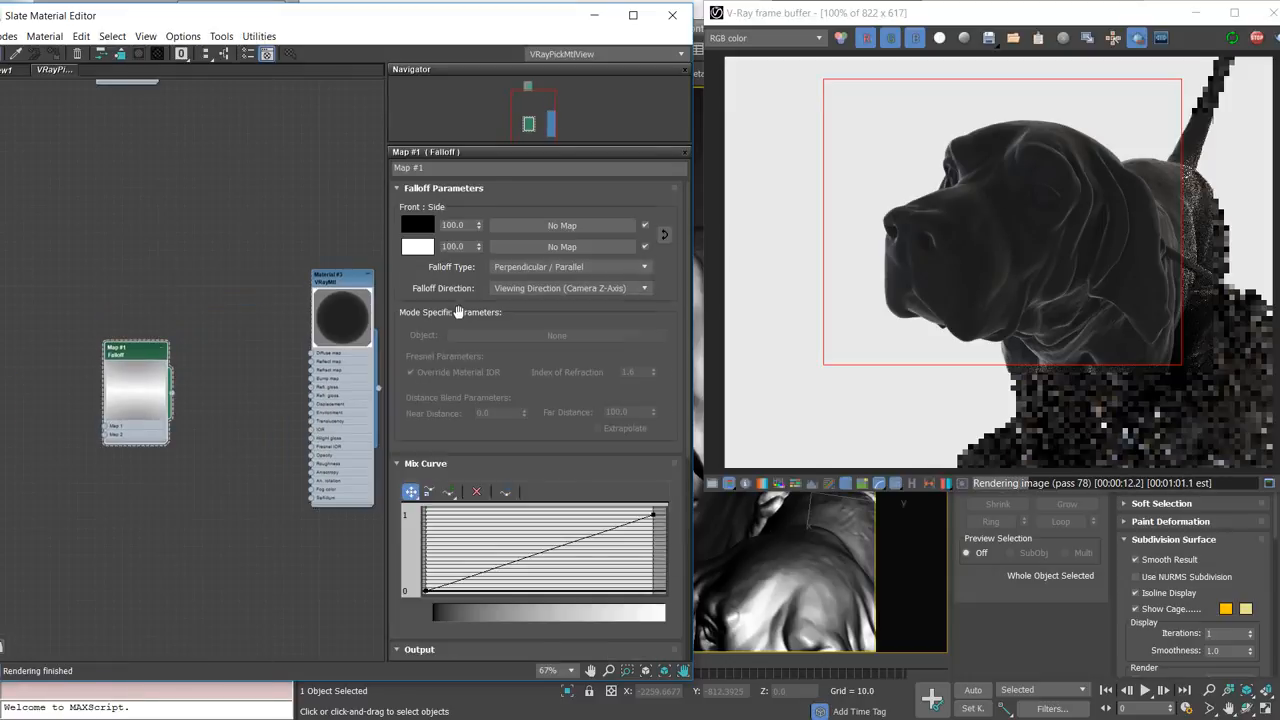
left_click(447, 492)
left_click(535, 554)
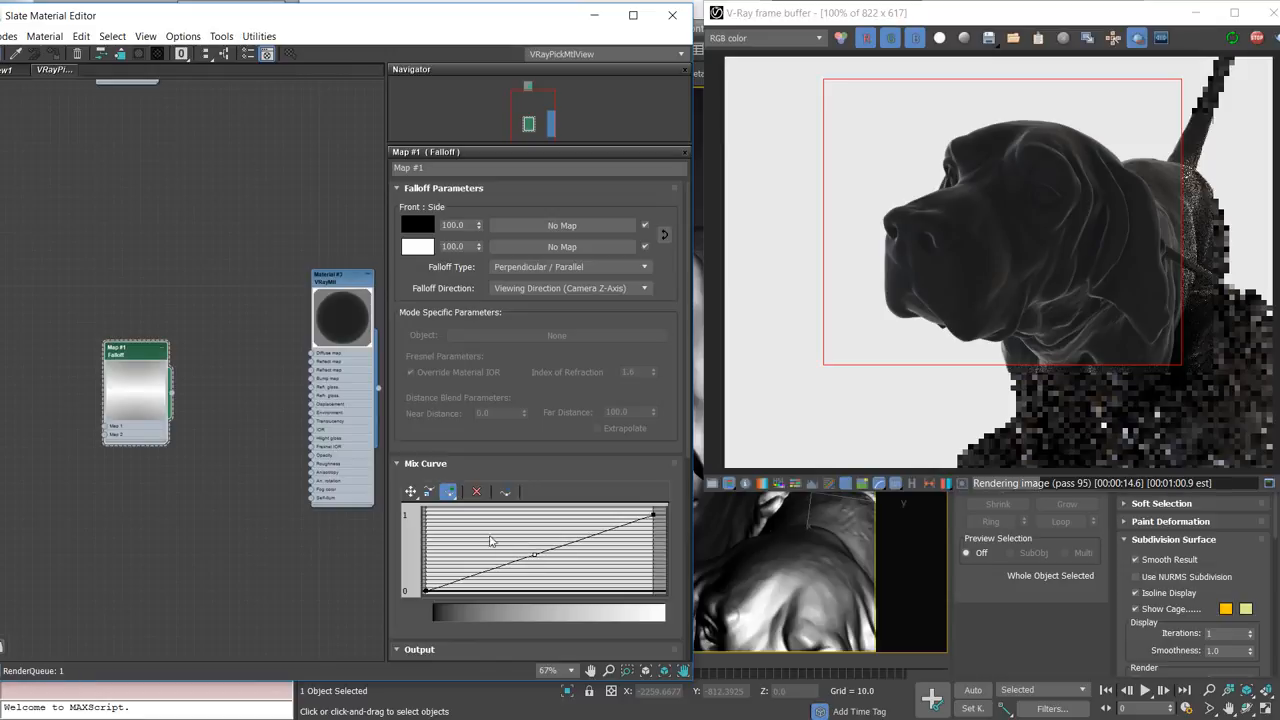
left_click(411, 492)
left_click_drag(535, 554, 535, 588)
right_click(535, 590)
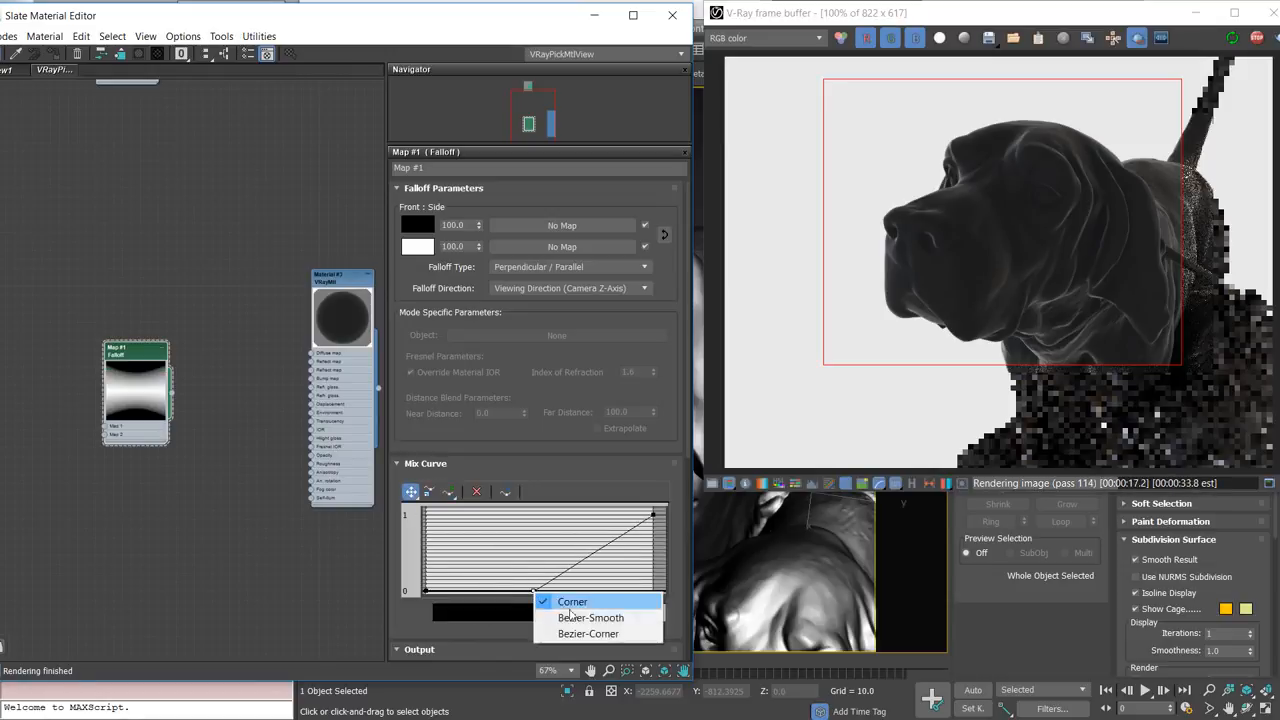
left_click(580, 613)
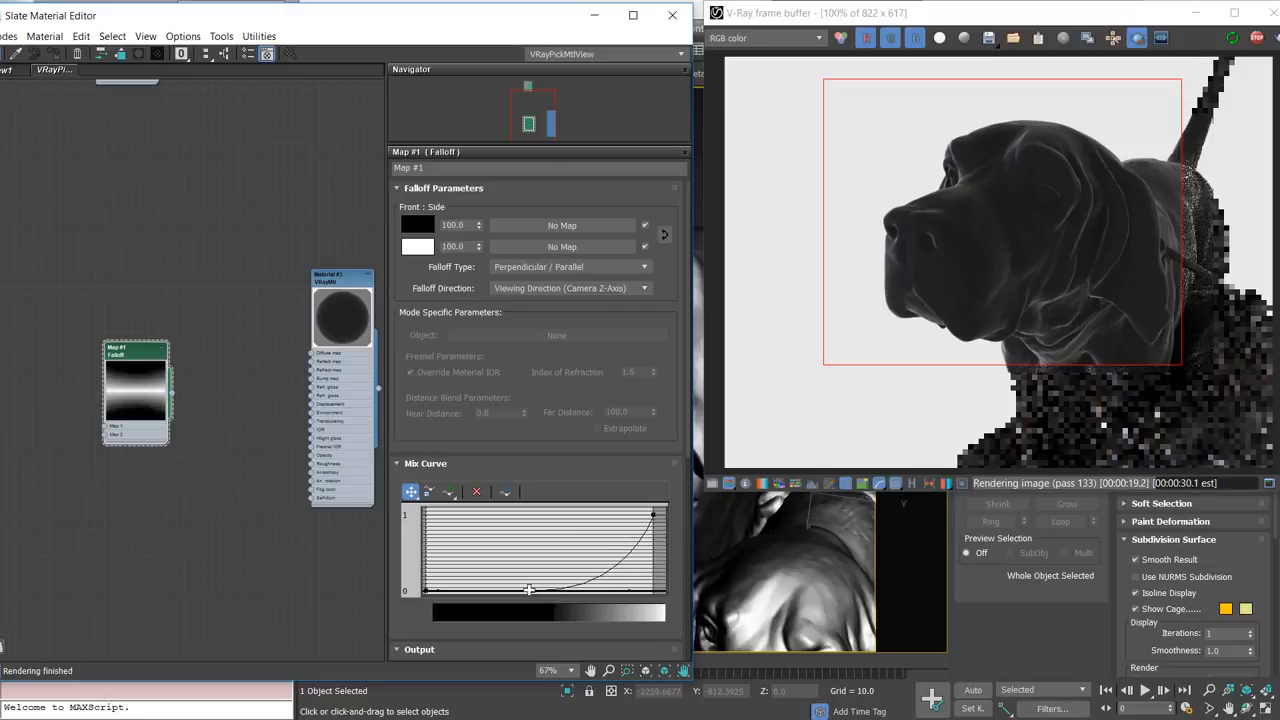
left_click_drag(533, 590, 521, 590)
left_click_drag(620, 591, 625, 590)
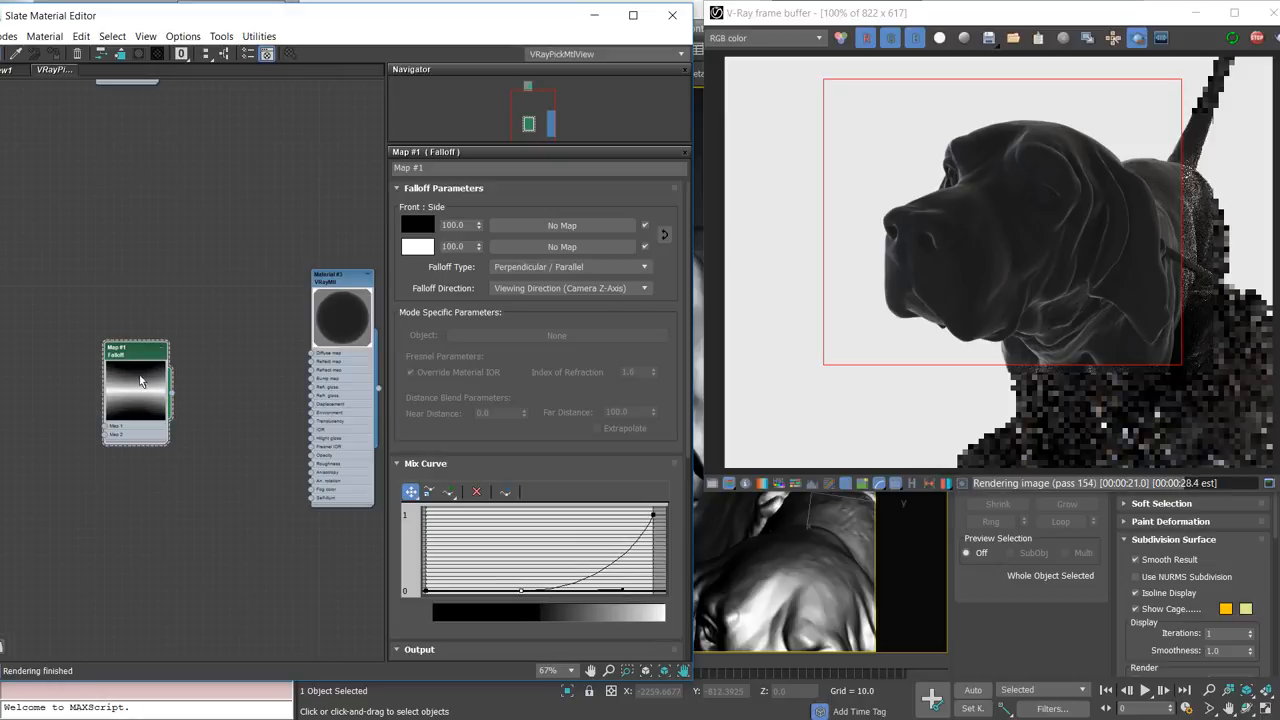
- Create a VRayColor map connected to the Map 1 input of the Falloff node
left_click_drag(140, 380, 131, 335)
middle_click_drag(120, 386, 233, 414)
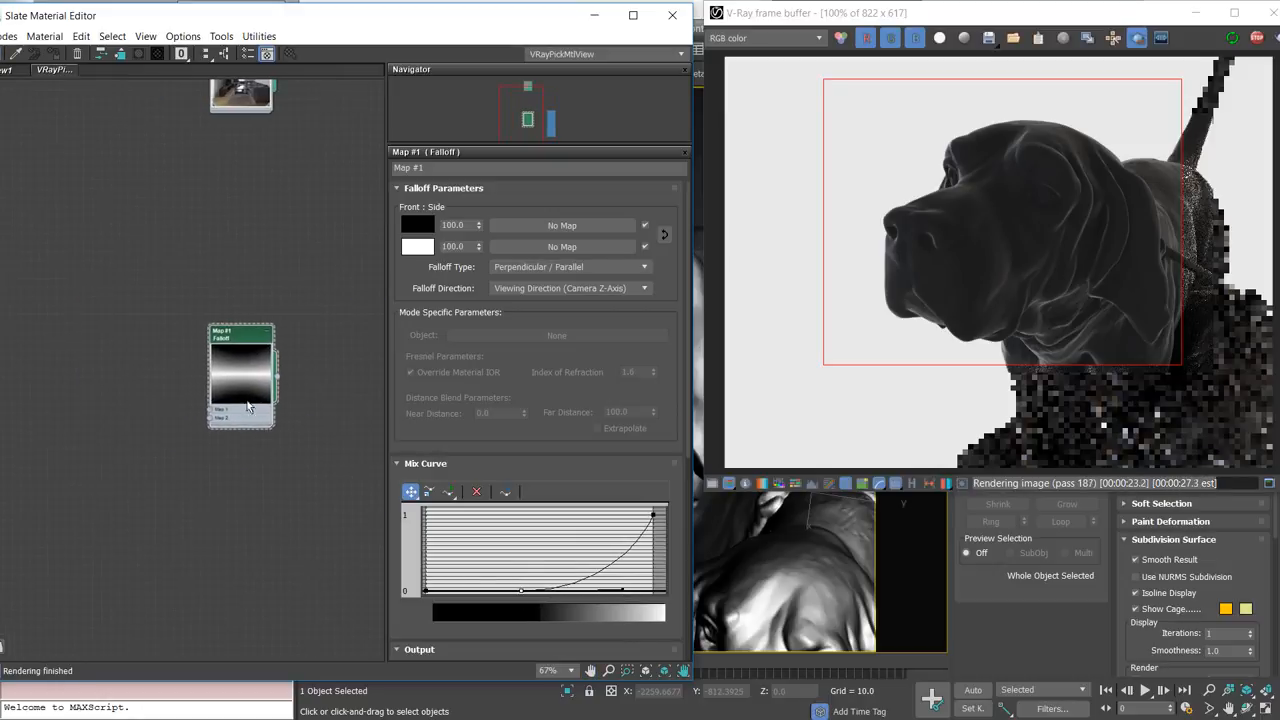
left_click_drag(212, 411, 95, 350)
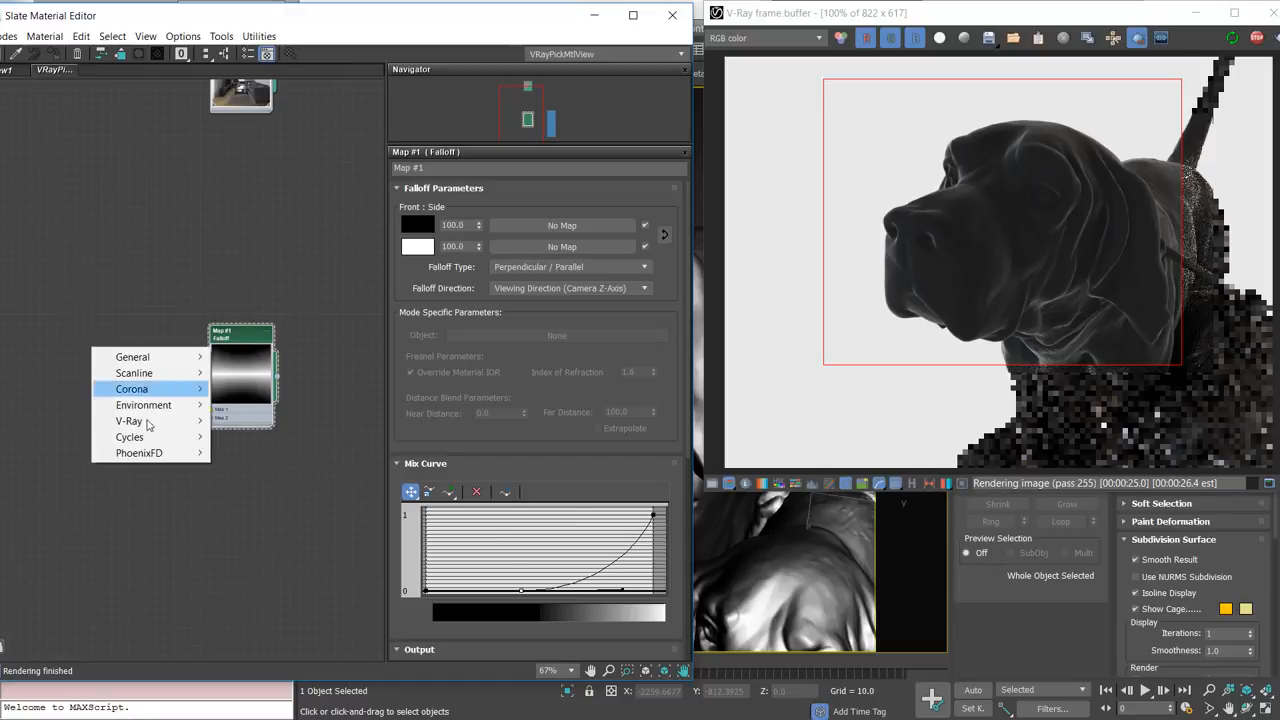
mouse_move(146, 423)
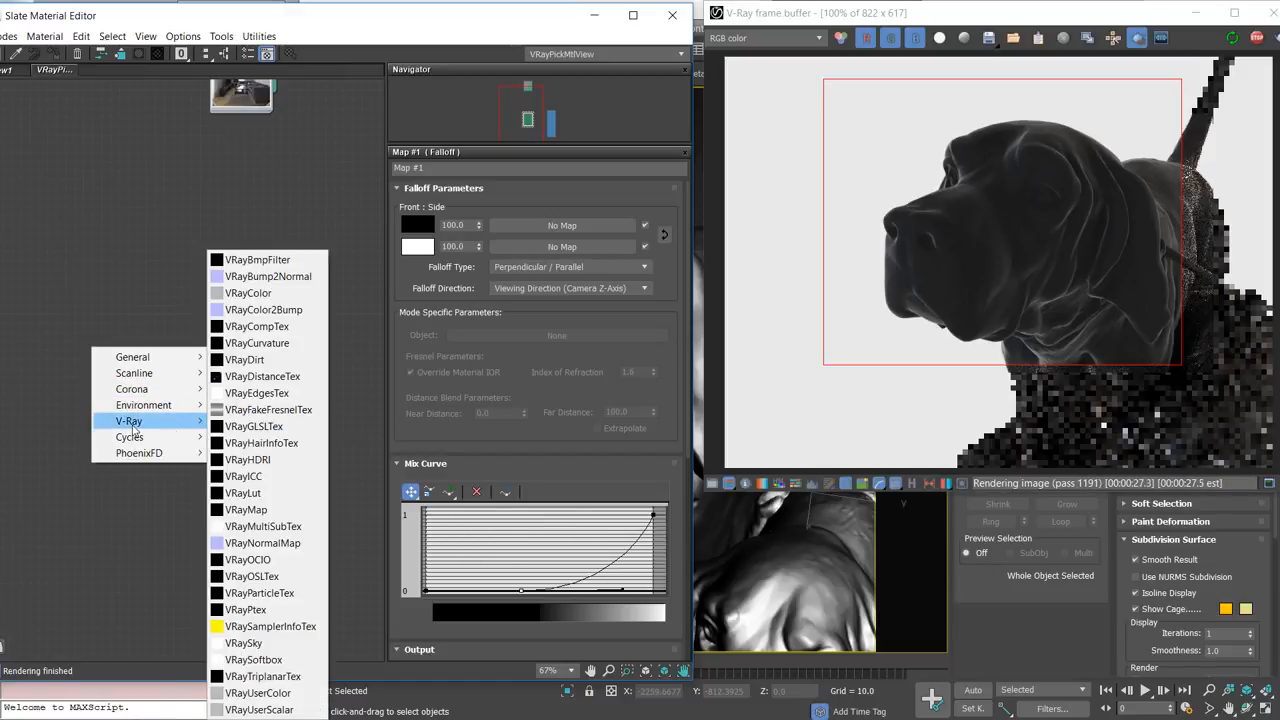
left_click(248, 293)
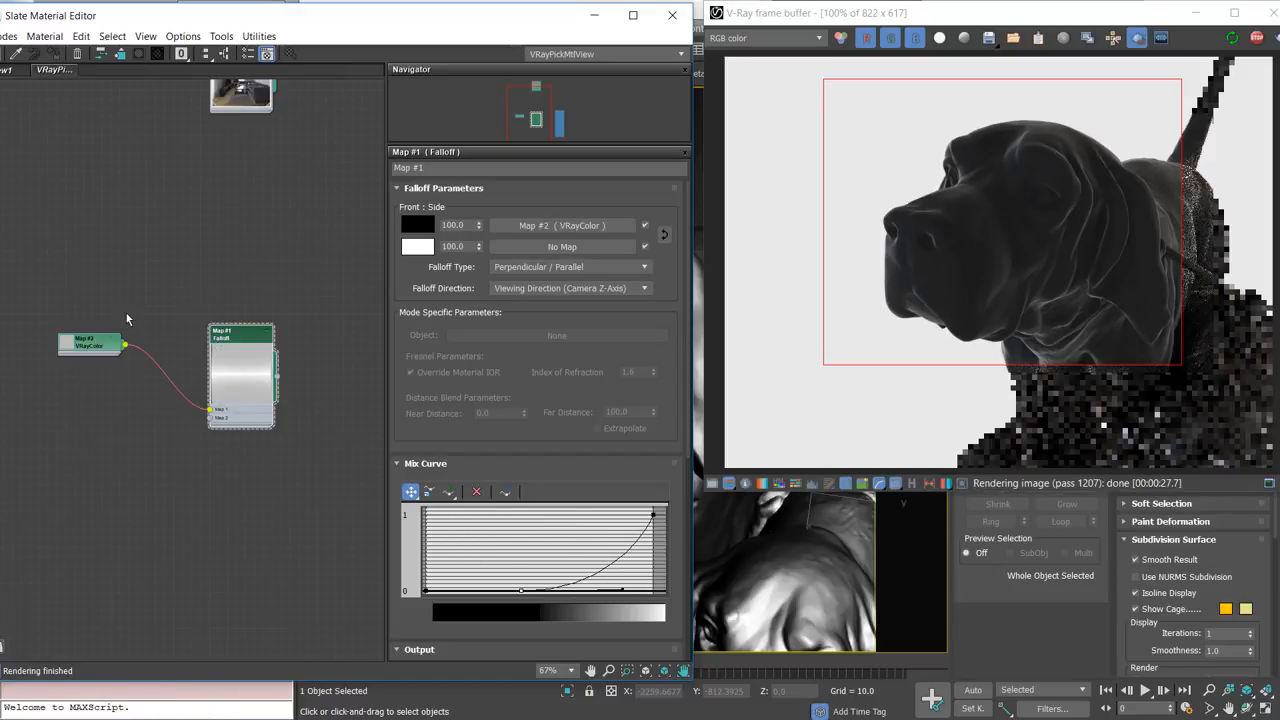
- Set the VRayColor map's red, green and blue to 1.0 and its rgb multiplier to 0.04
double_click(100, 348)
left_click_drag(100, 348, 111, 373)
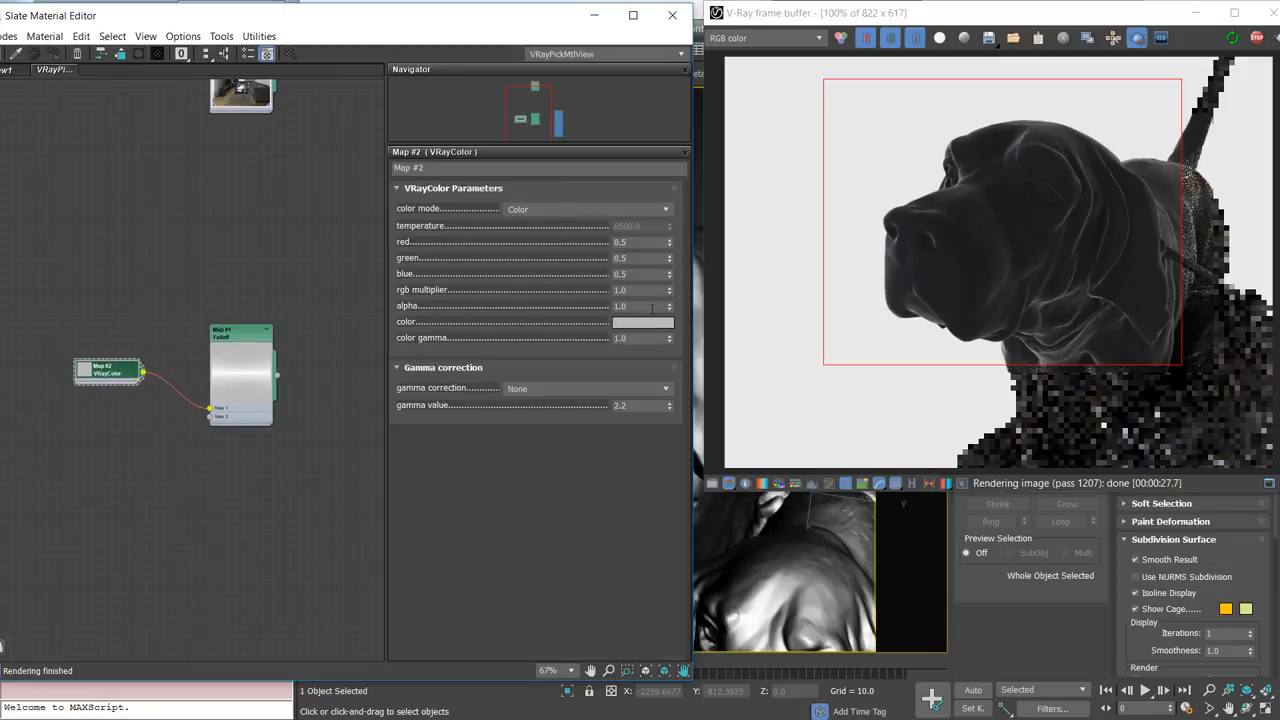
type("1")
key("Tab")
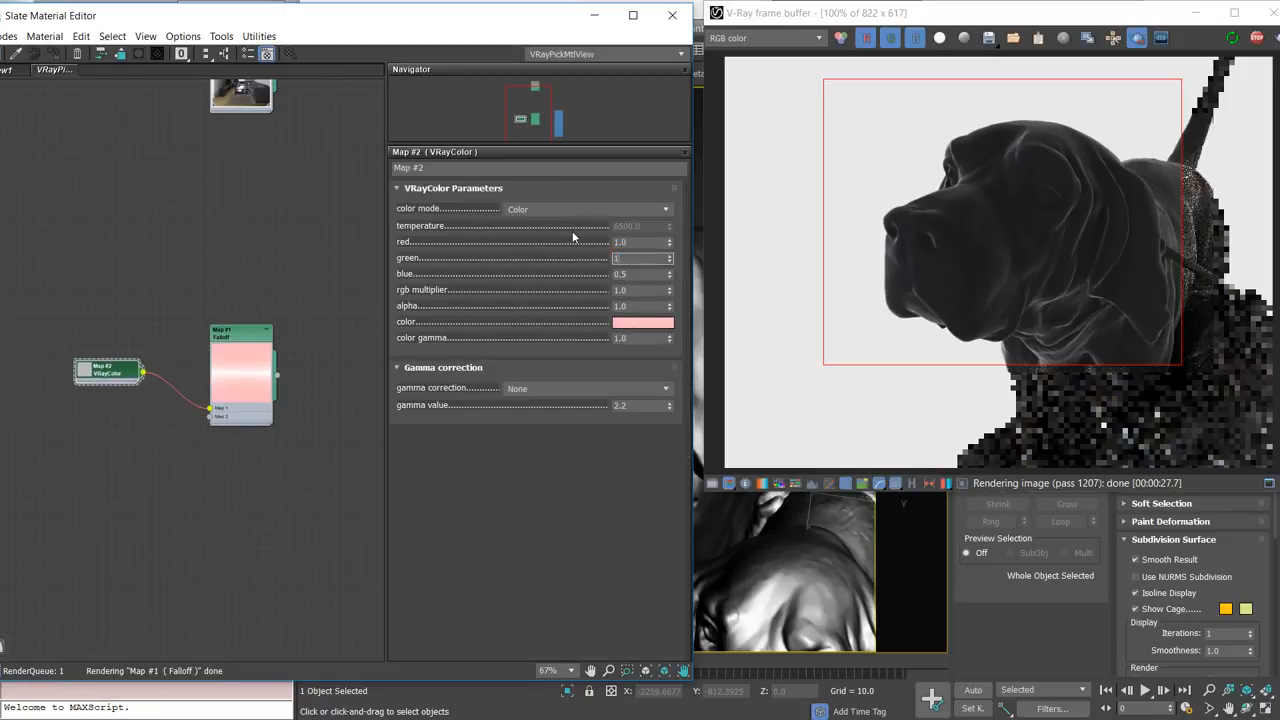
type("1")
key("Tab")
type("1")
key("Tab")
type("0.04")
key("Return")
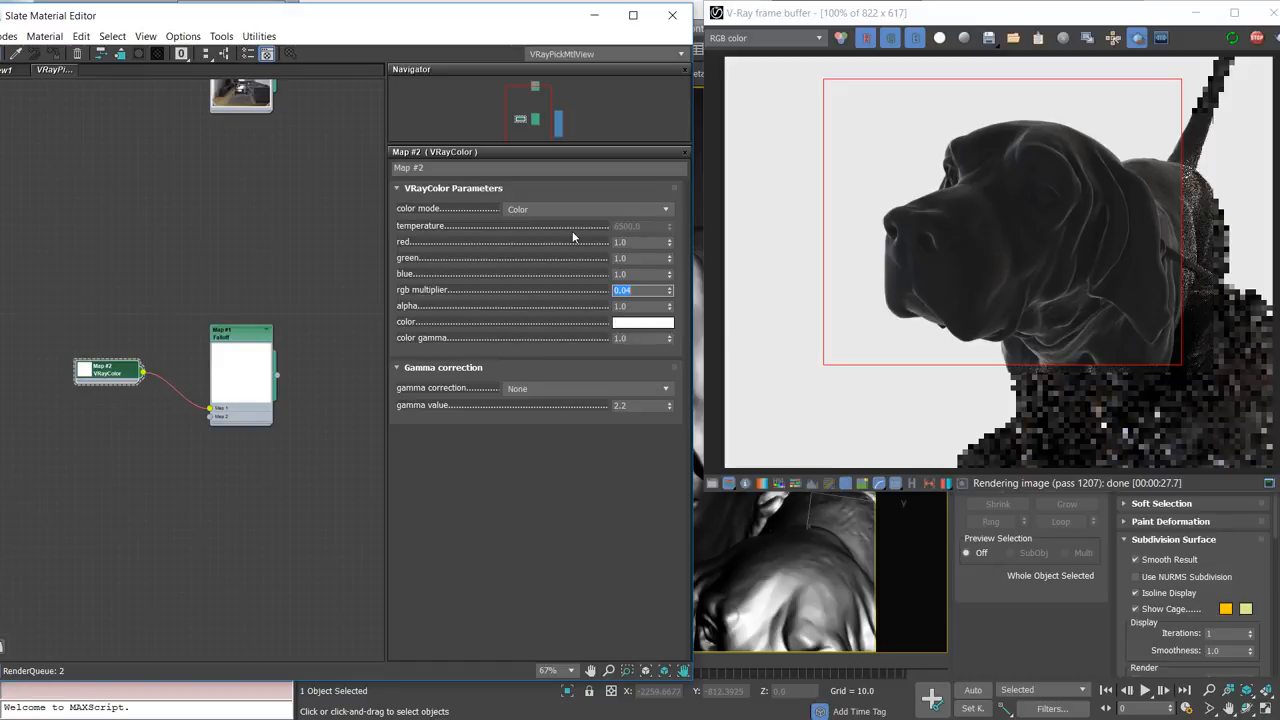
- Connect the Falloff map to the Reflect map input of Material #3 and turn off the material's Fresnel reflections
middle_click_drag(297, 328, 178, 333)
scroll(178, 333, "down", 1)
scroll(150, 428, "up", 3)
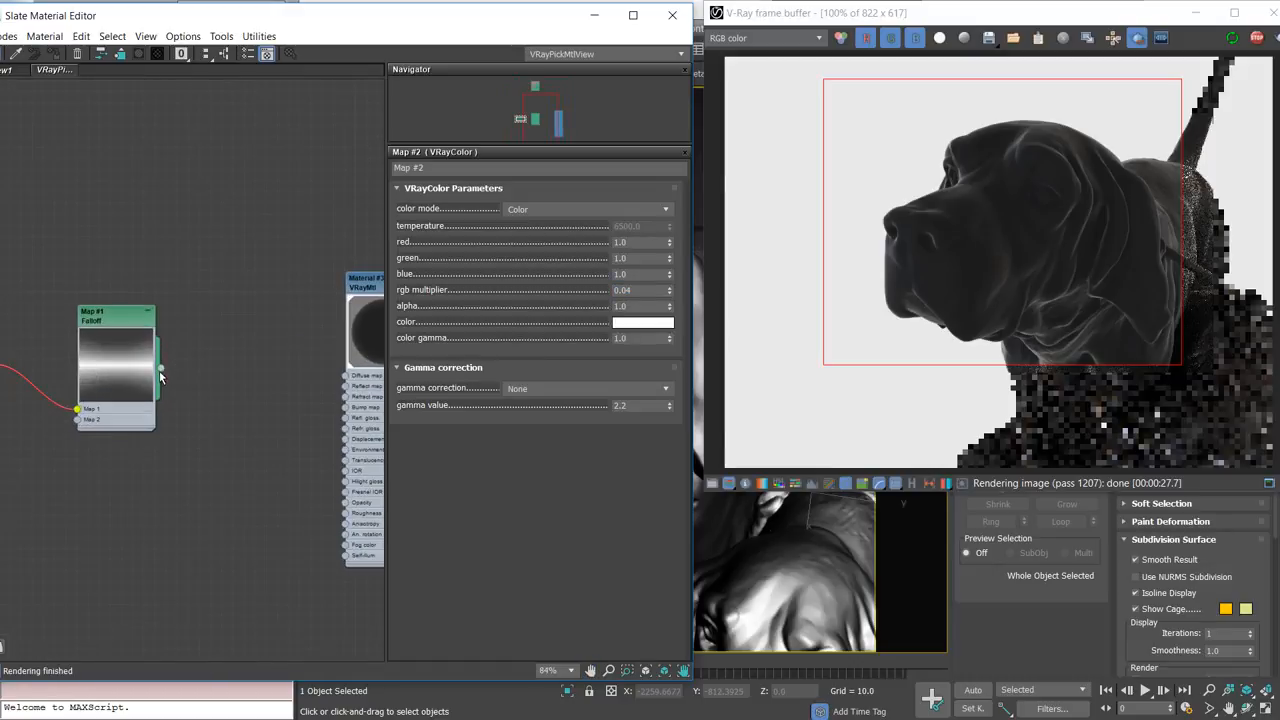
left_click_drag(160, 369, 344, 393)
middle_click_drag(343, 393, 232, 405)
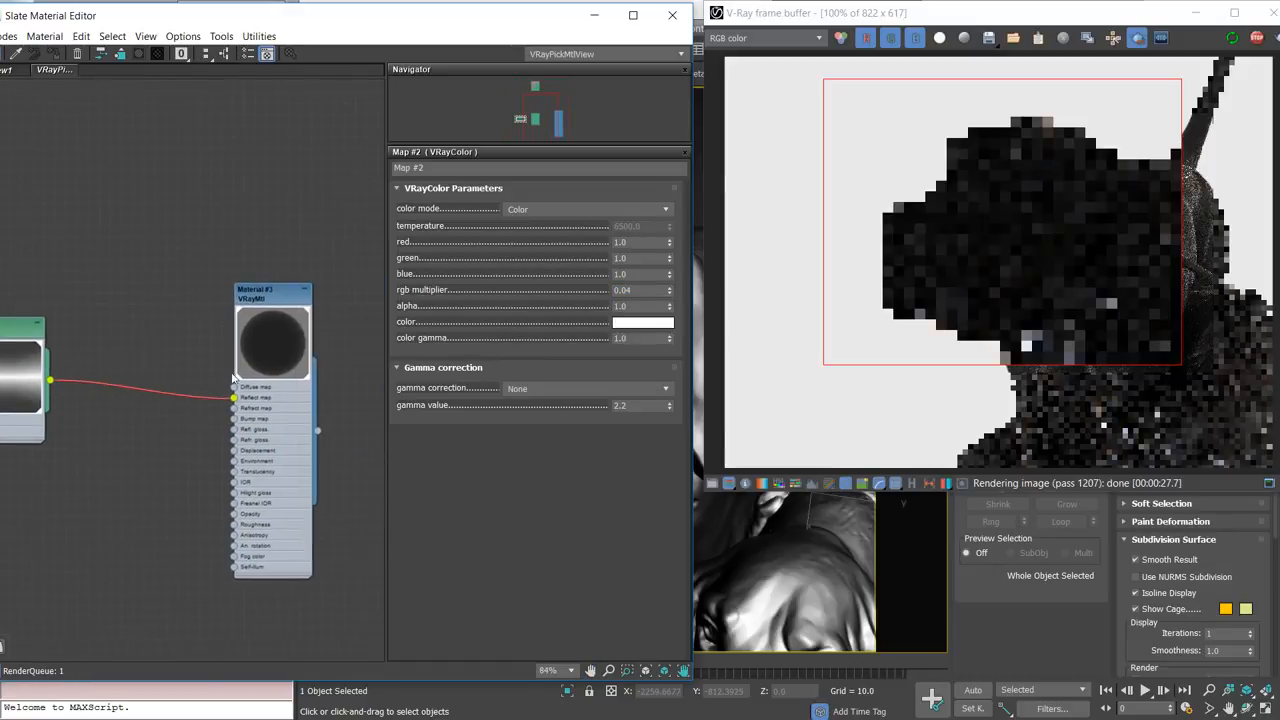
double_click(274, 298)
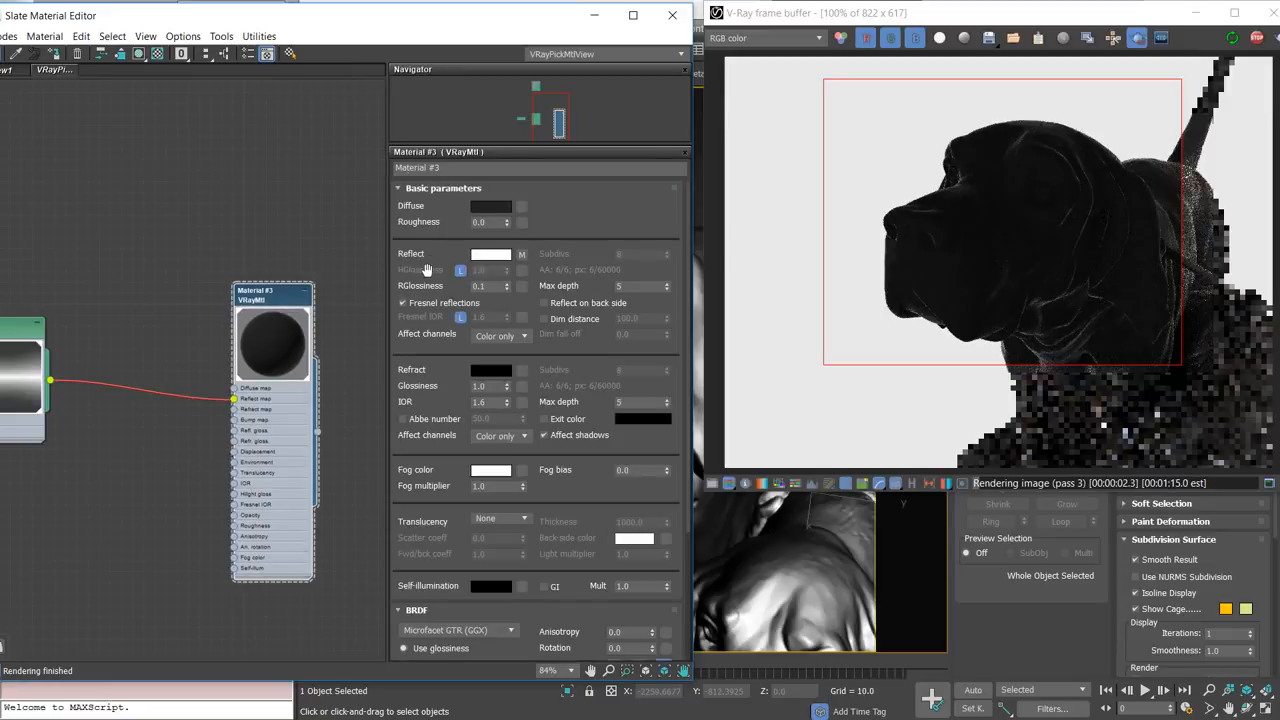
- Arrange the VRayColor and Falloff nodes closer to Material #3 in the graph
middle_click_drag(80, 383, 261, 367)
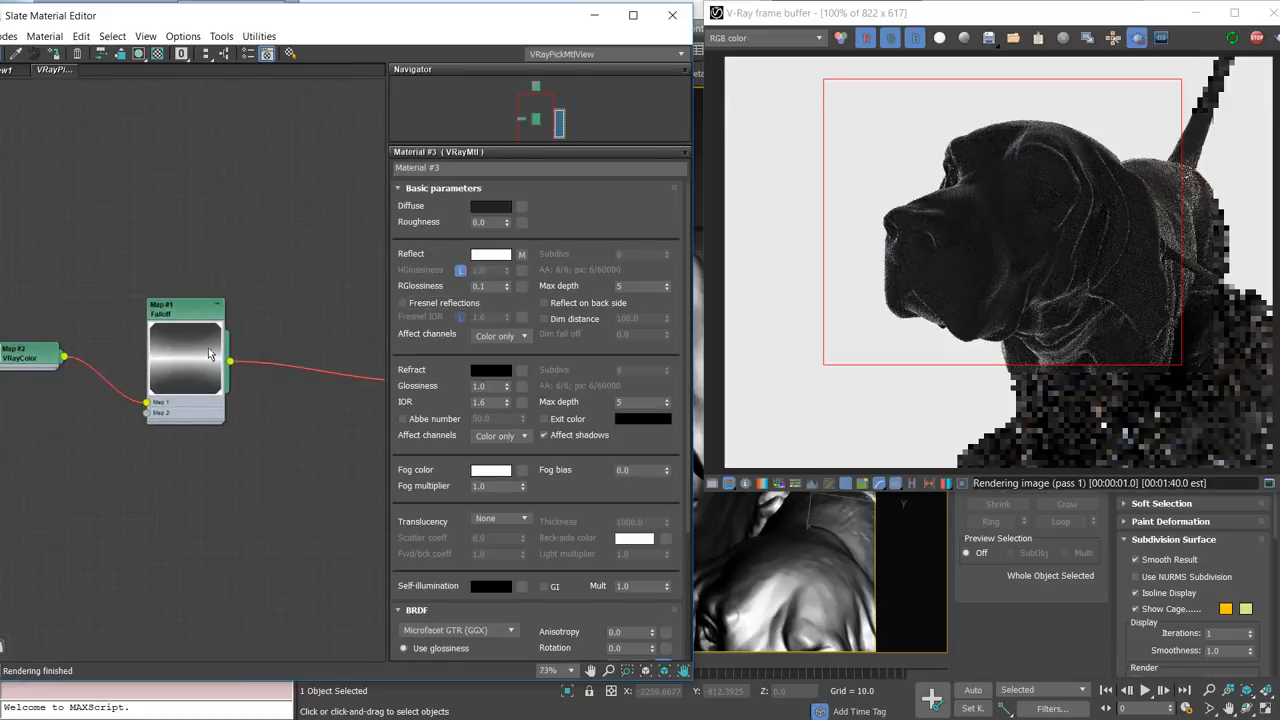
scroll(252, 366, "down", 3)
left_click_drag(231, 385, 267, 384)
left_click_drag(75, 358, 147, 389)
left_click_drag(254, 363, 289, 372)
middle_click_drag(308, 377, 222, 379)
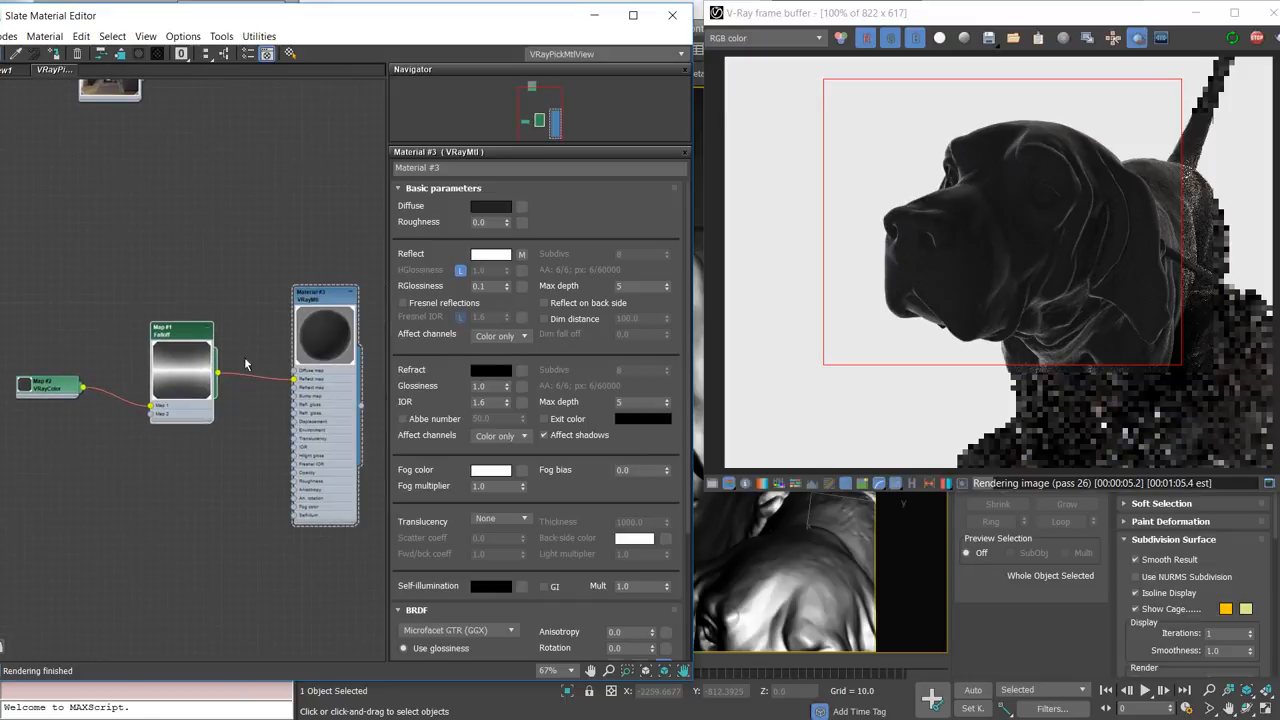
- Lower the end point of the Falloff map's mix curve to slightly above 0, comparing two heights in the render
double_click(187, 336)
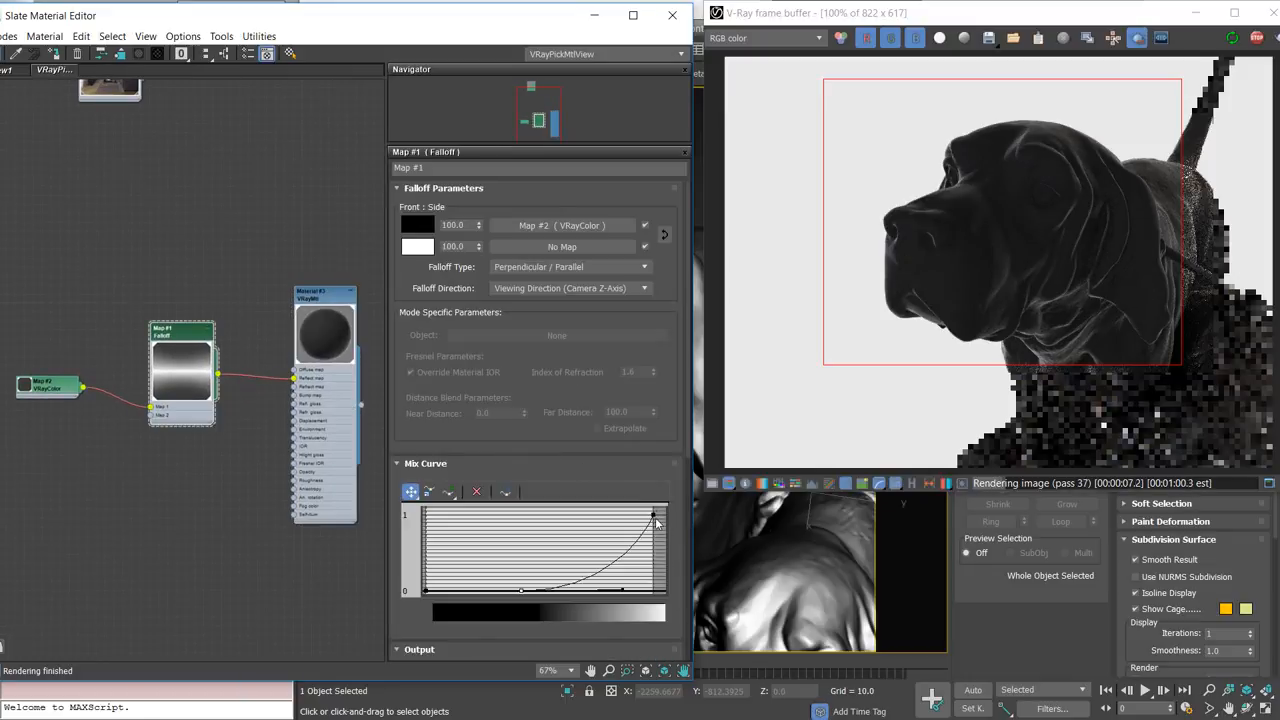
left_click_drag(655, 519, 658, 577)
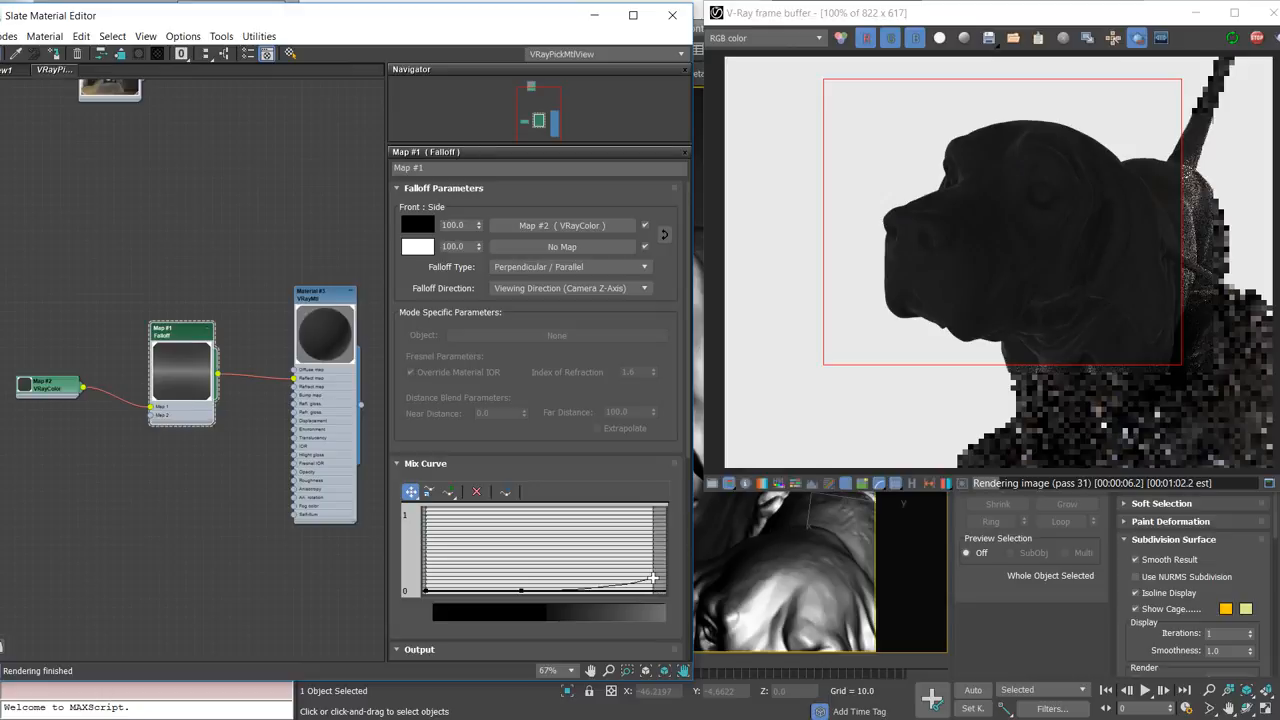
left_click_drag(653, 578, 659, 585)
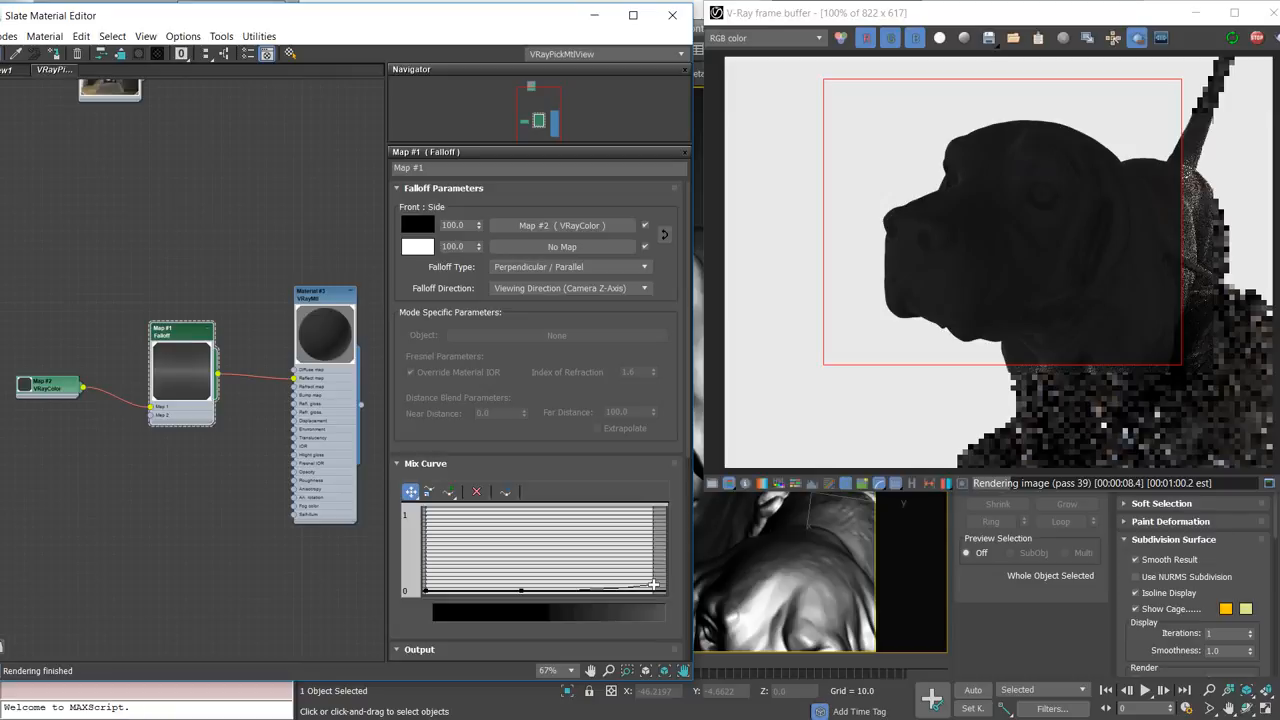
mouse_move(654, 585)
left_mouse_down()
mouse_move(657, 567)
mouse_move(654, 578)
left_mouse_up()
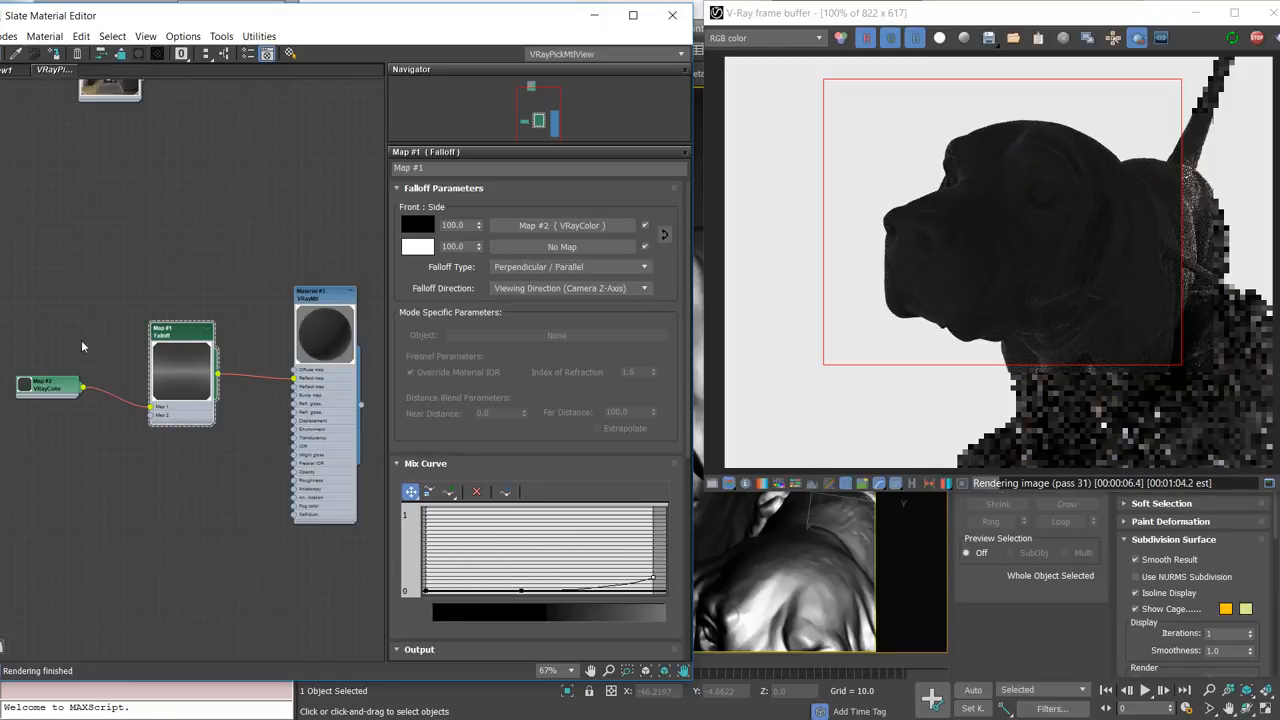
- Move the Falloff and VRayColor nodes aside, delete the Falloff connection to Material #3 and turn the material's Fresnel reflections back on
left_click_drag(212, 388, 150, 308)
mouse_move(54, 397)
left_mouse_down()
mouse_move(51, 278)
mouse_move(36, 280)
left_mouse_up()
left_click_drag(190, 249, 231, 420)
key("Delete")
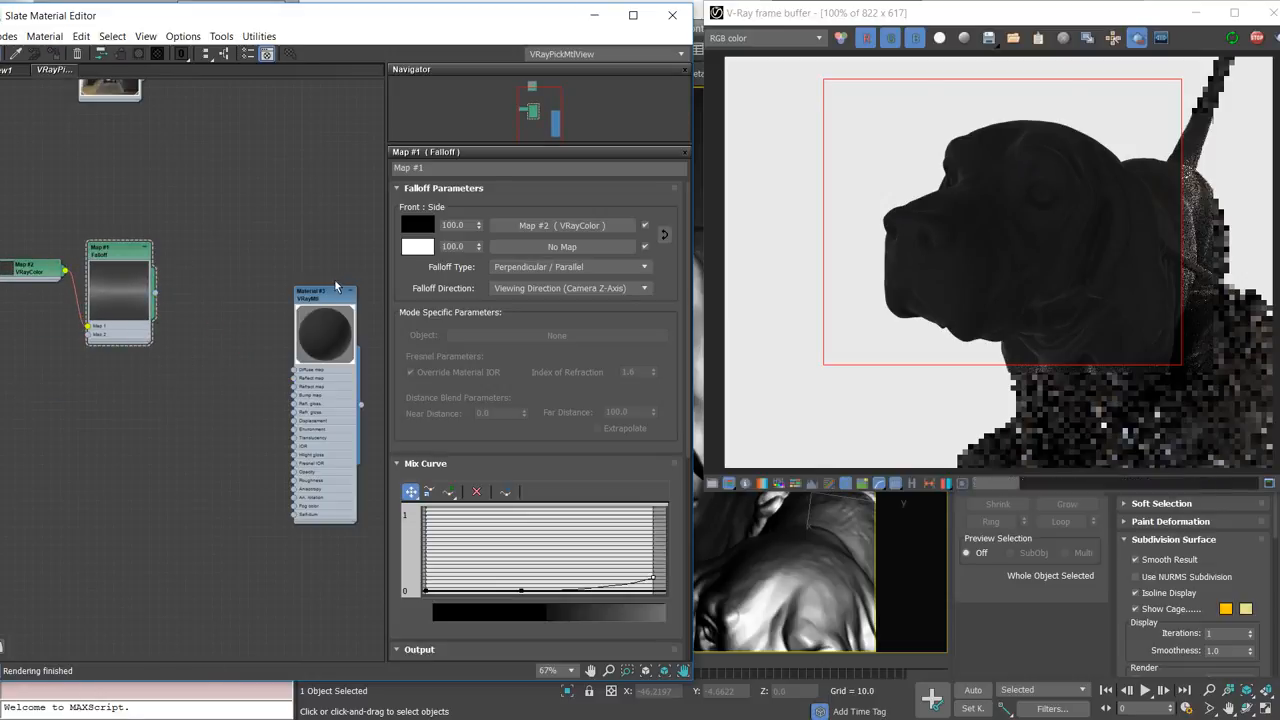
double_click(336, 288)
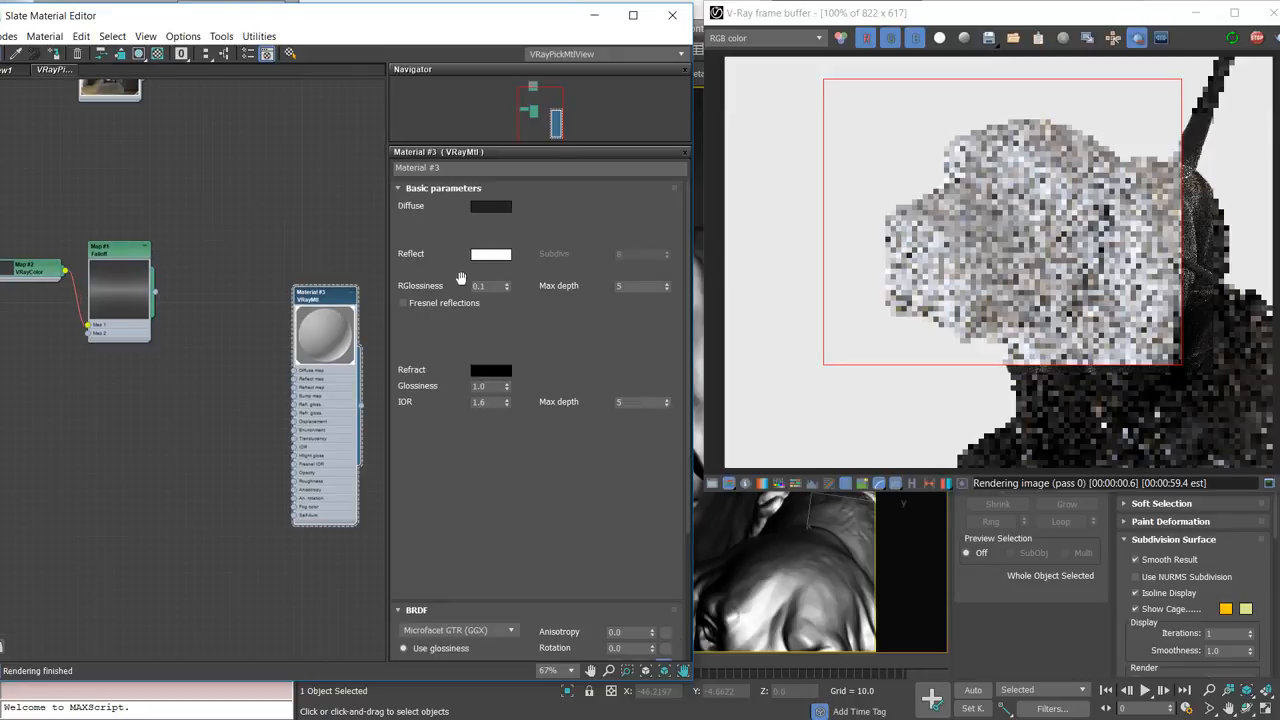
scroll(563, 471, "down", 3)
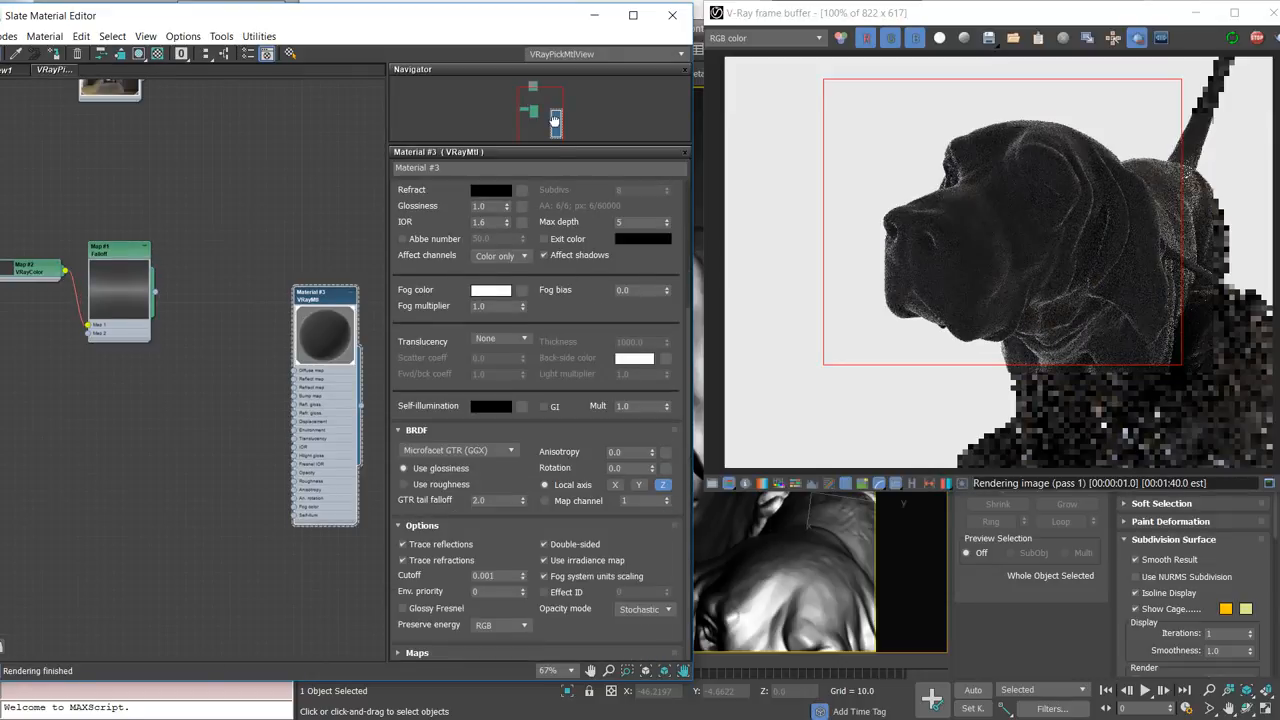
- Toggle Glossy Fresnel on Material #3 on and off to compare the dog's edge reflections, leaving it enabled
left_click(403, 608)
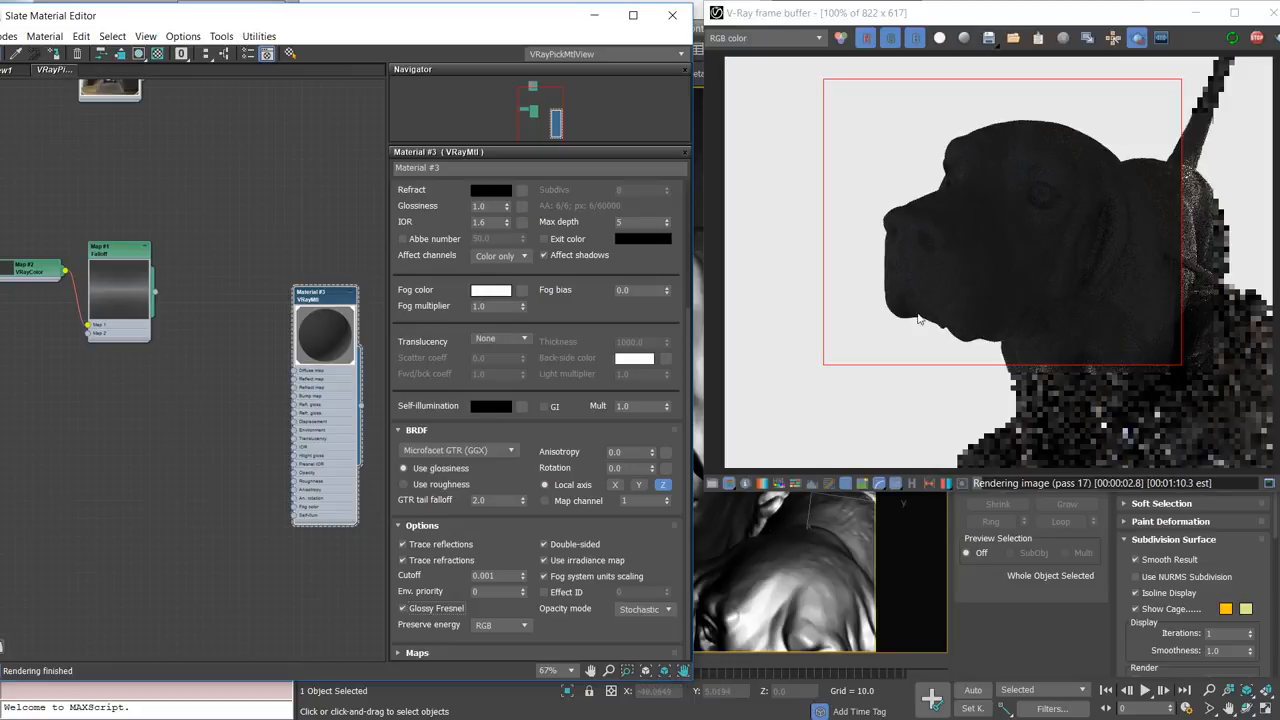
left_click(409, 608)
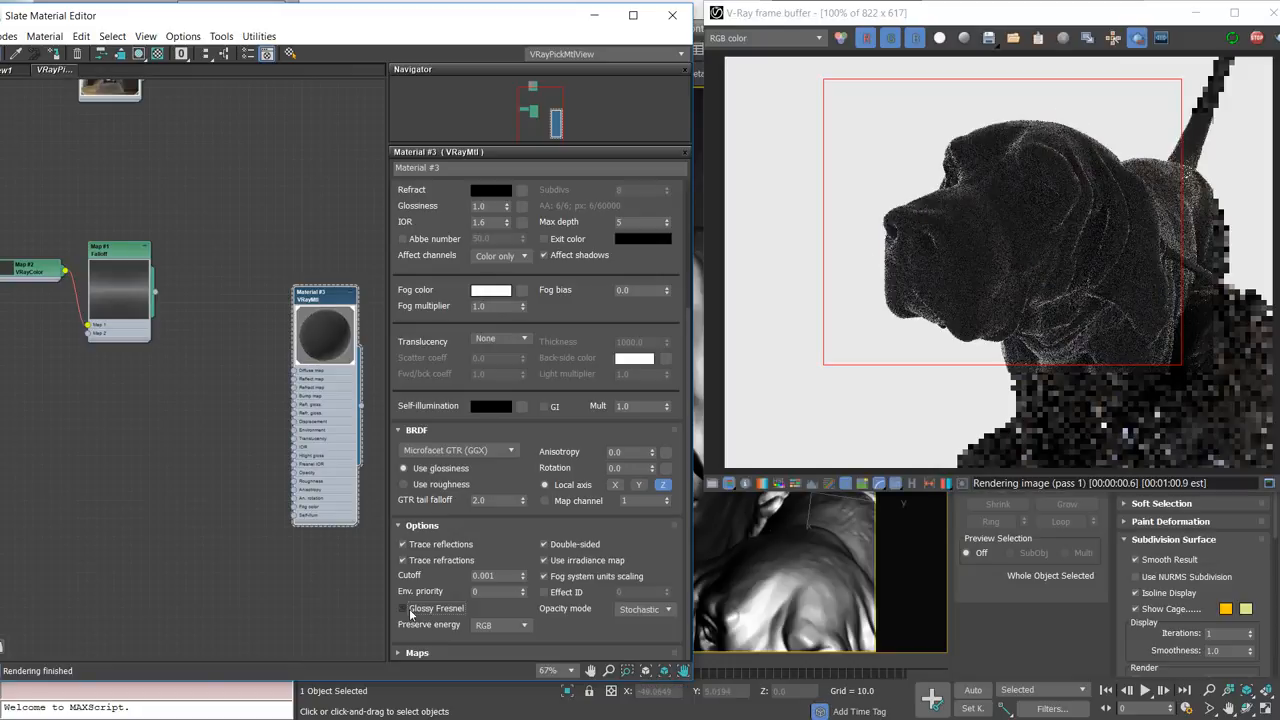
left_click(403, 608)
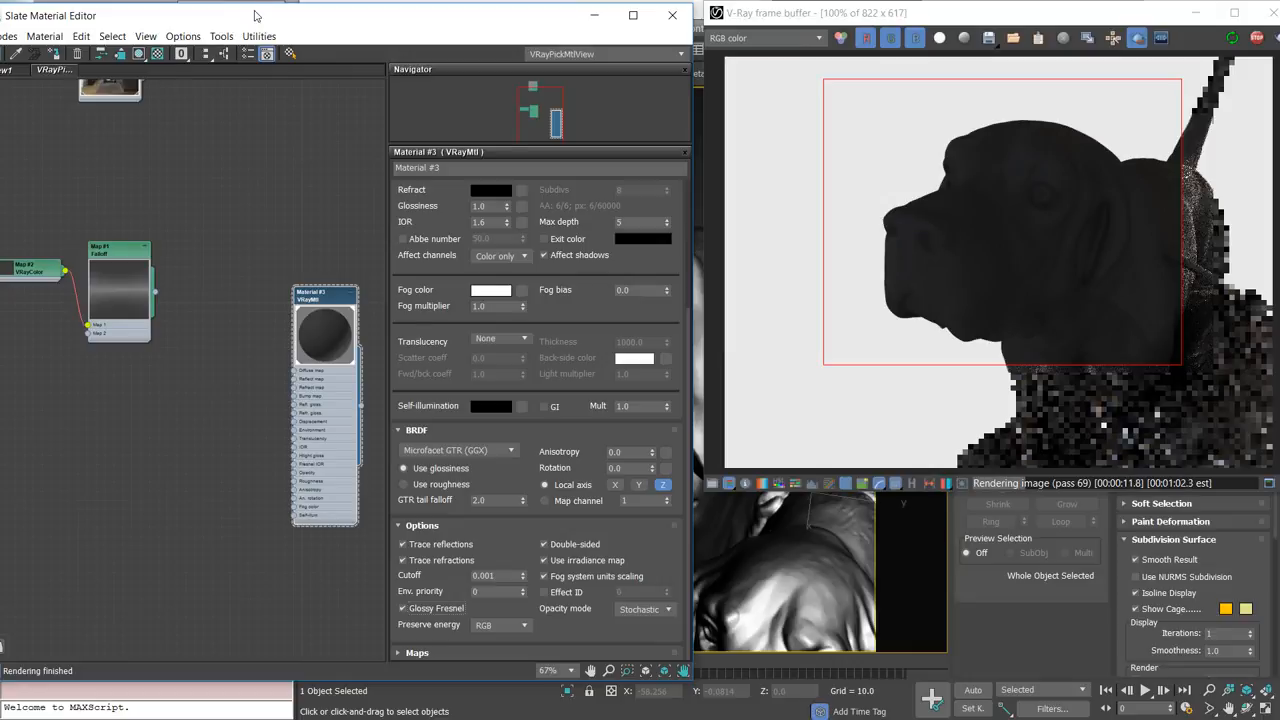
left_click_drag(254, 15, 274, 14)
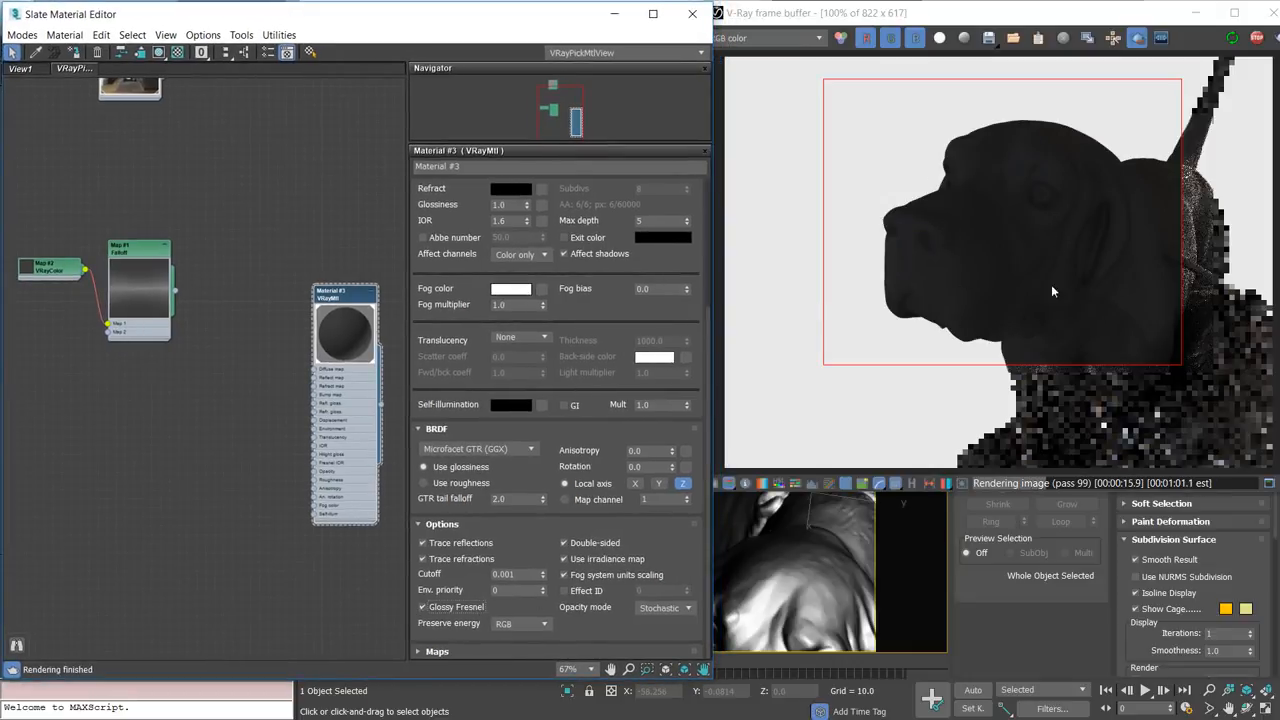
left_click(423, 607)
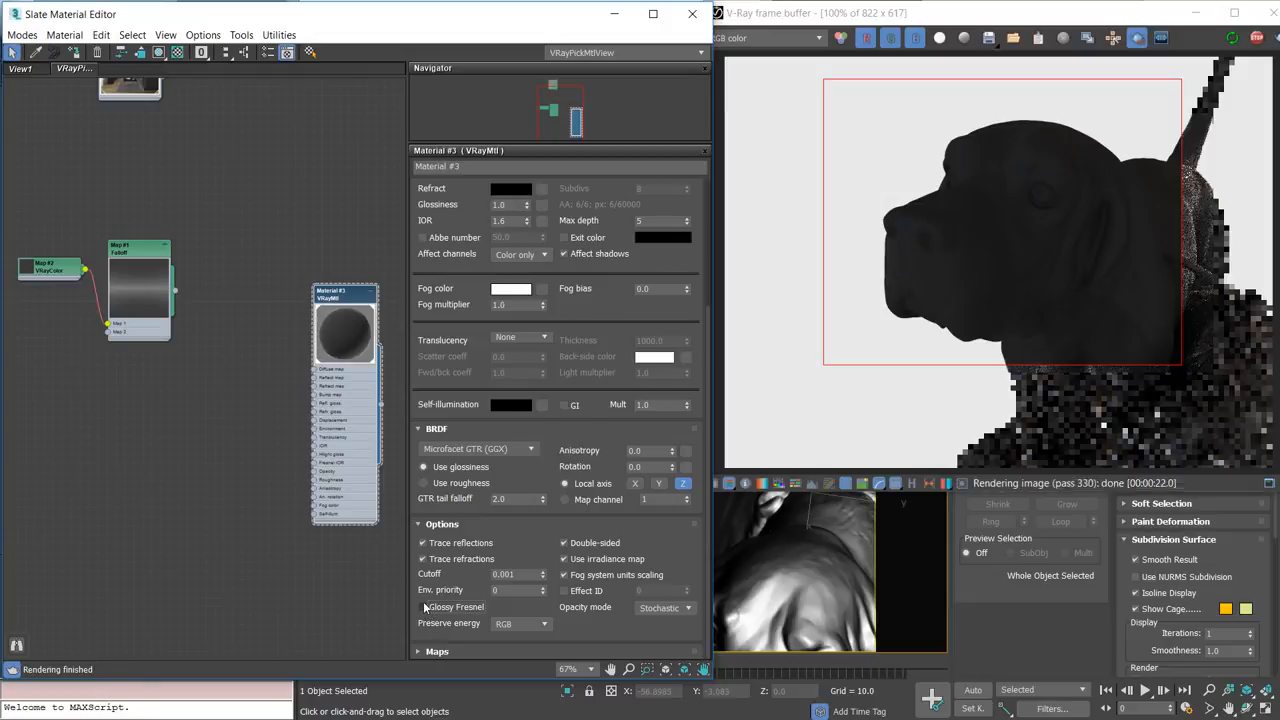
left_click(423, 607)
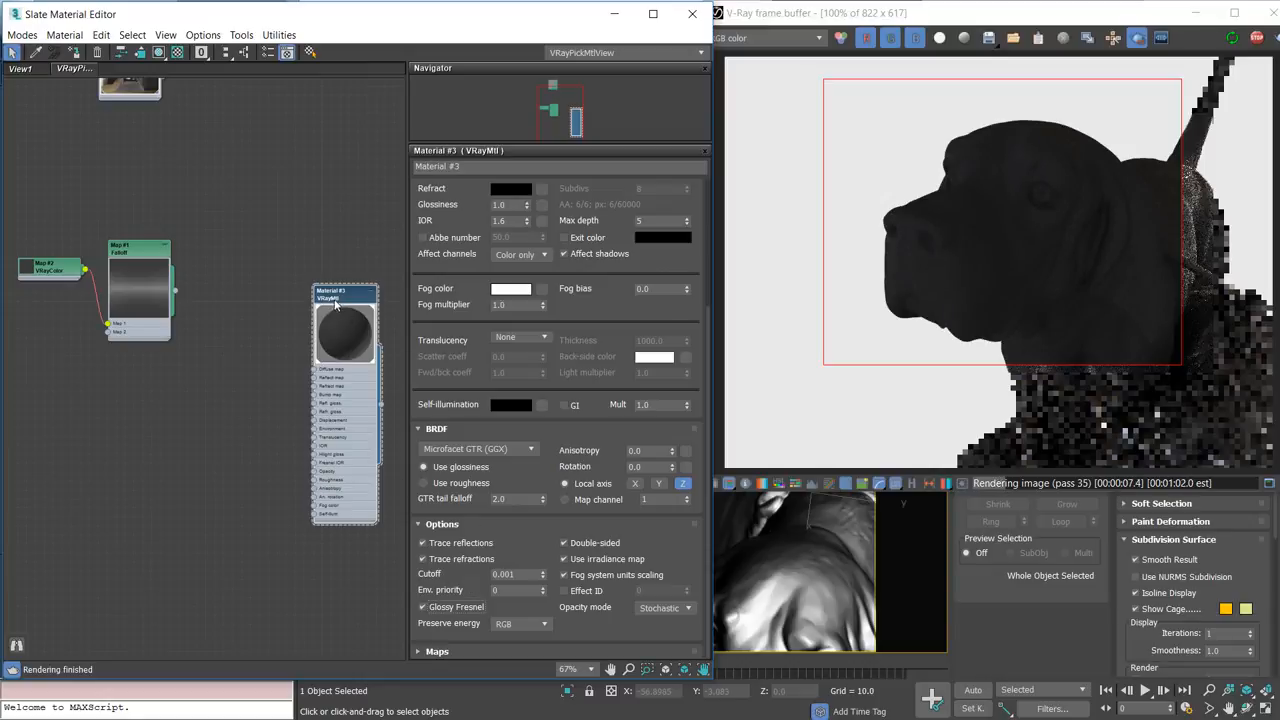
- Move the Material #3 node lower in the graph and set its IOR to 1.5 and reflection glossiness to 0.3
left_click_drag(338, 302, 355, 413)
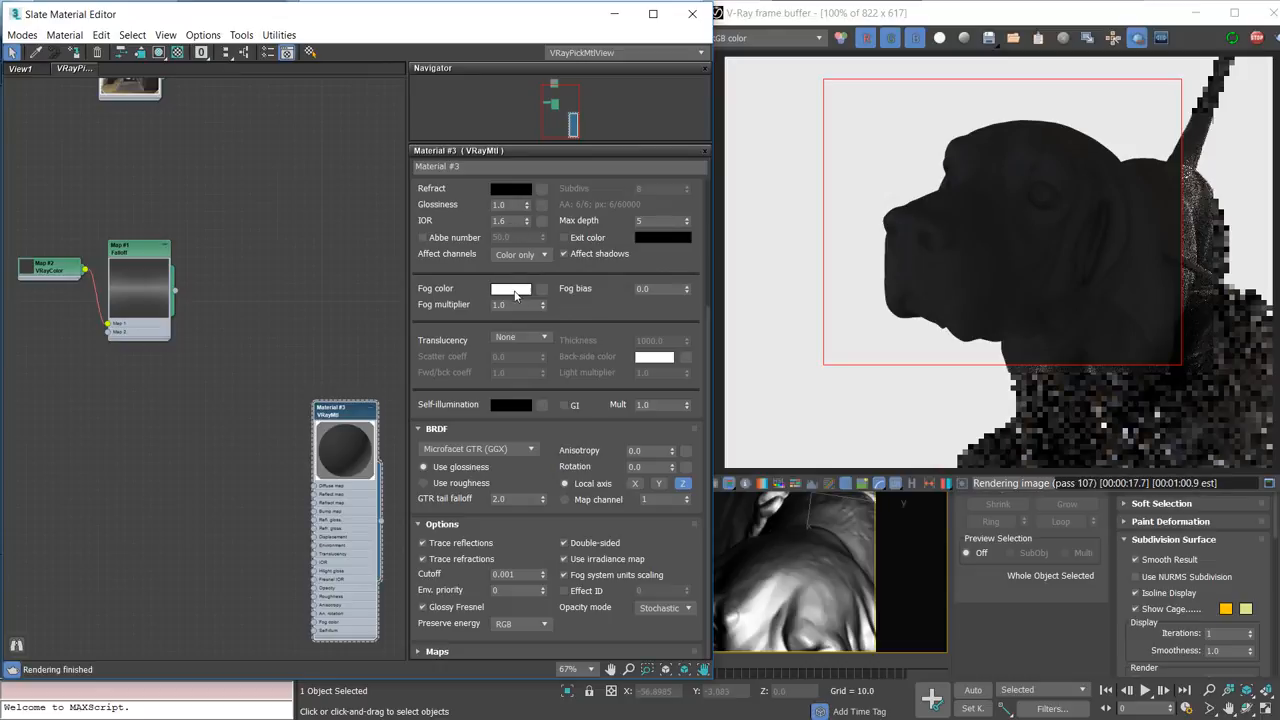
left_click_drag(510, 221, 463, 217)
type("1.5")
key("Return")
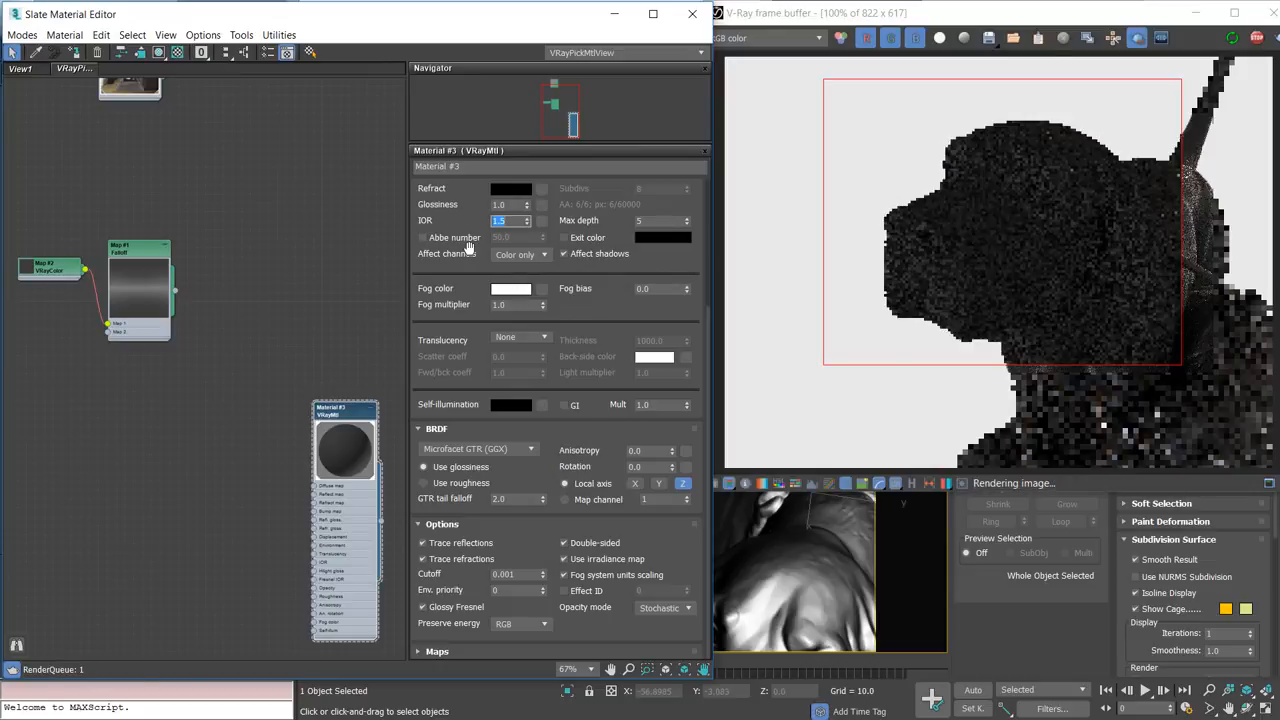
scroll(500, 265, "up", 4)
left_click_drag(516, 291, 436, 274)
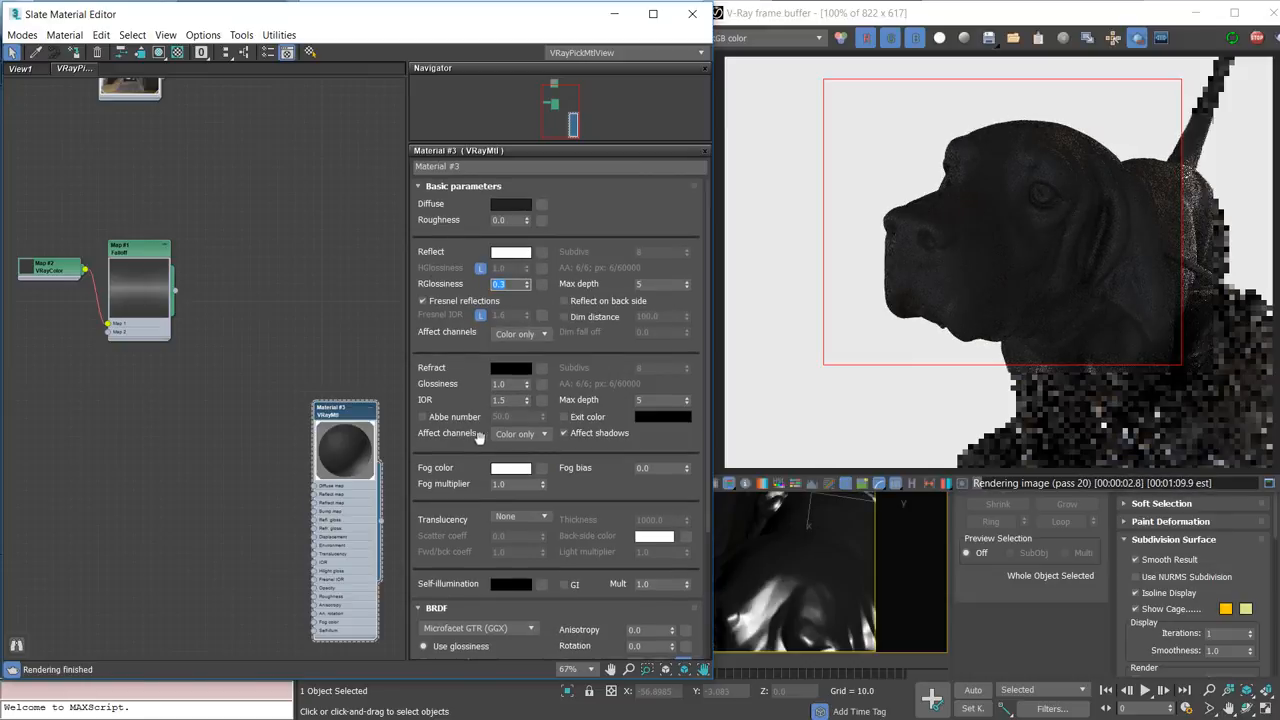
- Reposition the Material #3 node slightly and toggle its Glossy Fresnel option to compare the reflections
left_click_drag(343, 411, 358, 430)
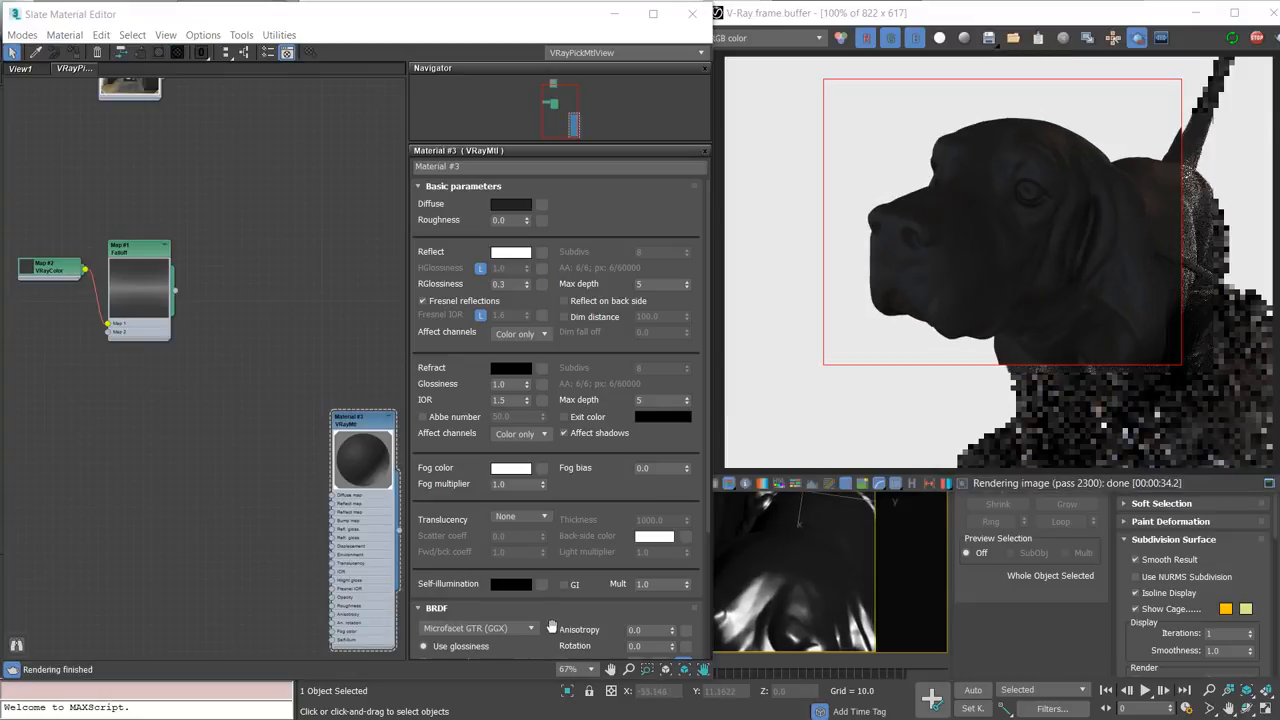
scroll(551, 626, "down", 3)
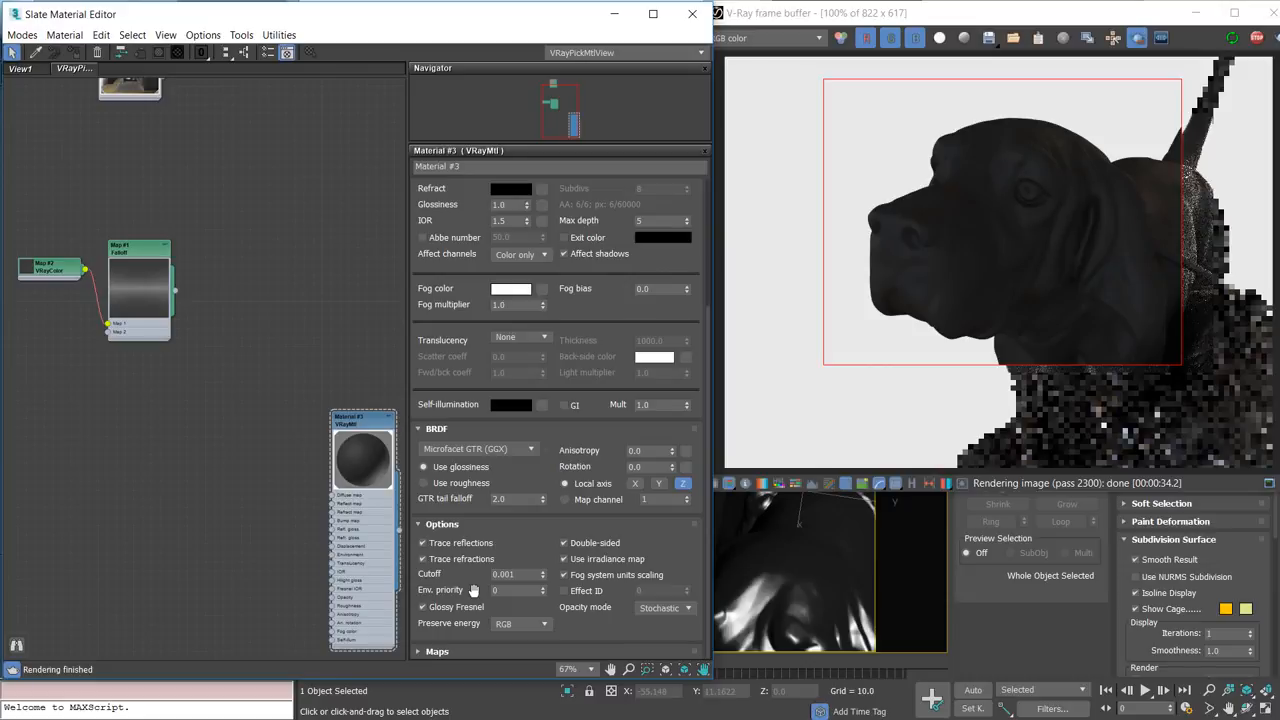
mouse_move(368, 432)
left_mouse_down()
mouse_move(320, 390)
mouse_move(357, 423)
left_mouse_up()
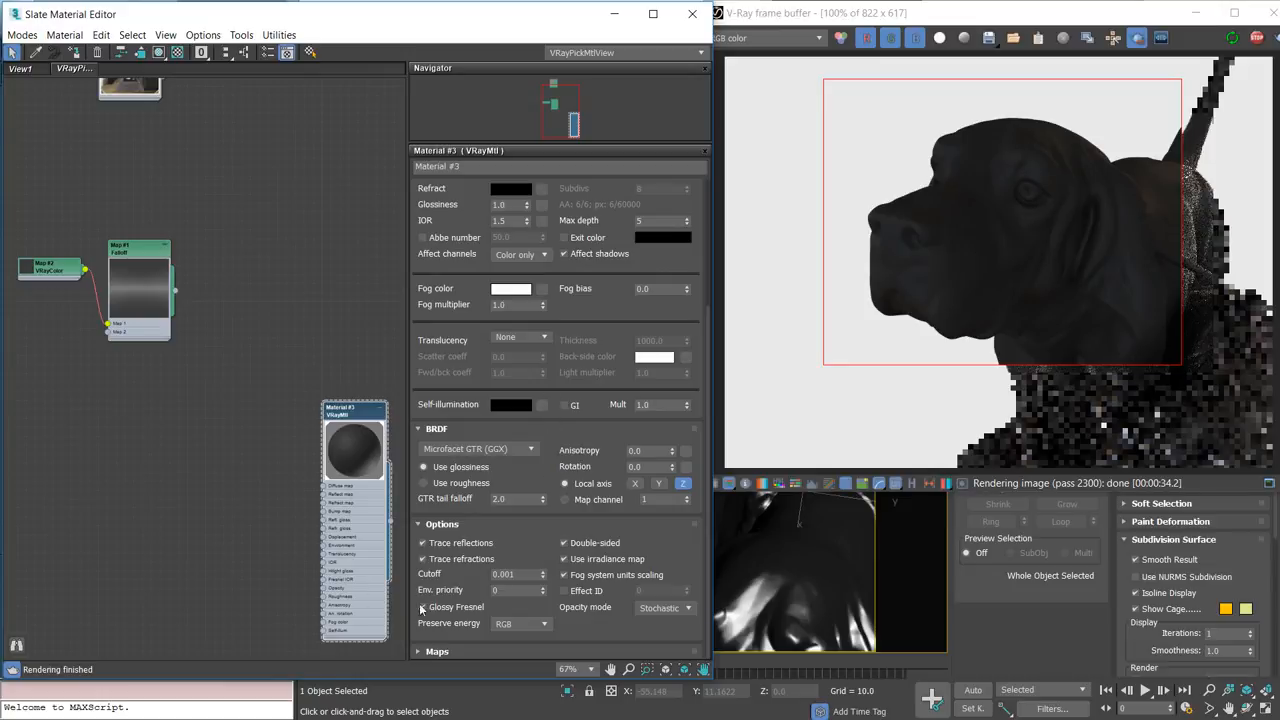
left_click(456, 608)
mouse_move(345, 409)
left_mouse_down()
mouse_move(281, 391)
mouse_move(360, 419)
mouse_move(349, 411)
left_mouse_up()
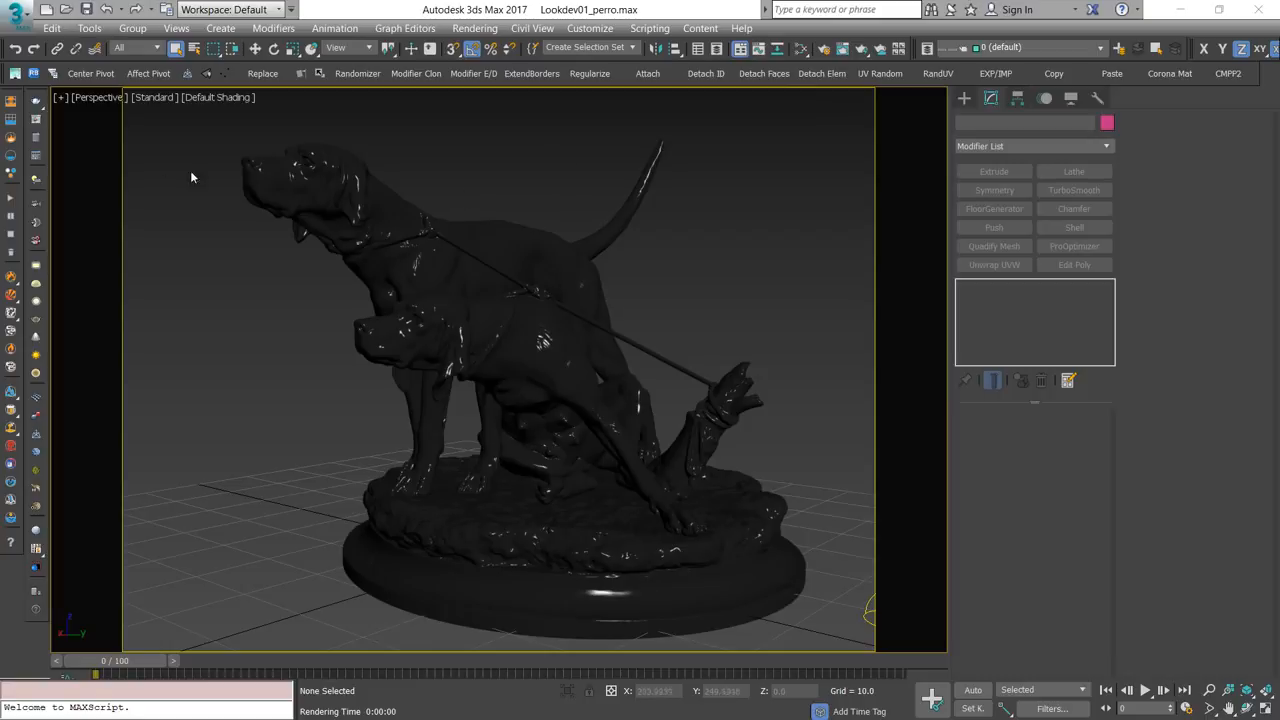
- In the V-Ray frame buffer render settings, enable V-Ray raw image file output and Resumable rendering
left_click(38, 142)
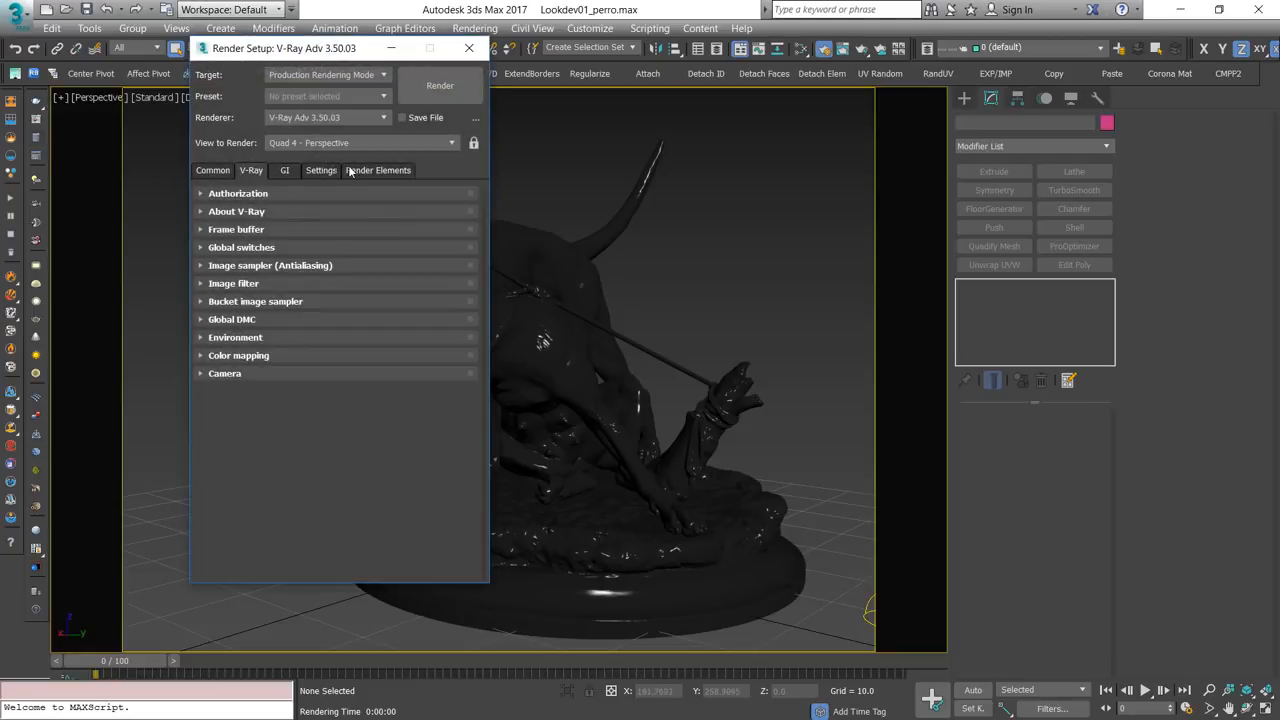
left_click_drag(312, 57, 250, 85)
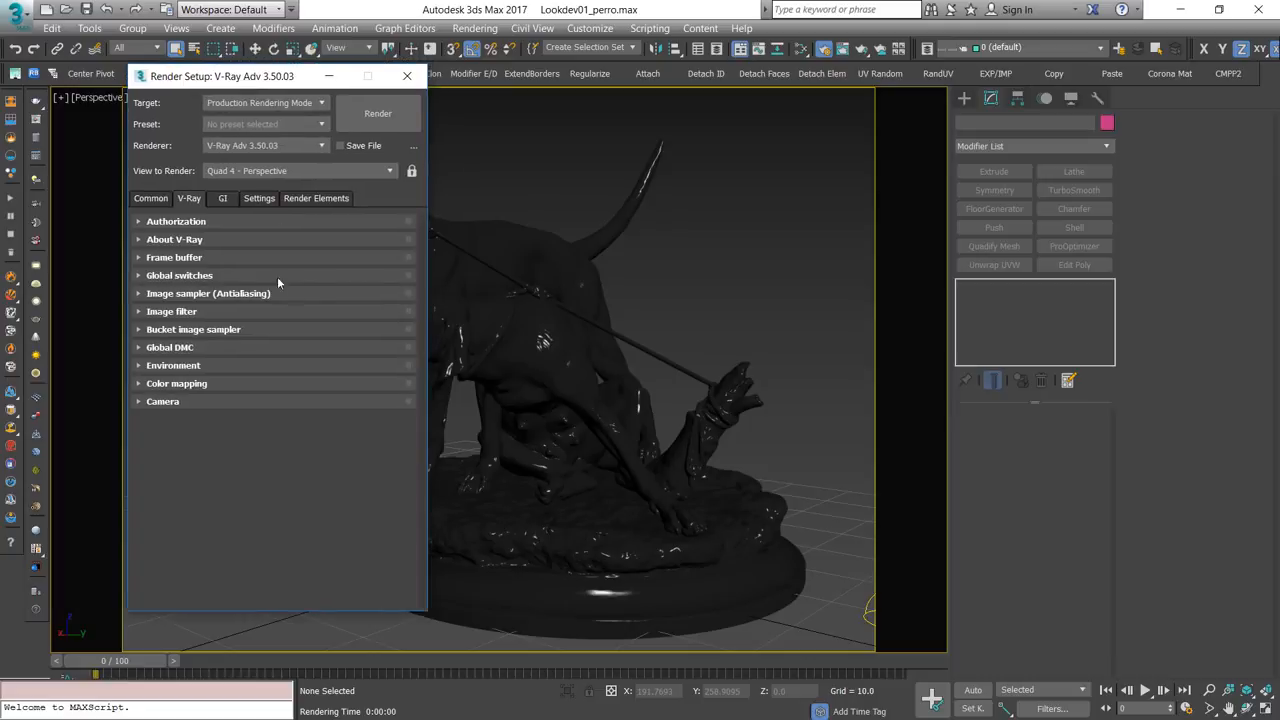
left_click(143, 258)
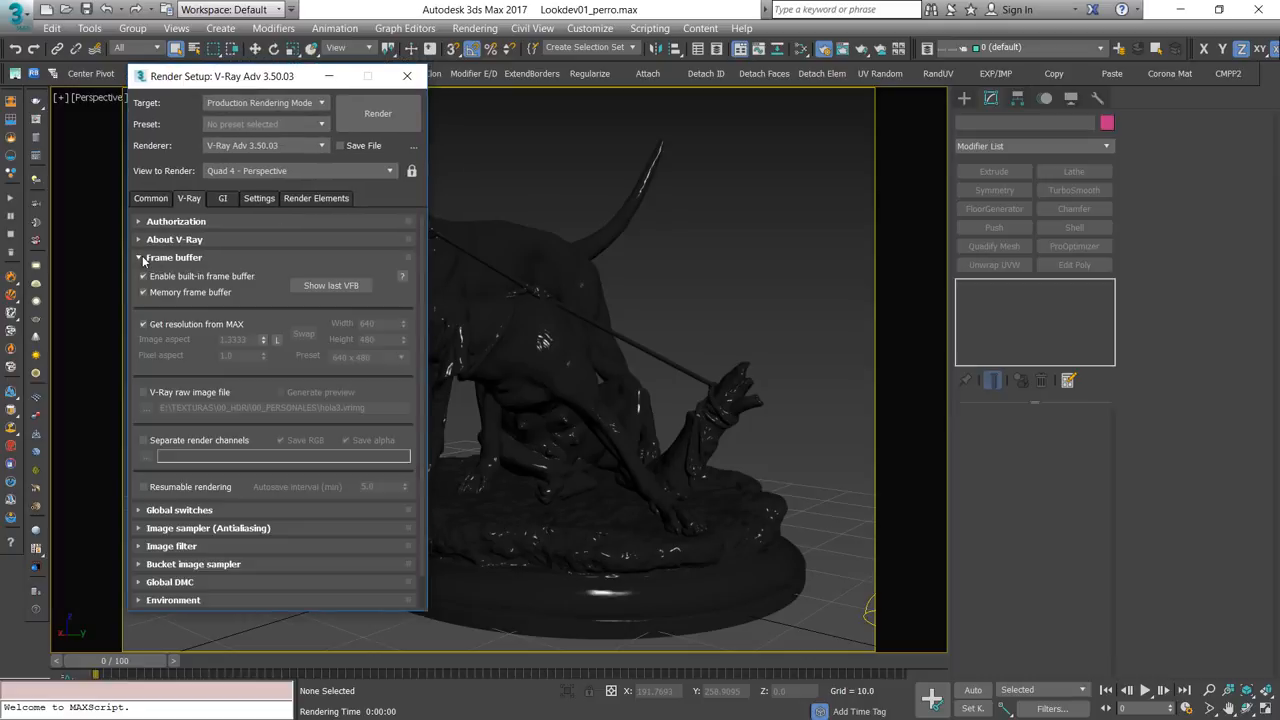
left_click(157, 393)
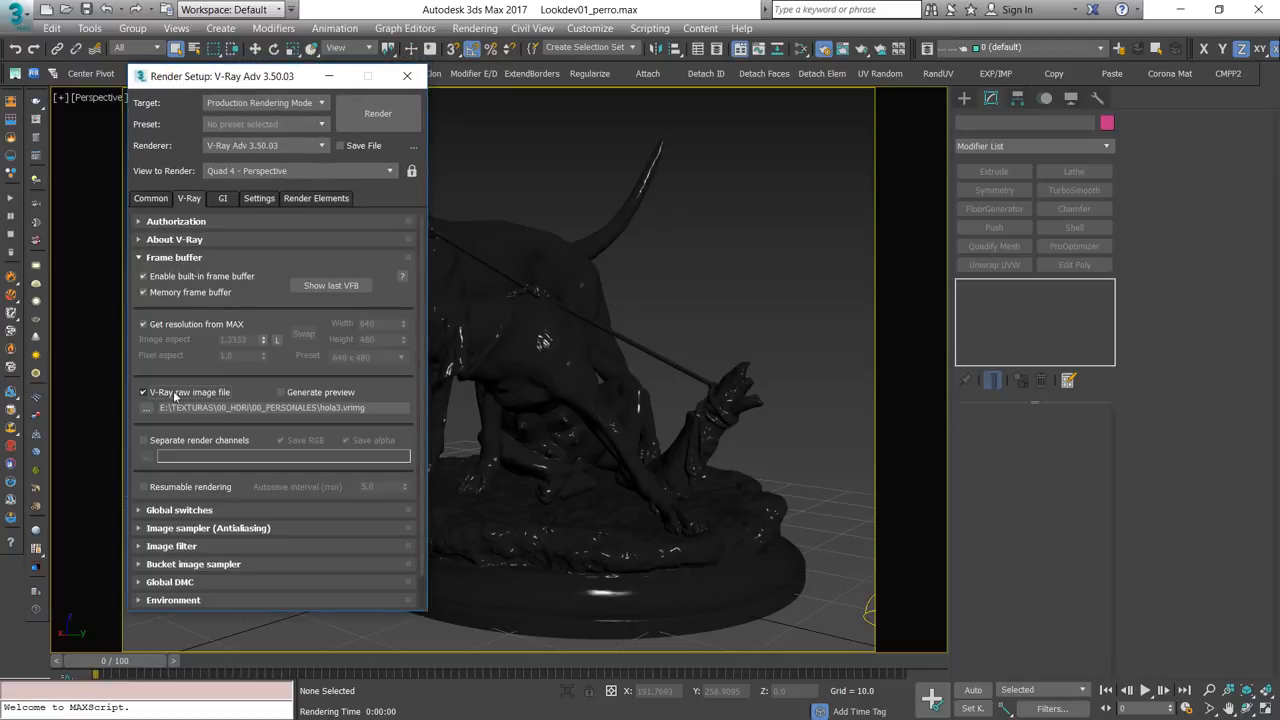
left_click(170, 487)
left_click(152, 257)
- Start a production render of the dog statue, stop it partway and resume it from the interrupted buckets
left_click(380, 114)
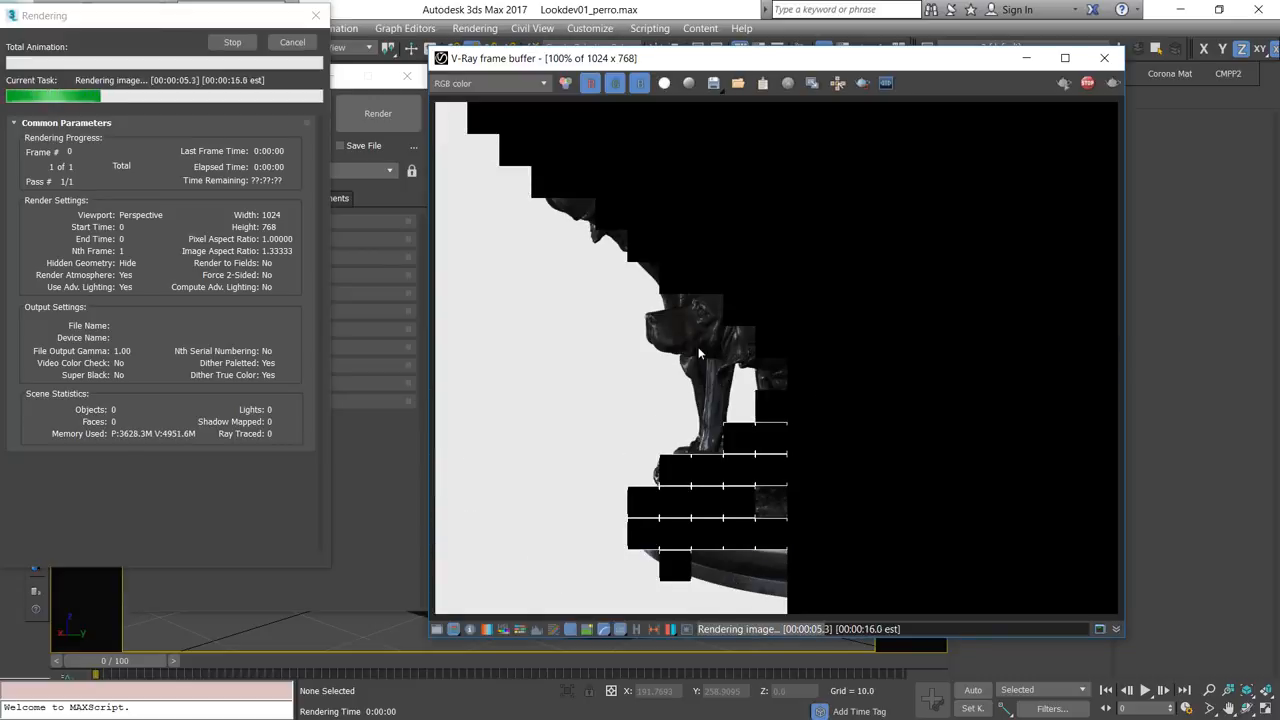
left_click(1091, 87)
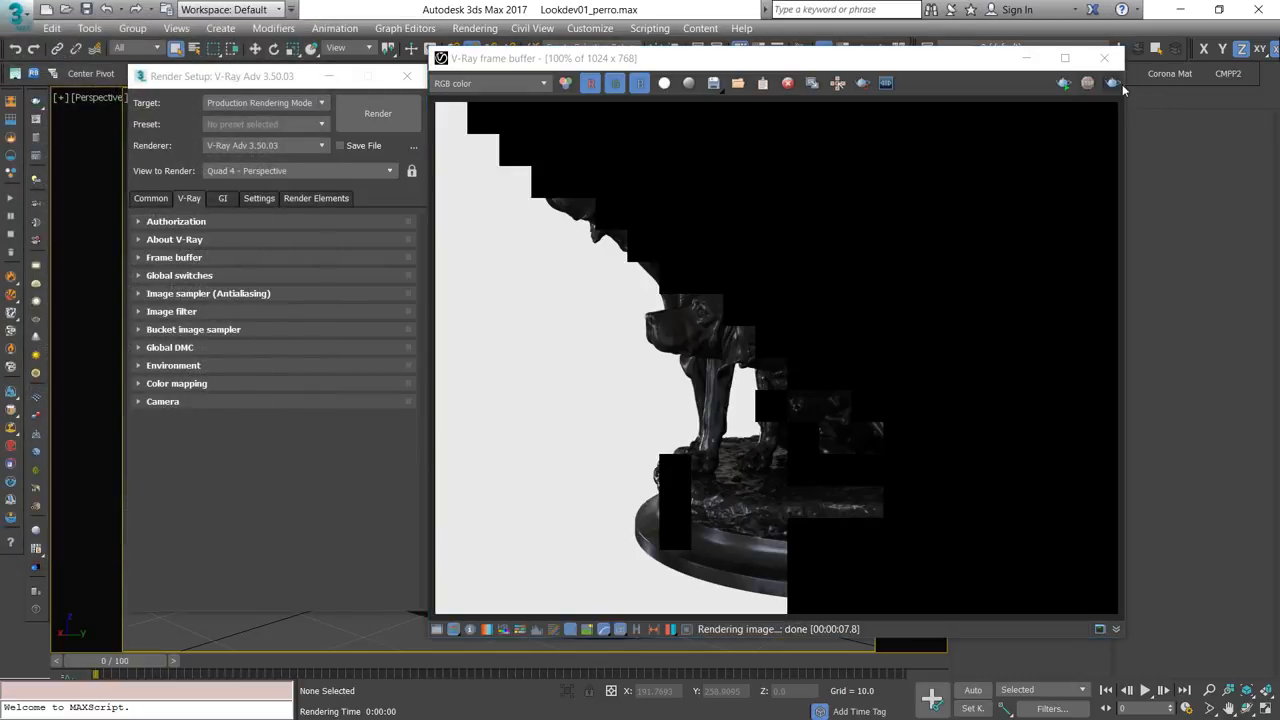
left_click(1113, 84)
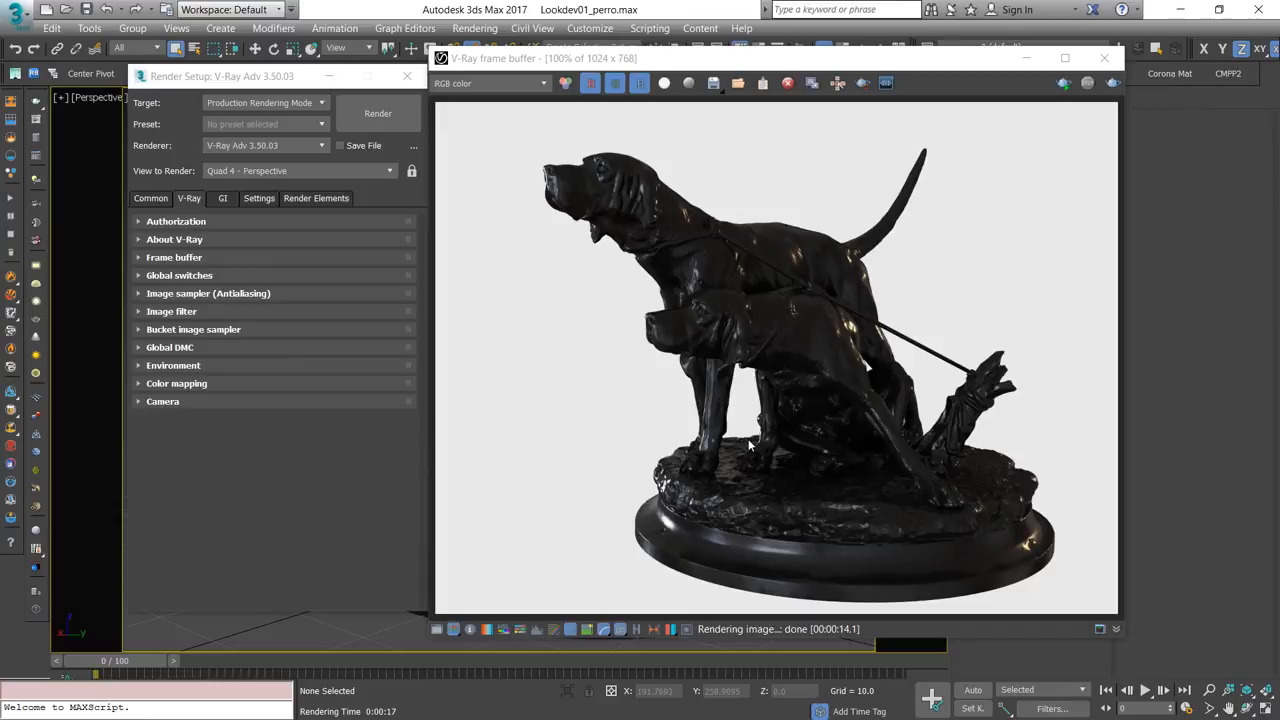
- Check the Common and V-Ray render settings, and close the frame buffer and Render Setup windows
left_click(151, 198)
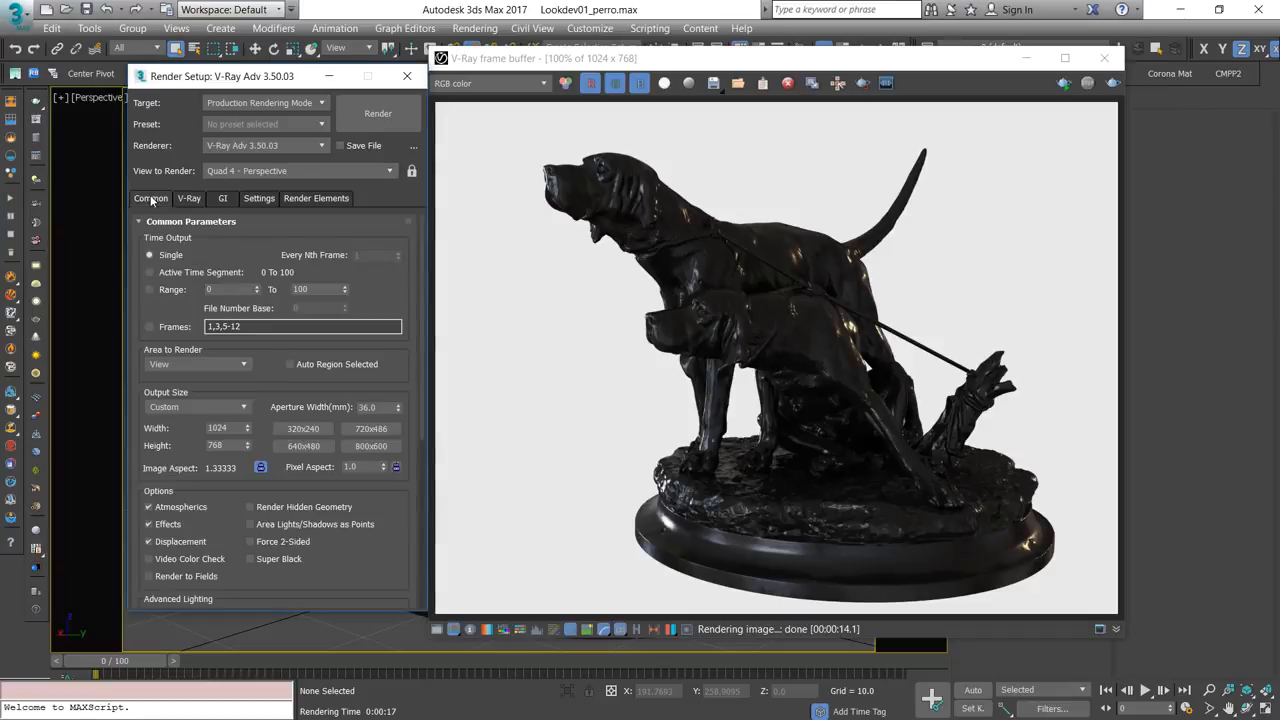
left_click(189, 200)
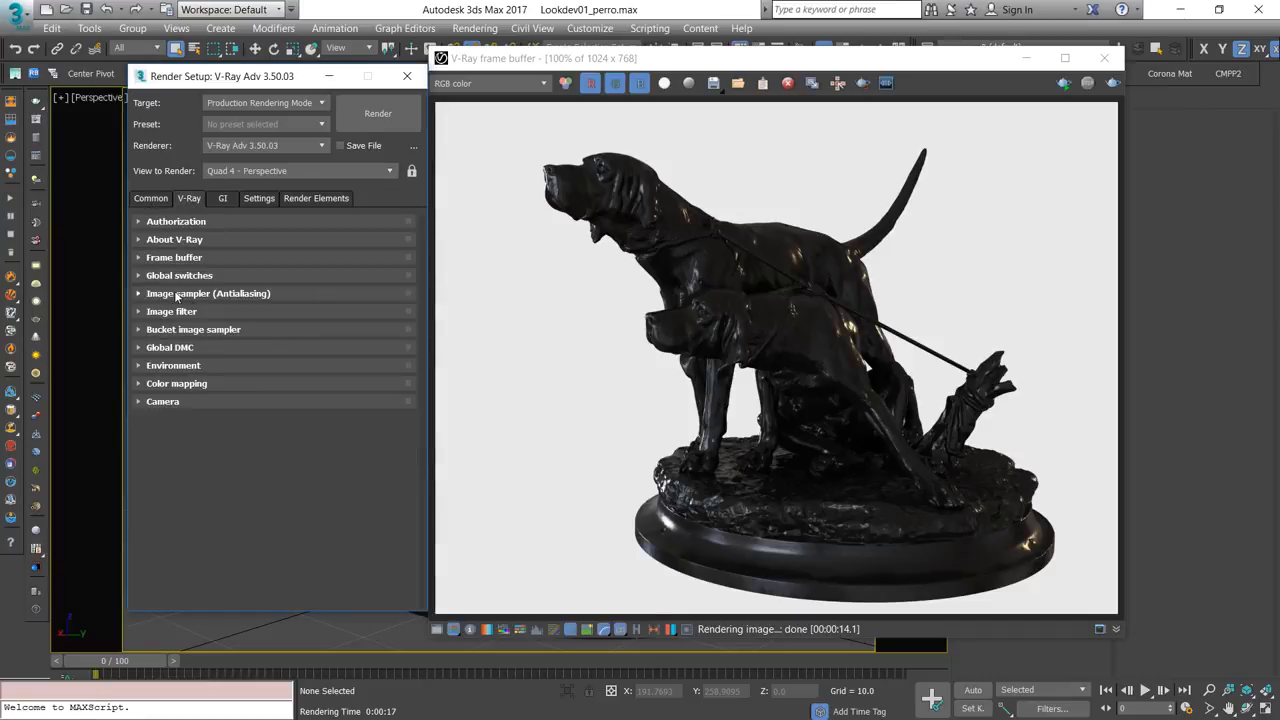
left_click(1098, 62)
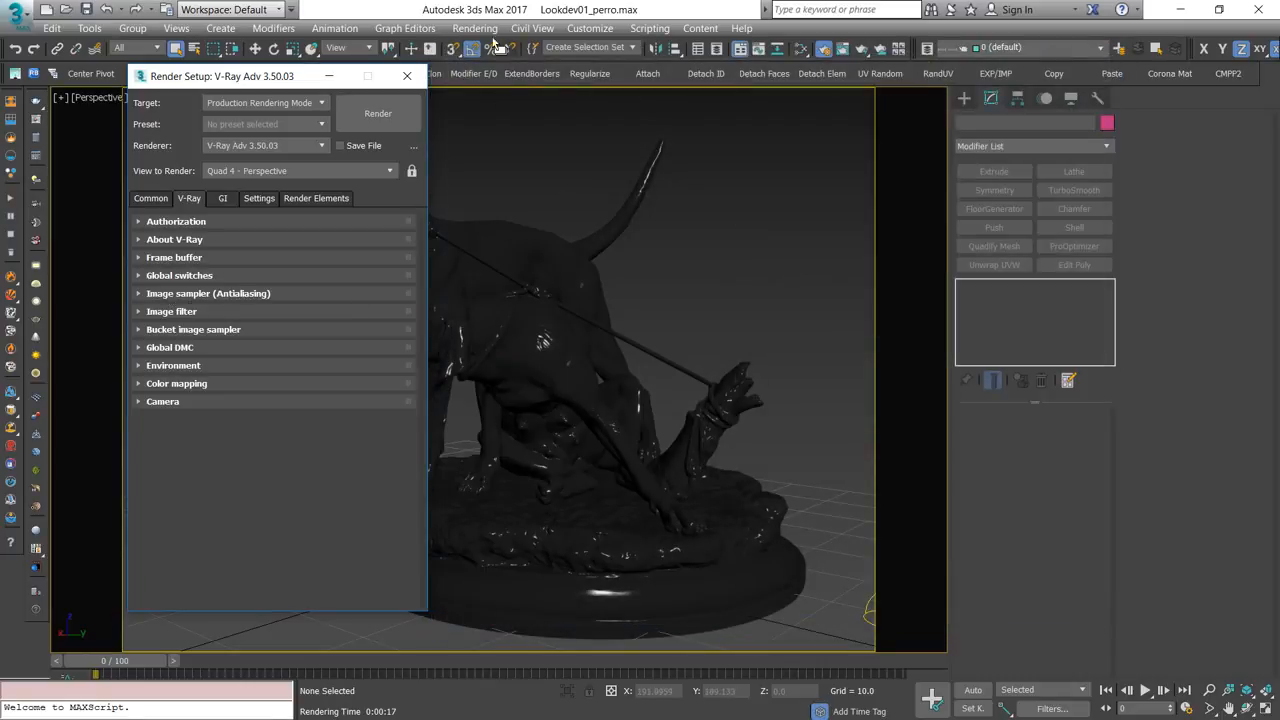
left_click(407, 76)
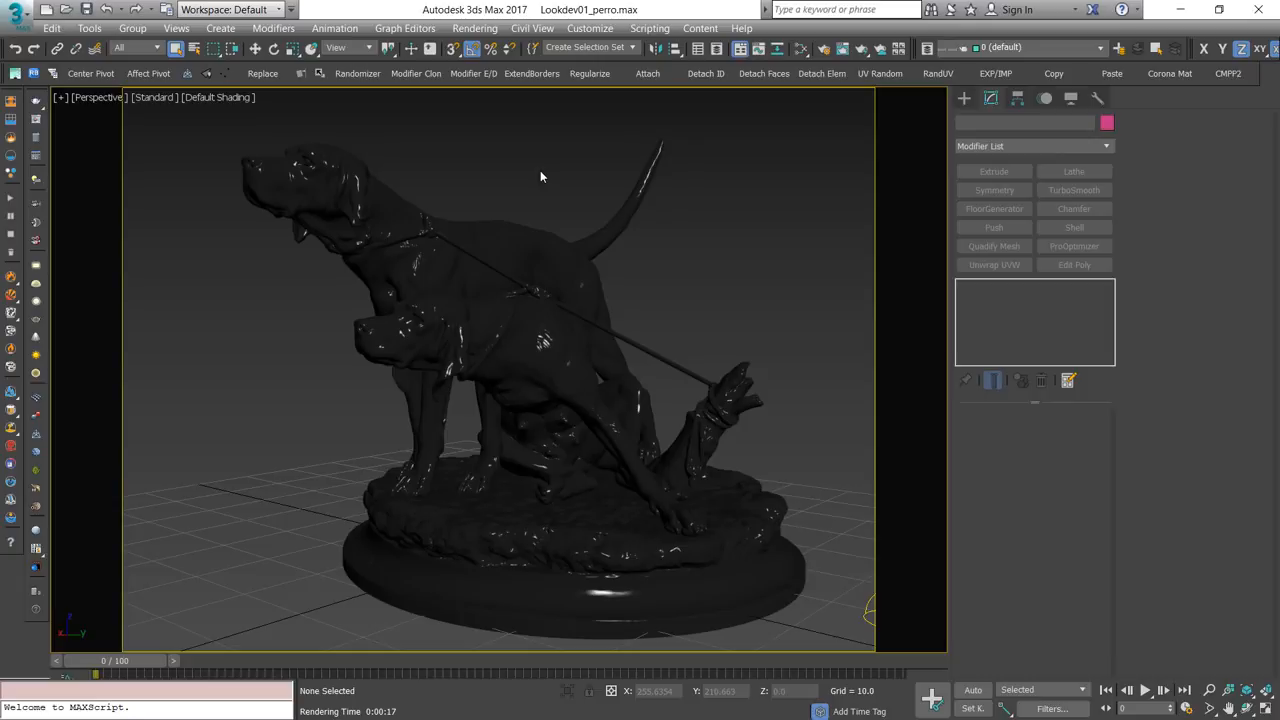
left_click(466, 240)
left_click(489, 187)
left_click(489, 240)
left_click(763, 231)
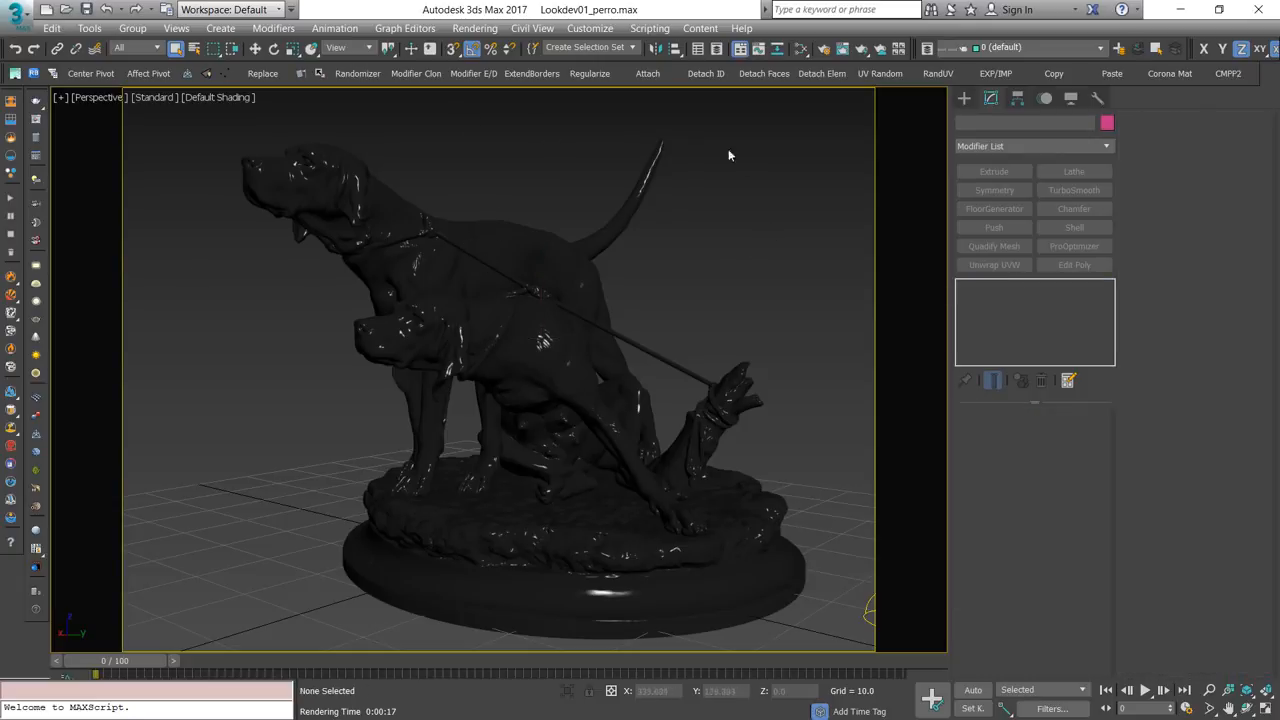
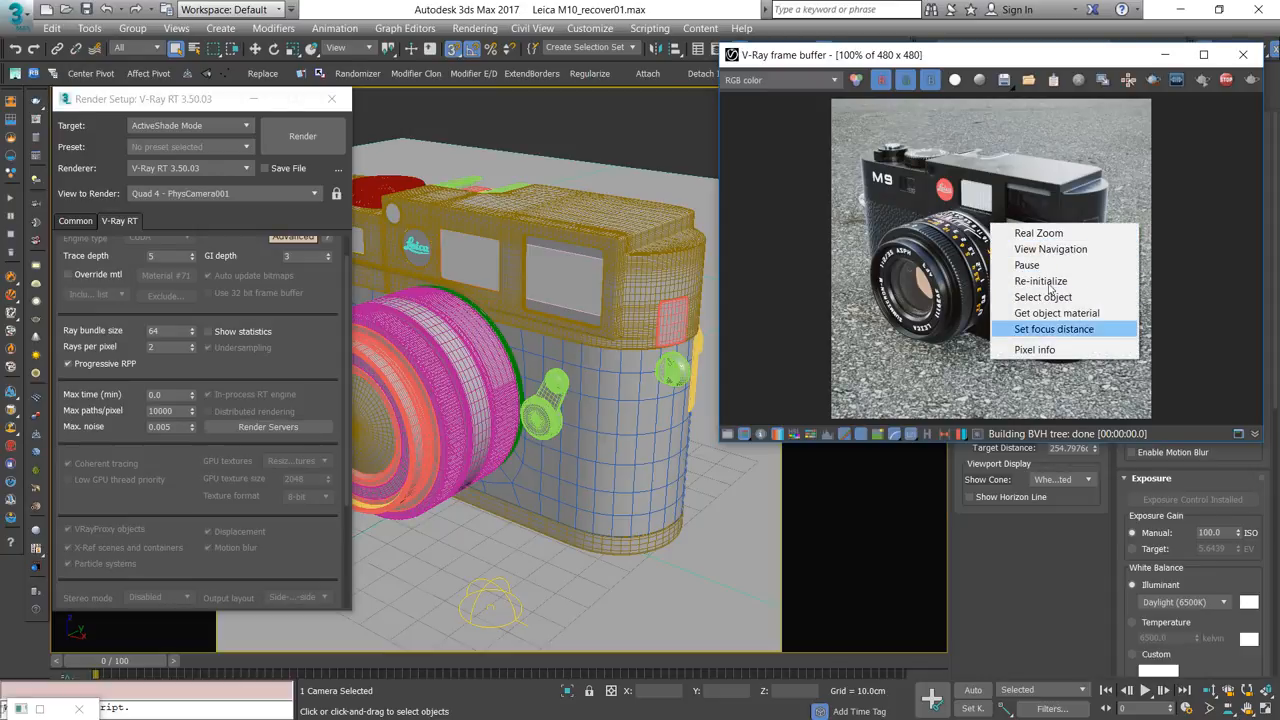
- Examine the interactive render commands in the frame buffer and the V-Ray RT settings, and close Render Setup
right_click(952, 216)
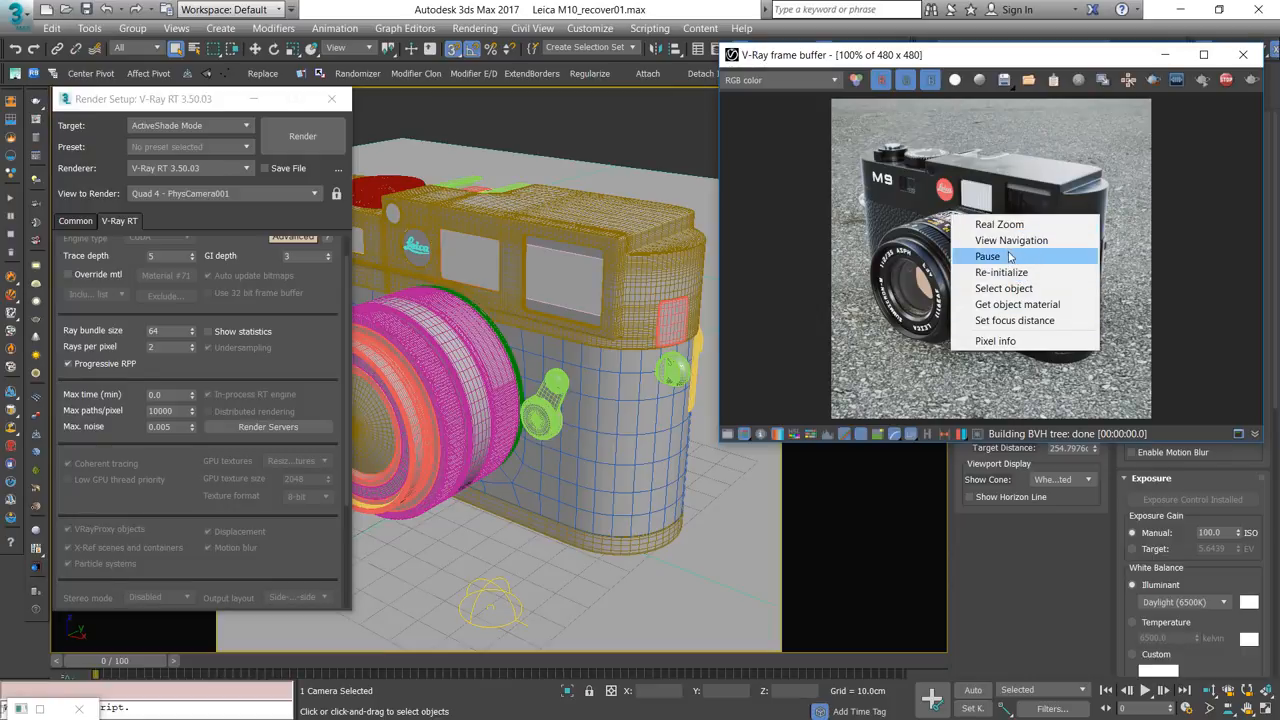
left_click(916, 109)
left_click_drag(302, 348, 300, 390)
left_click_drag(235, 550, 303, 434)
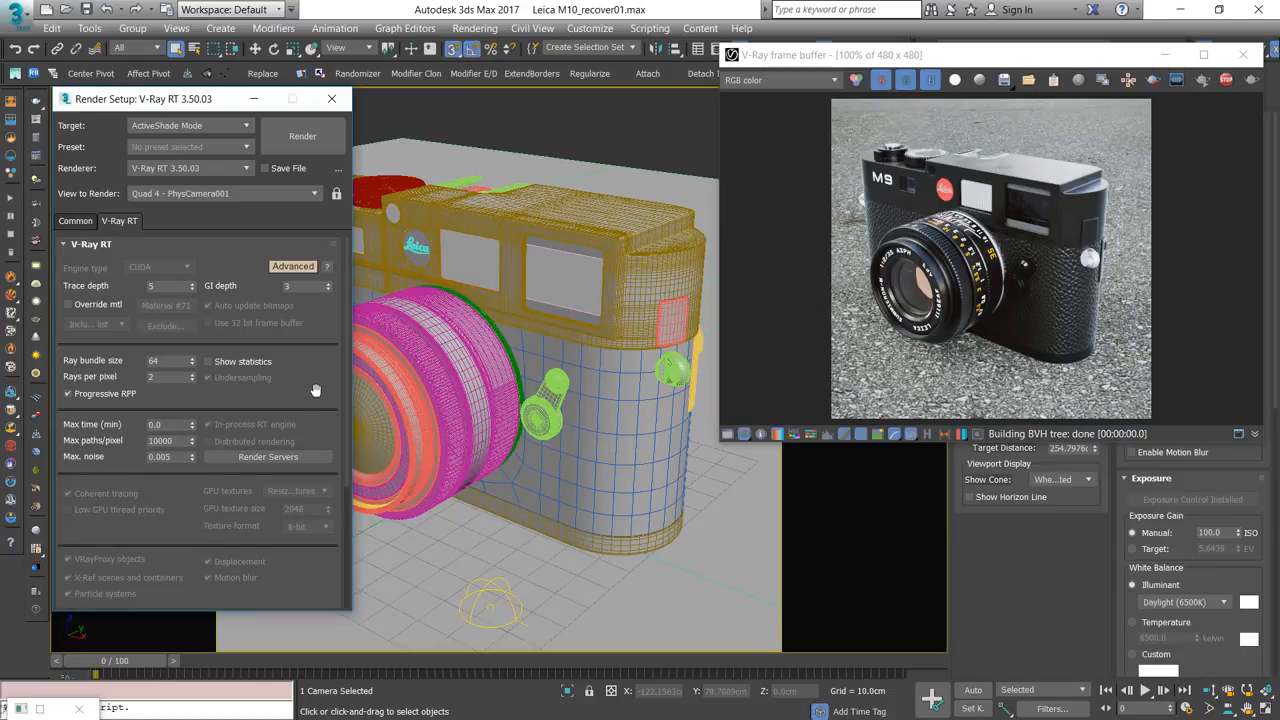
left_click_drag(326, 403, 333, 248)
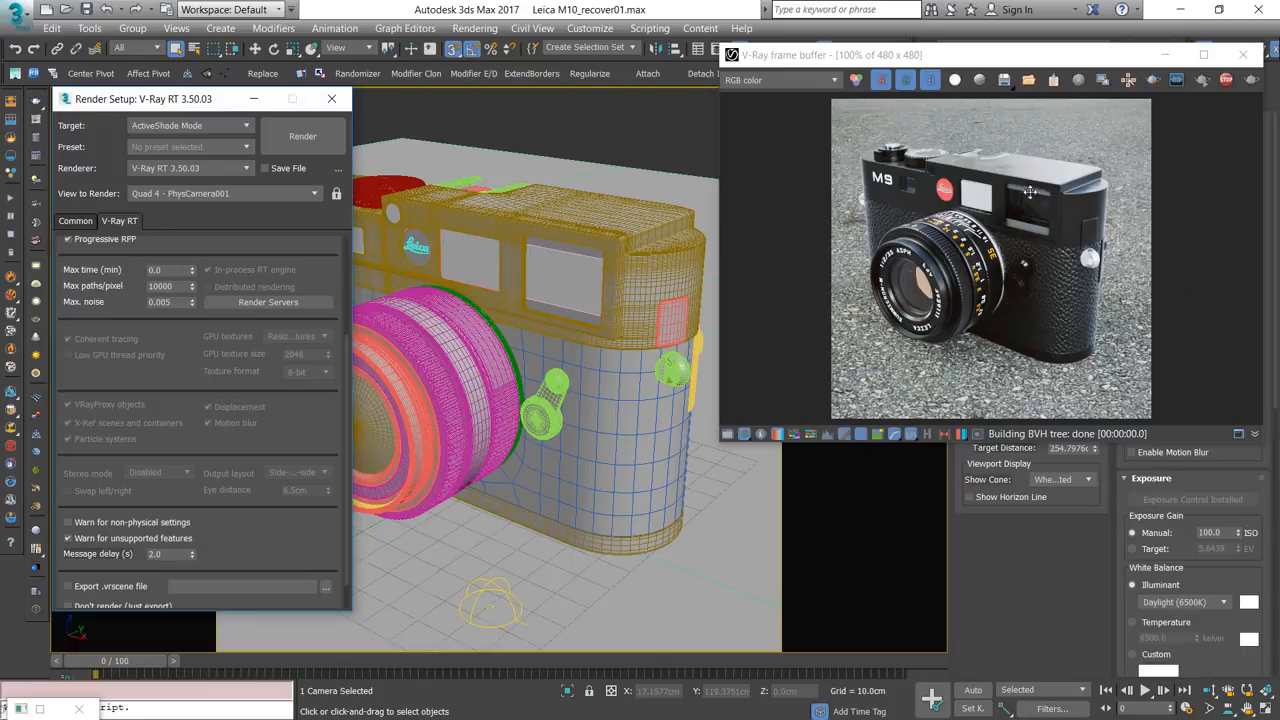
mouse_move(189, 378)
left_mouse_down()
mouse_move(198, 265)
mouse_move(179, 497)
left_mouse_up()
left_click_drag(312, 392, 311, 483)
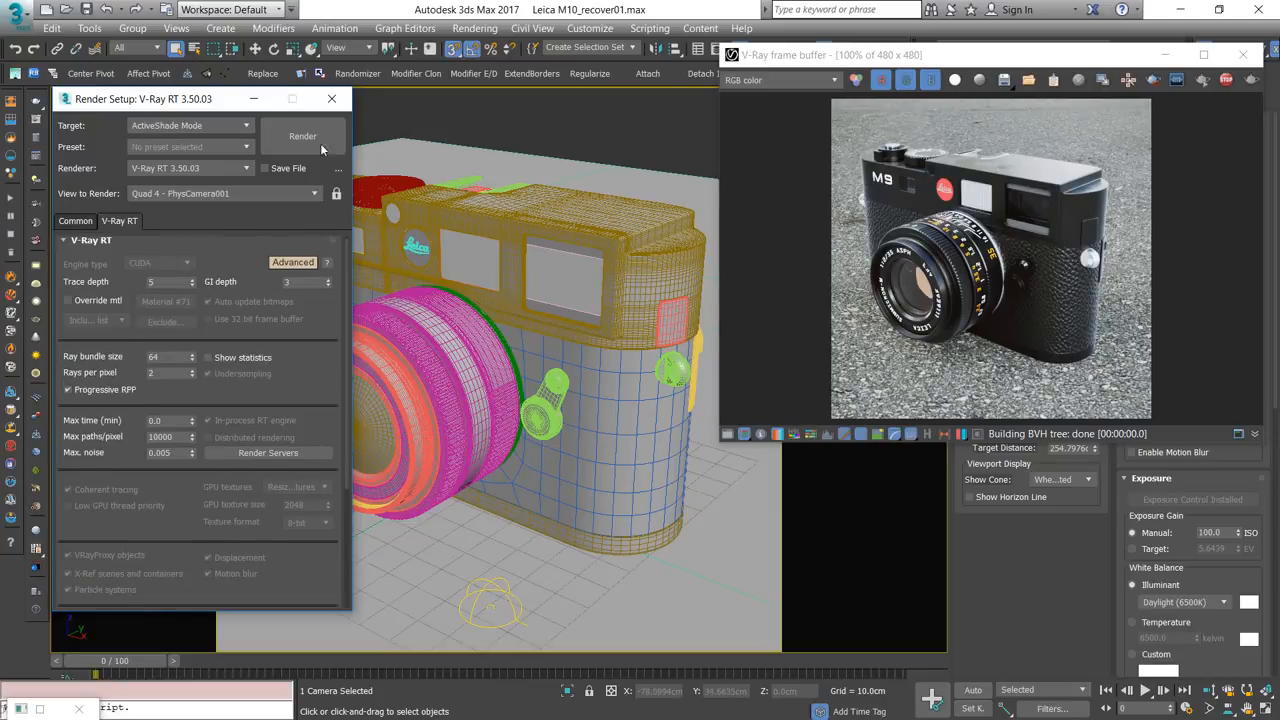
left_click(331, 98)
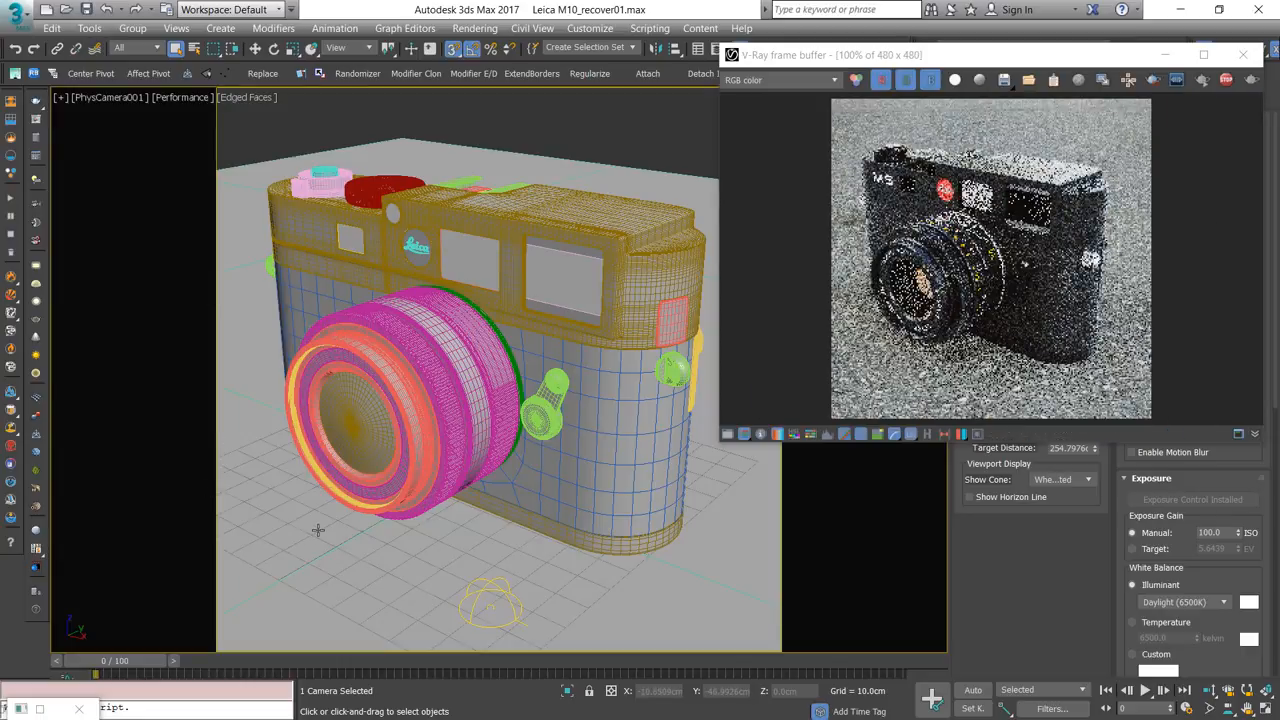
- Select the ground plane, check the matte settings in its V-Ray object properties and close the dialog
left_click(319, 531)
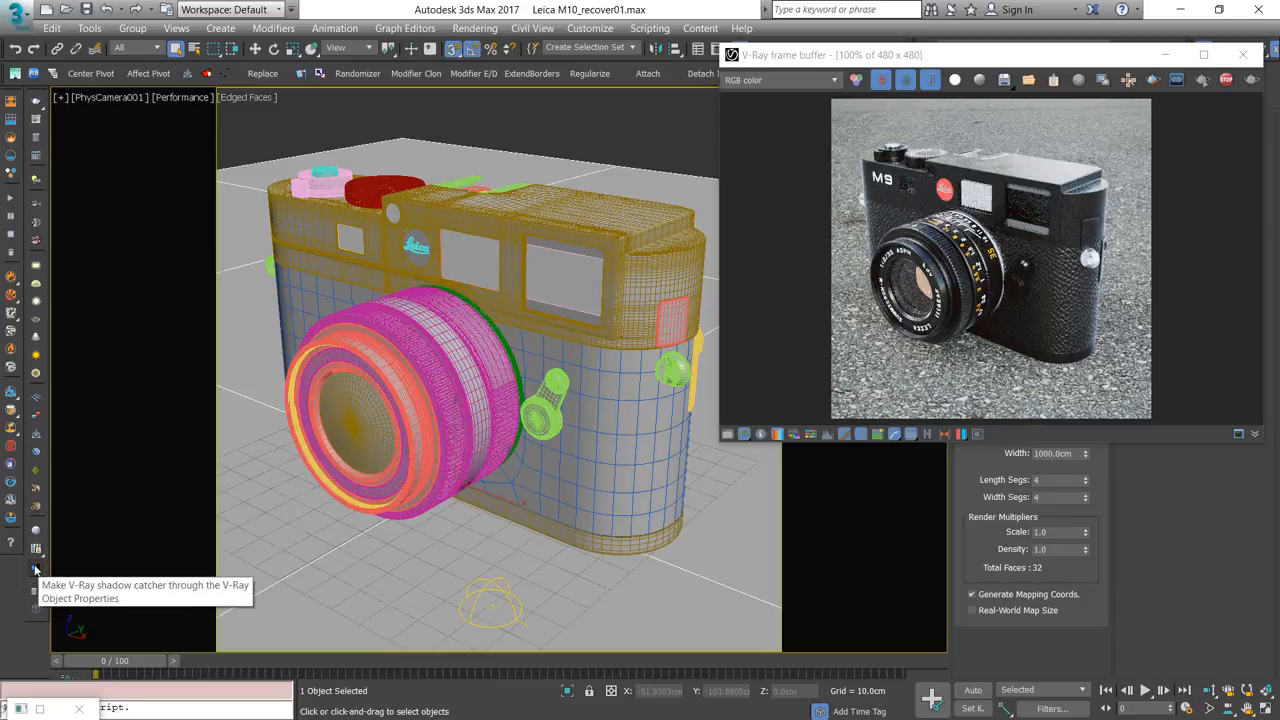
right_click(299, 530)
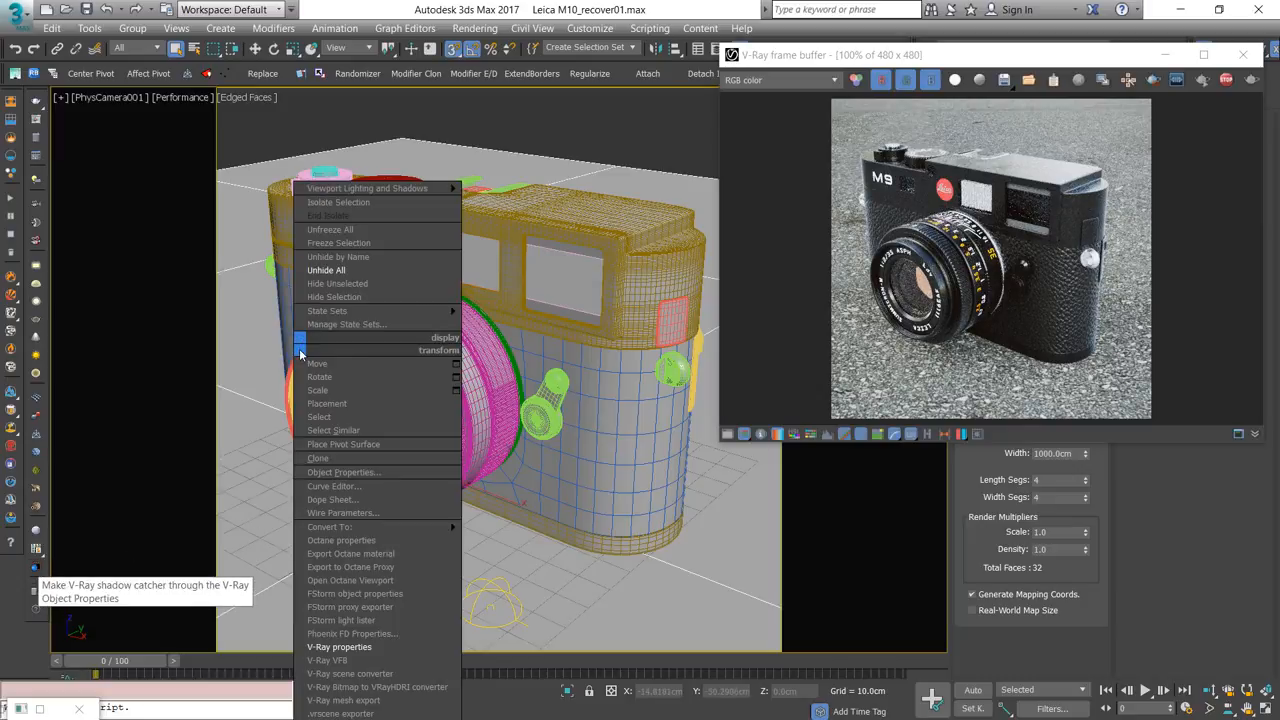
left_click(362, 656)
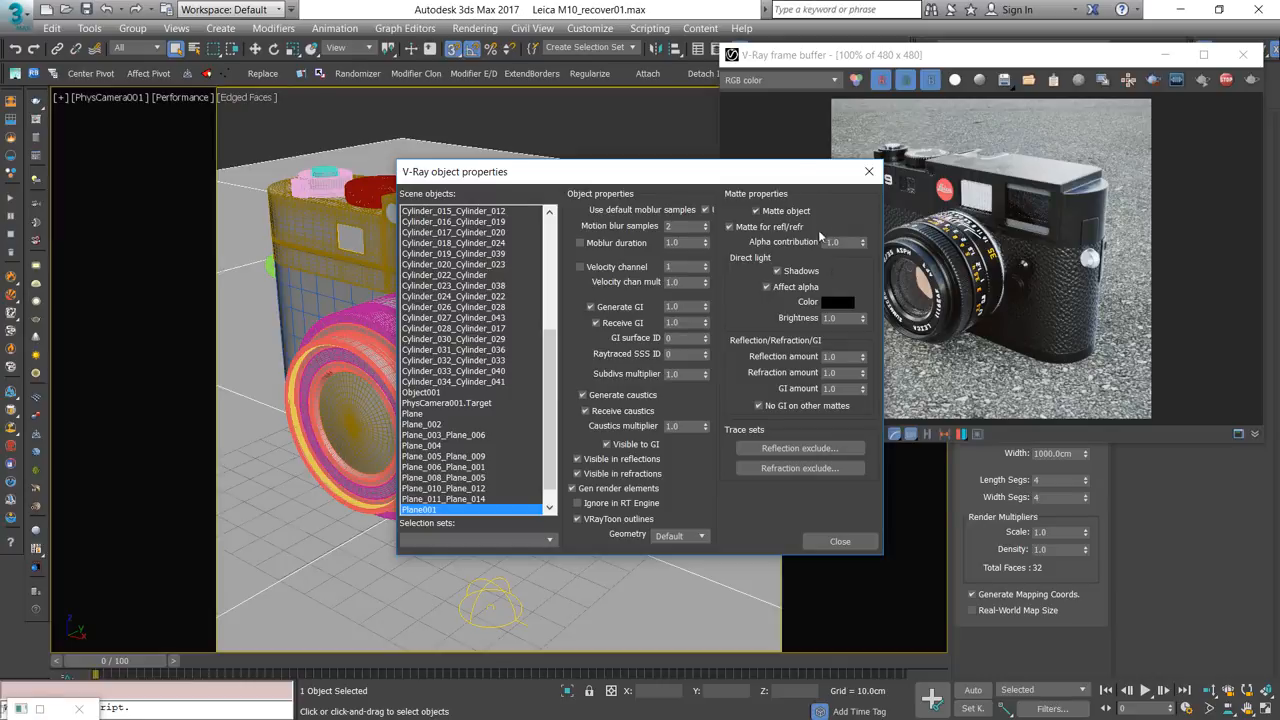
left_click(868, 171)
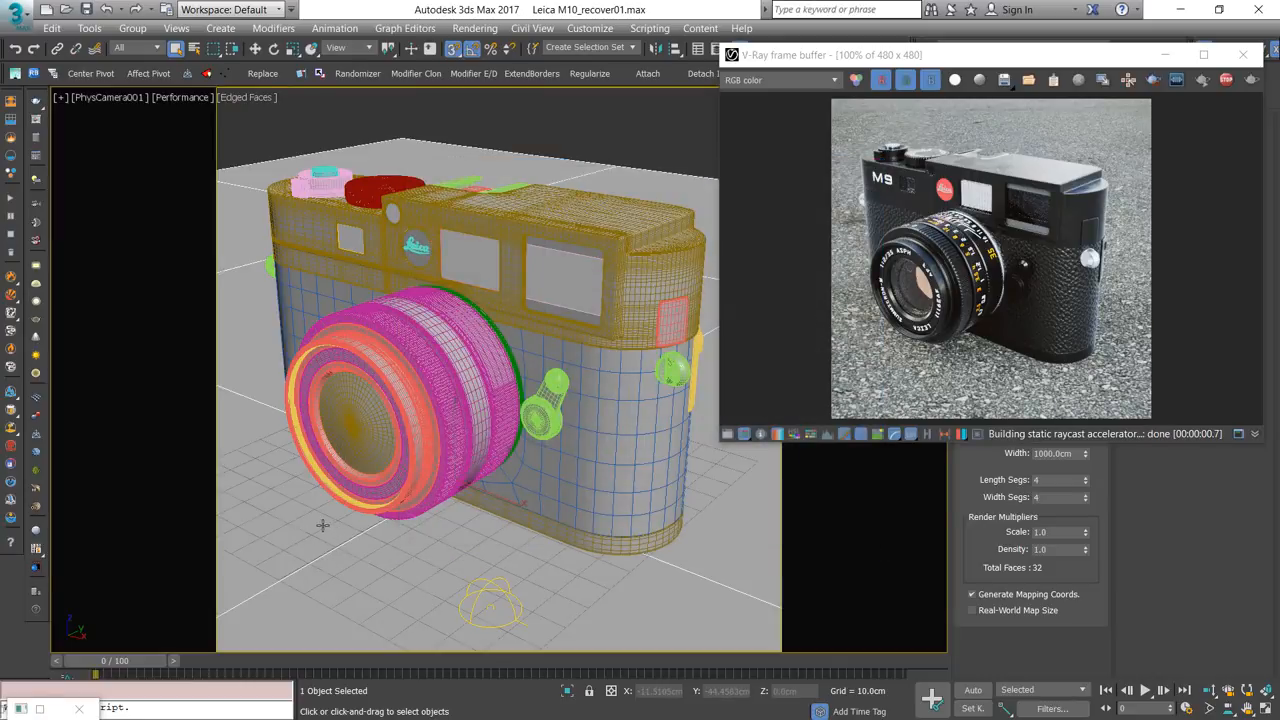
- Inspect the ground projection settings of the VRayHDRI Map #1 in the material editor and close the editor
key("m")
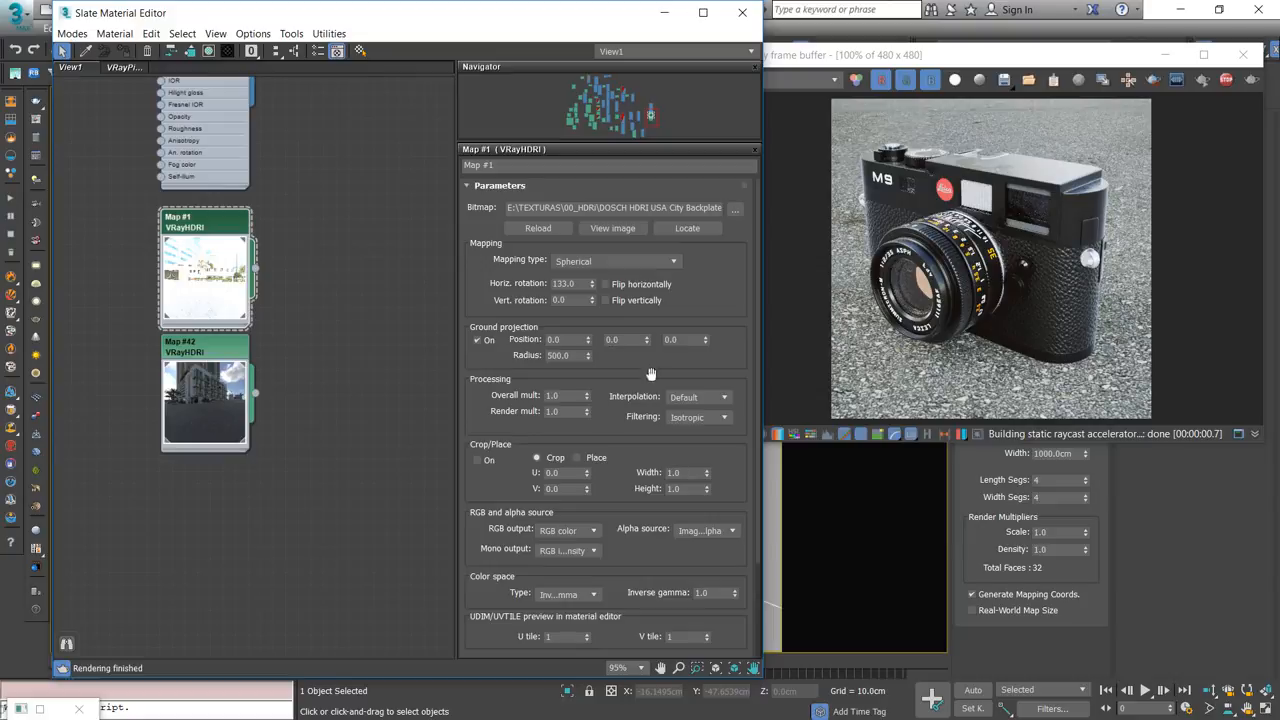
left_click_drag(576, 354, 514, 355)
left_click(995, 308)
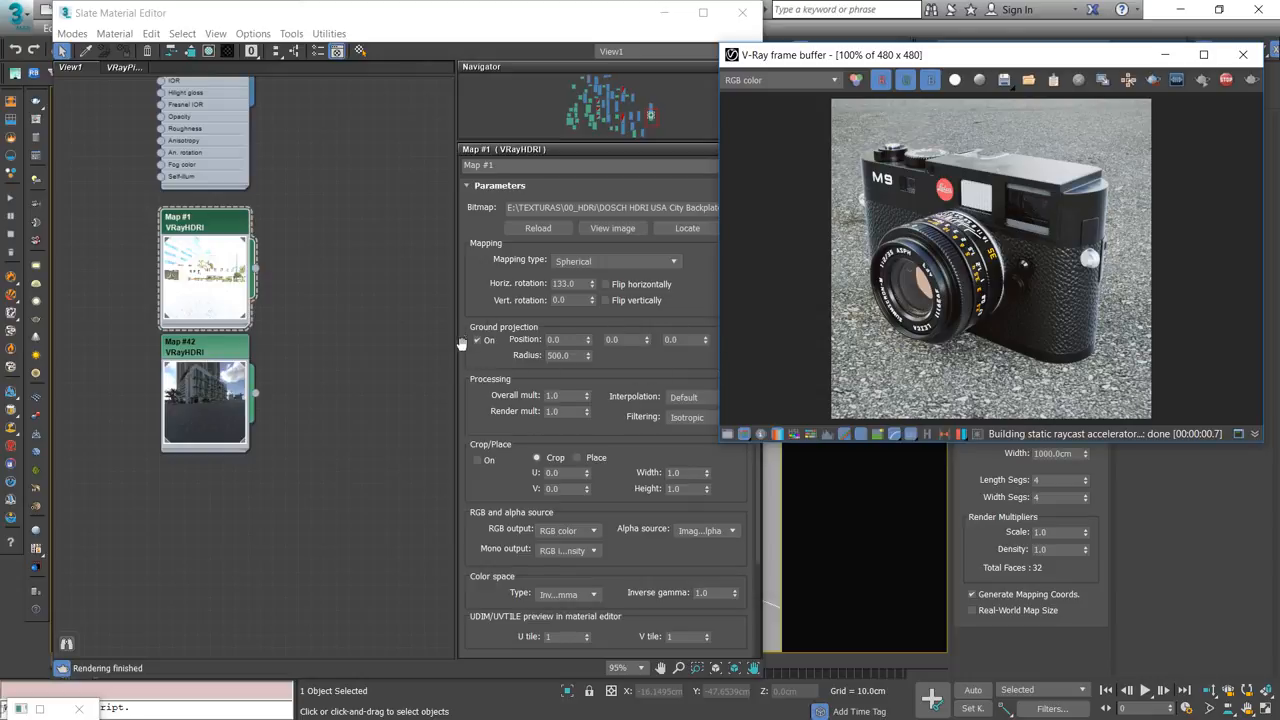
left_click(742, 12)
- Move the V-Ray frame buffer slightly higher and re-initialize the interactive render of the camera
mouse_move(977, 60)
left_mouse_down()
mouse_move(640, 110)
mouse_move(982, 39)
left_mouse_up()
right_click(983, 187)
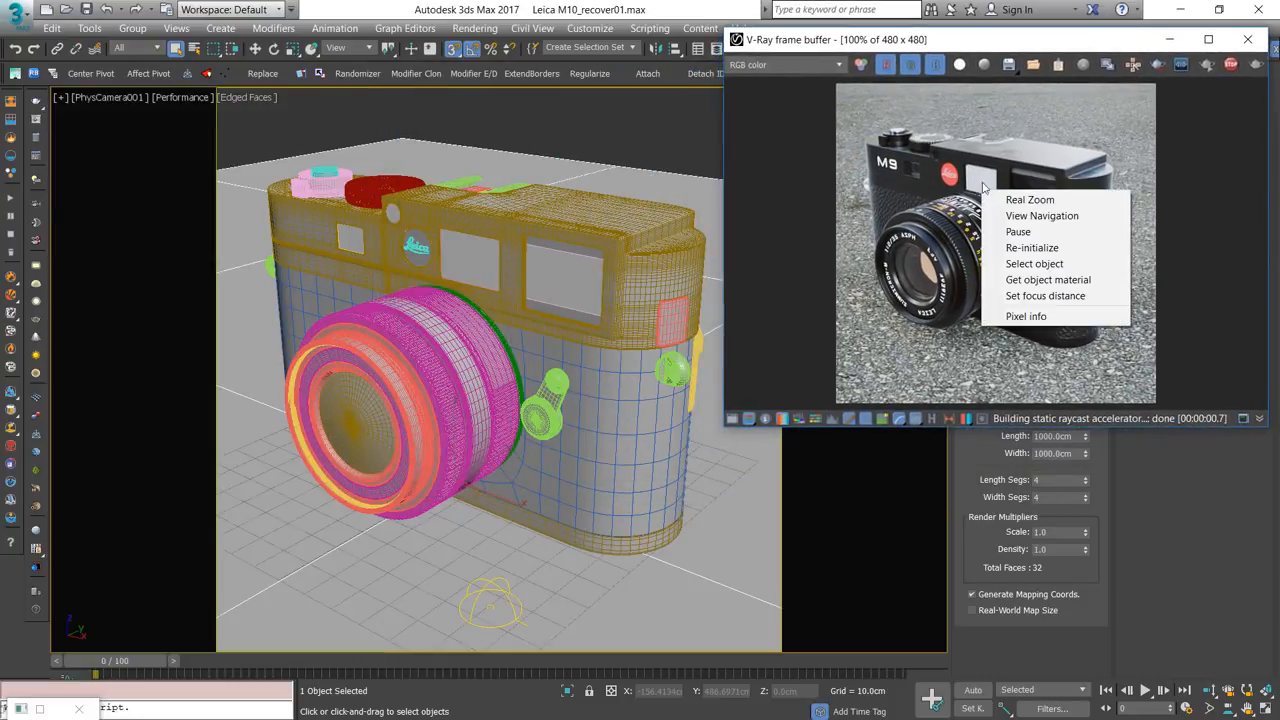
left_click(1035, 247)
- Orbit the PhysCamera001 view to a higher angle and back down, and toggle View Navigation in the frame buffer
mouse_move(604, 150)
middle_mouse_down("alt")
mouse_move(606, 190)
mouse_move(608, 125)
mouse_move(610, 172)
middle_mouse_up("alt")
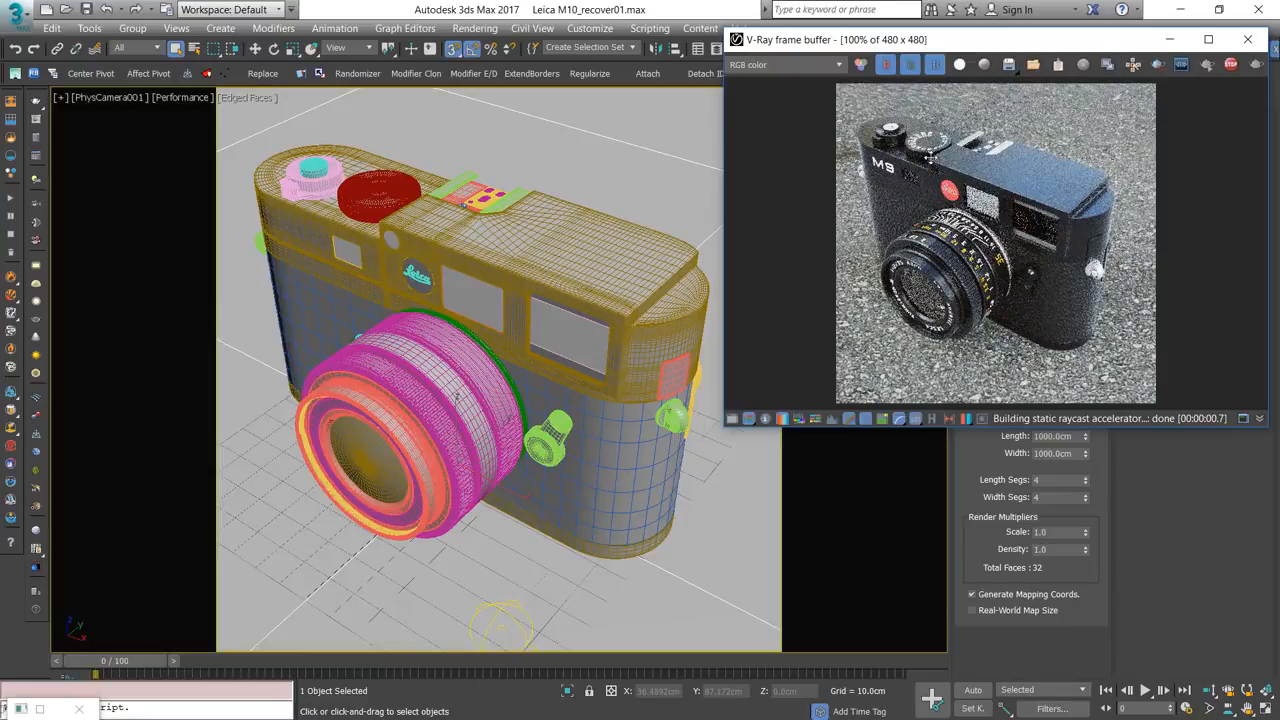
middle_click_drag(1025, 267, 1018, 68, "alt")
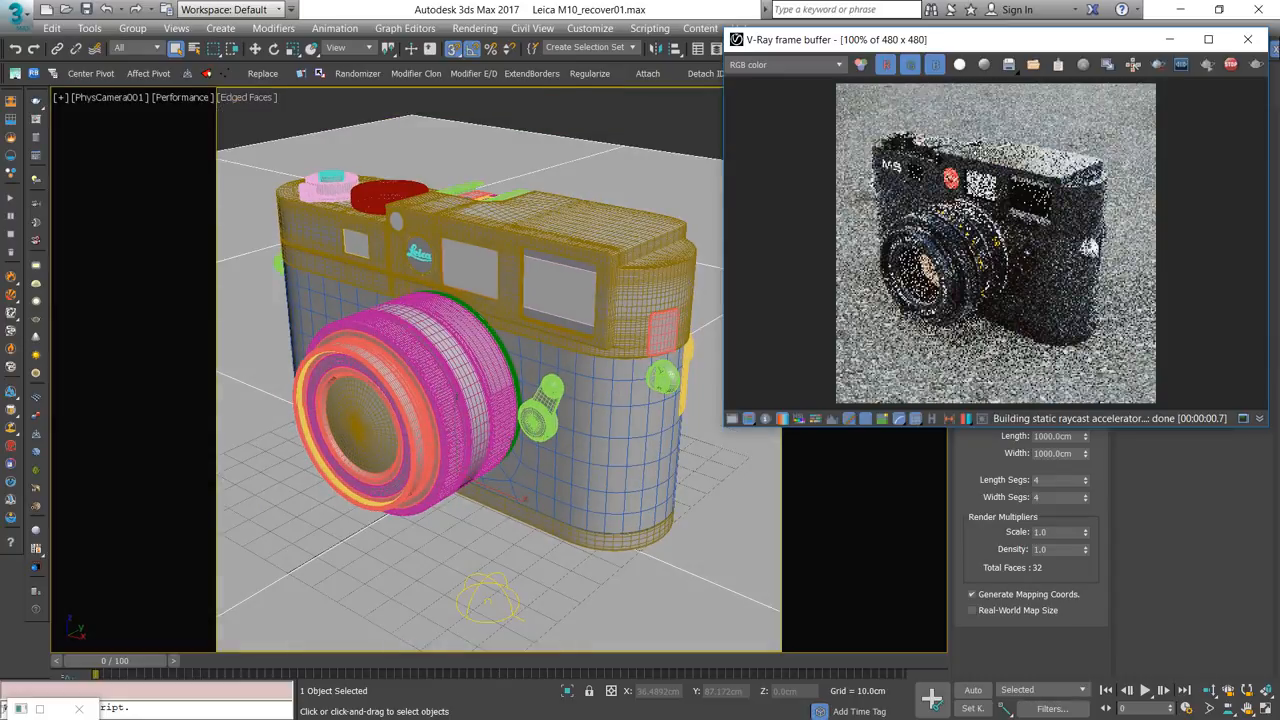
right_click(1028, 150)
left_click(1040, 177)
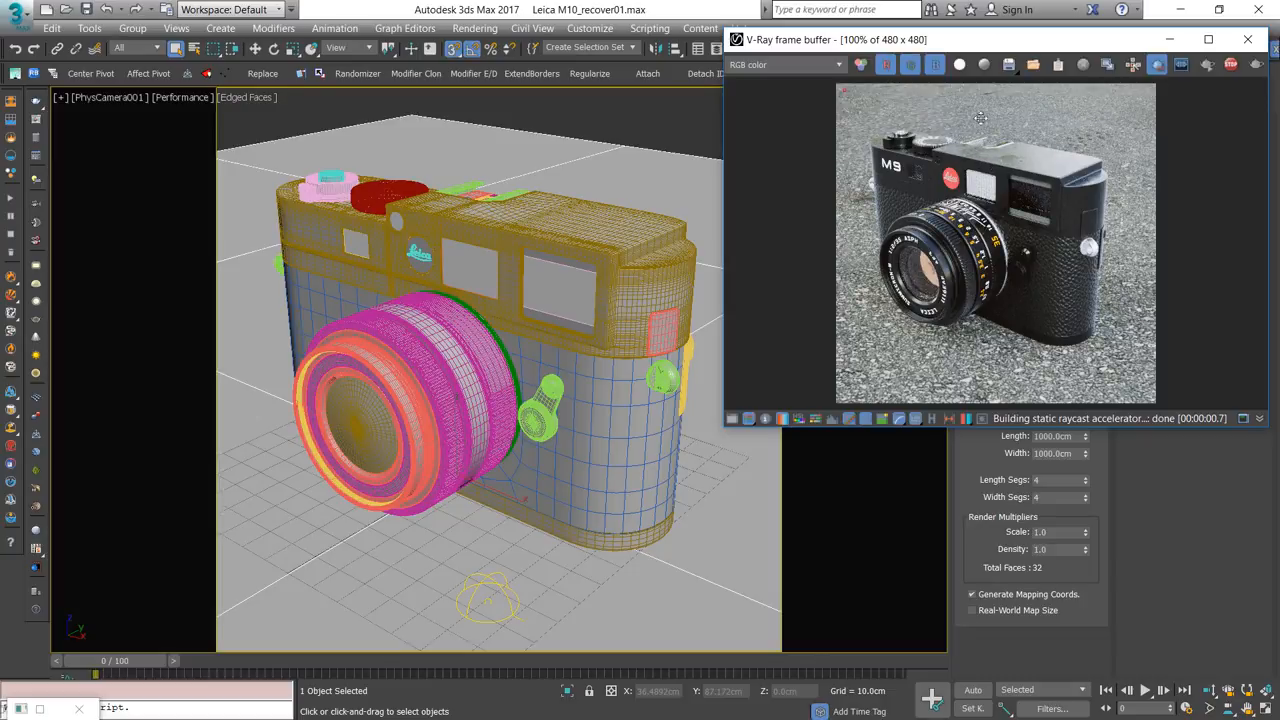
- Magnify the camera's top plate in the frame buffer to 800% and return the render to 100%
right_click(957, 146)
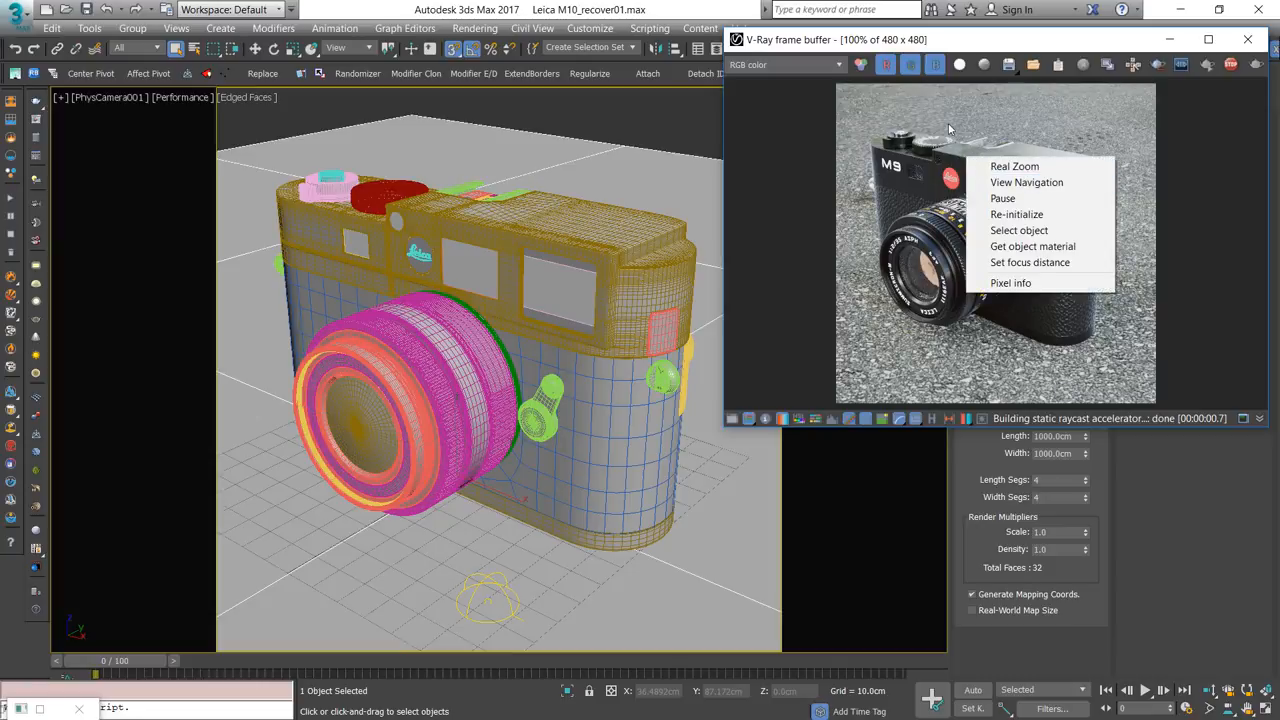
left_click(948, 126)
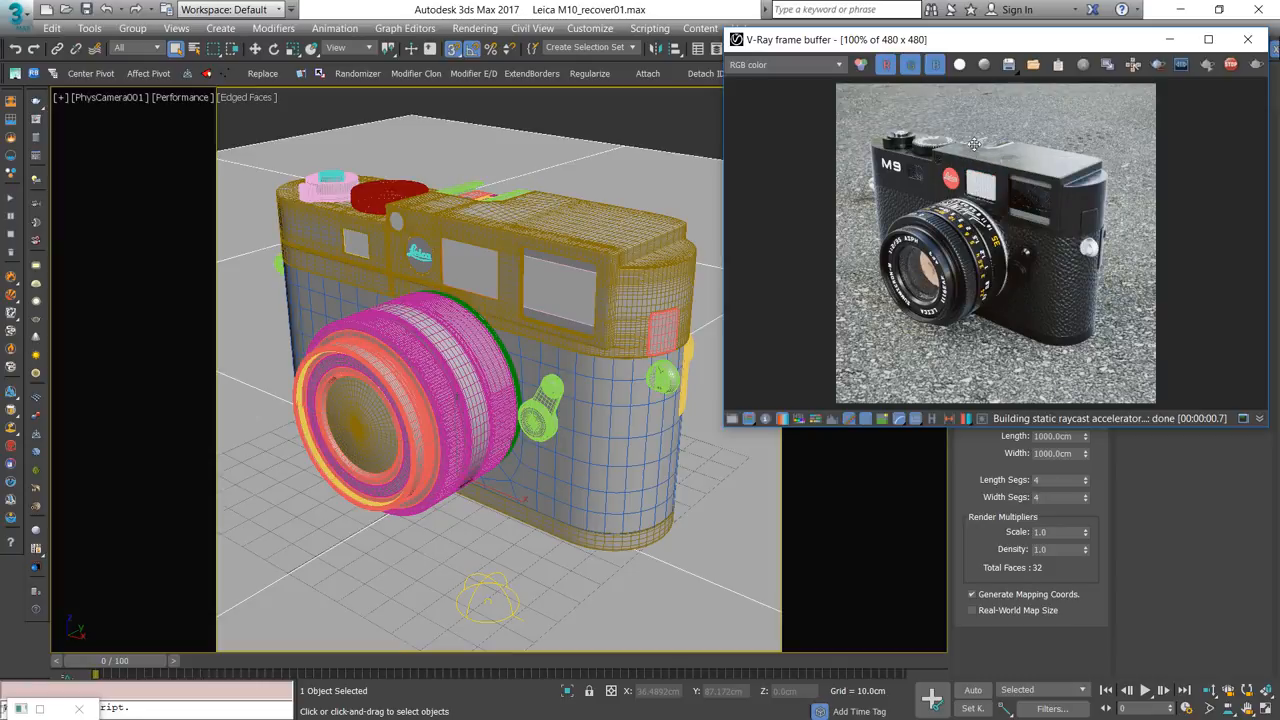
scroll(962, 140, "up", 3)
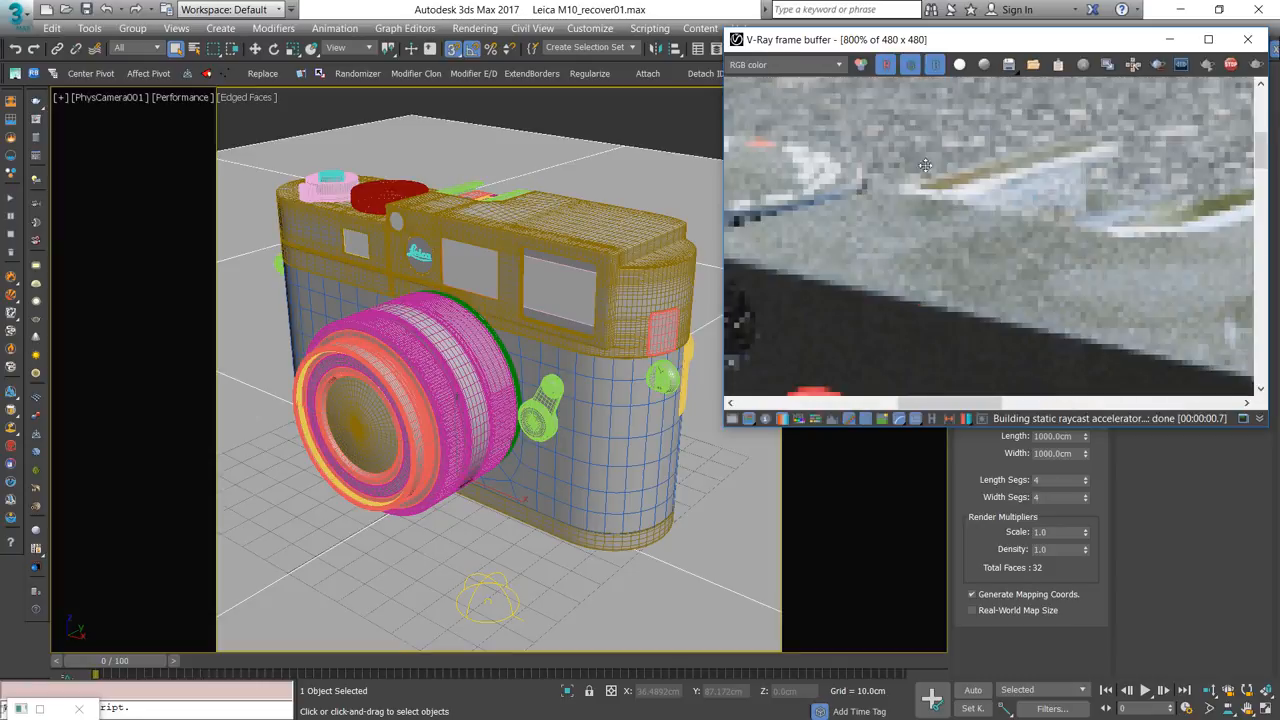
scroll(916, 289, "up", 1)
scroll(916, 289, "down", 1)
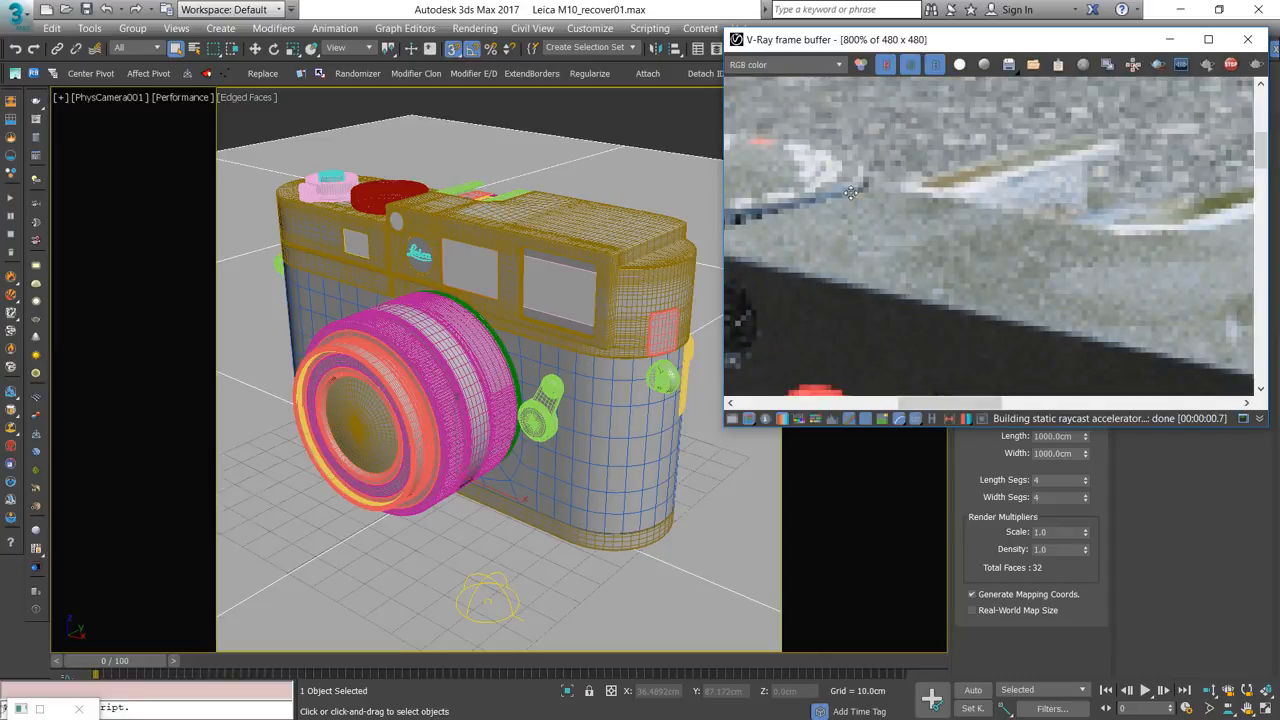
scroll(877, 194, "down", 3)
- Activate Real Zoom in the frame buffer, examine the camera's top dial up close in the render, and turn Real Zoom off
right_click(935, 193)
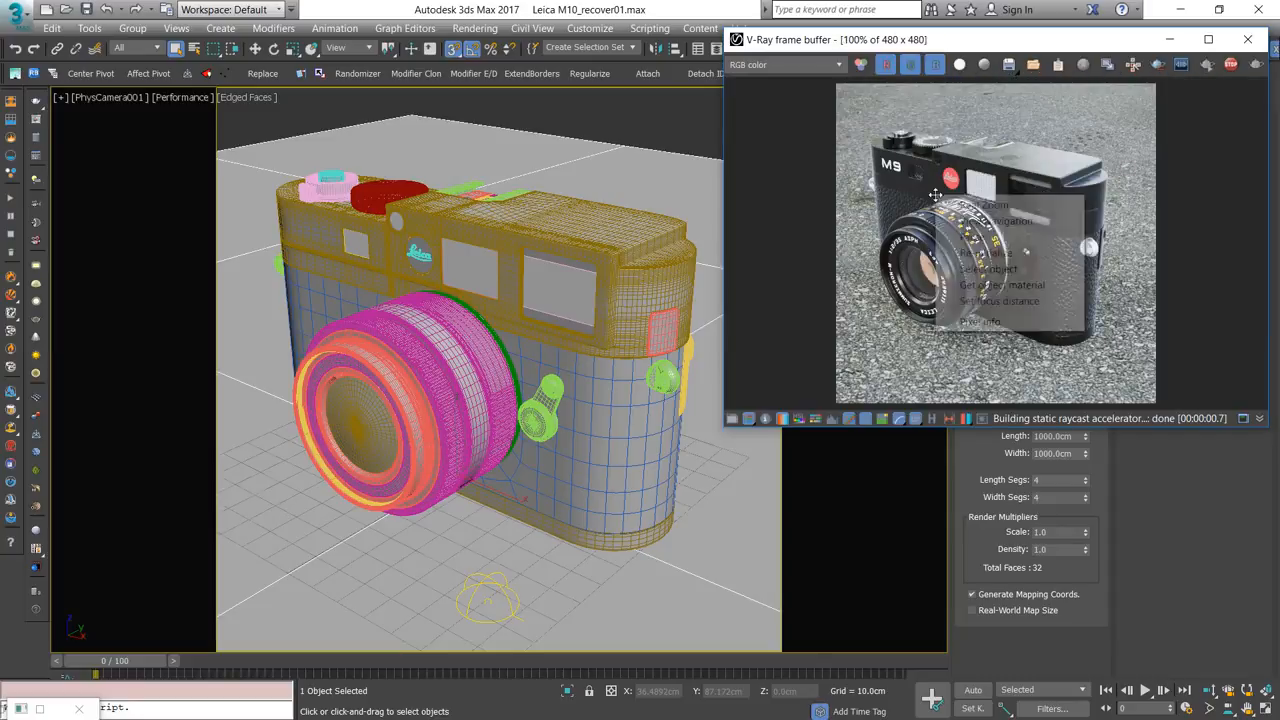
left_click(990, 206)
scroll(959, 144, "up", 3)
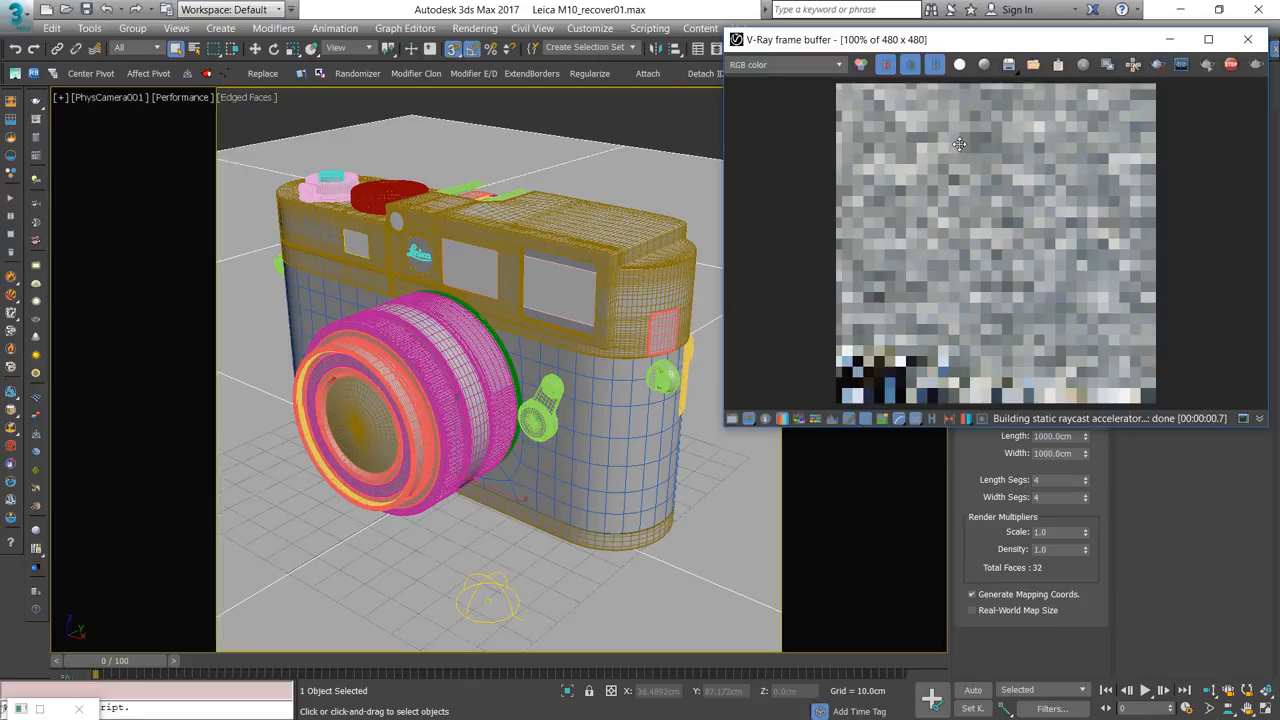
scroll(892, 377, "up", 2)
scroll(925, 350, "down", 2)
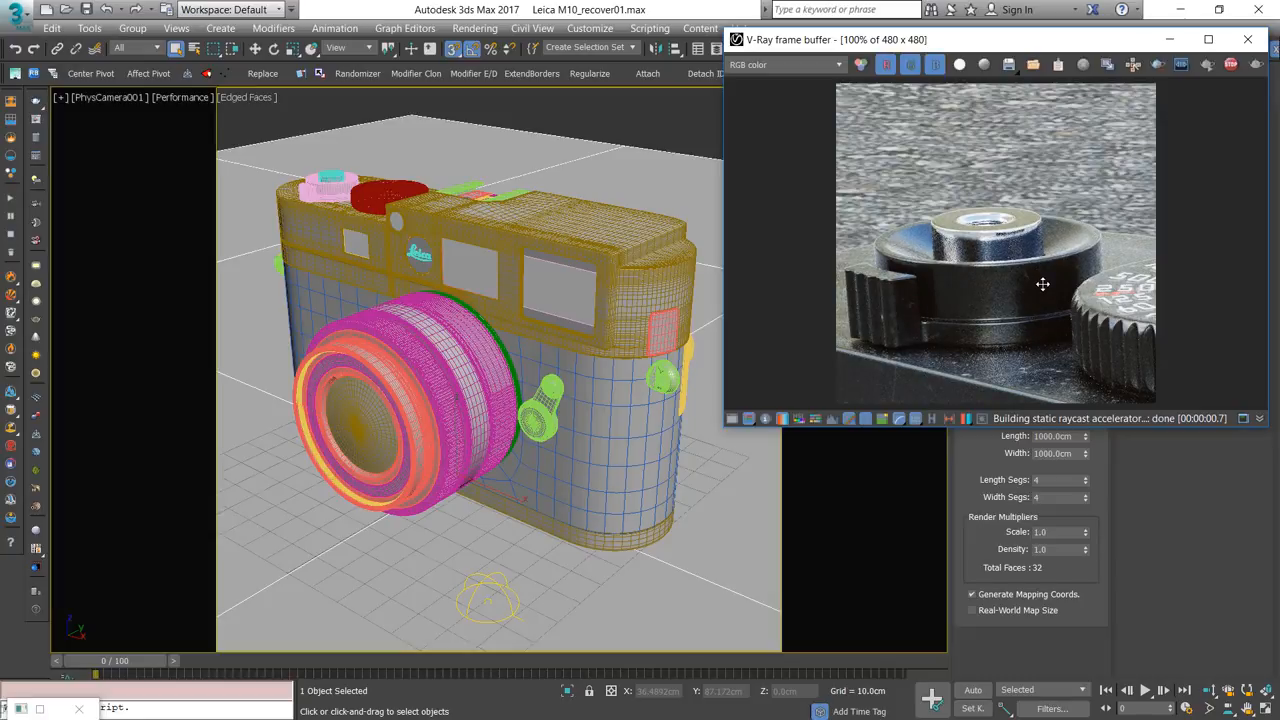
right_click(968, 174)
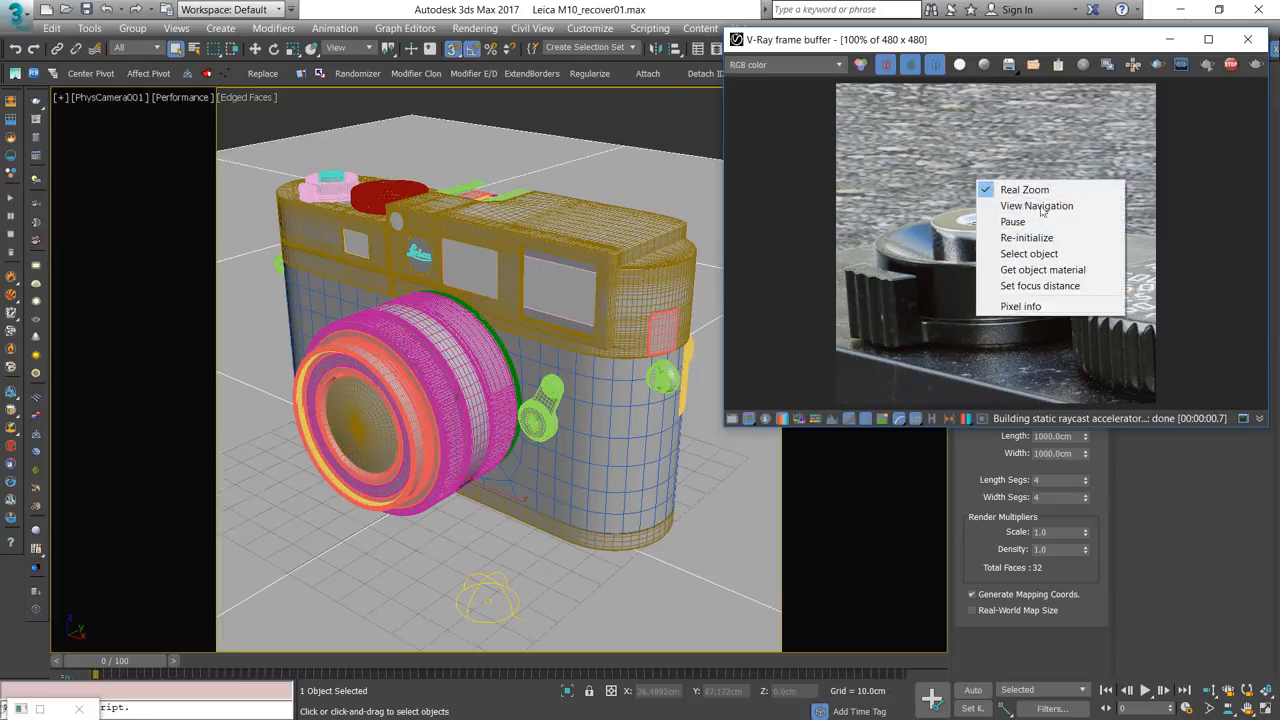
left_click(1036, 192)
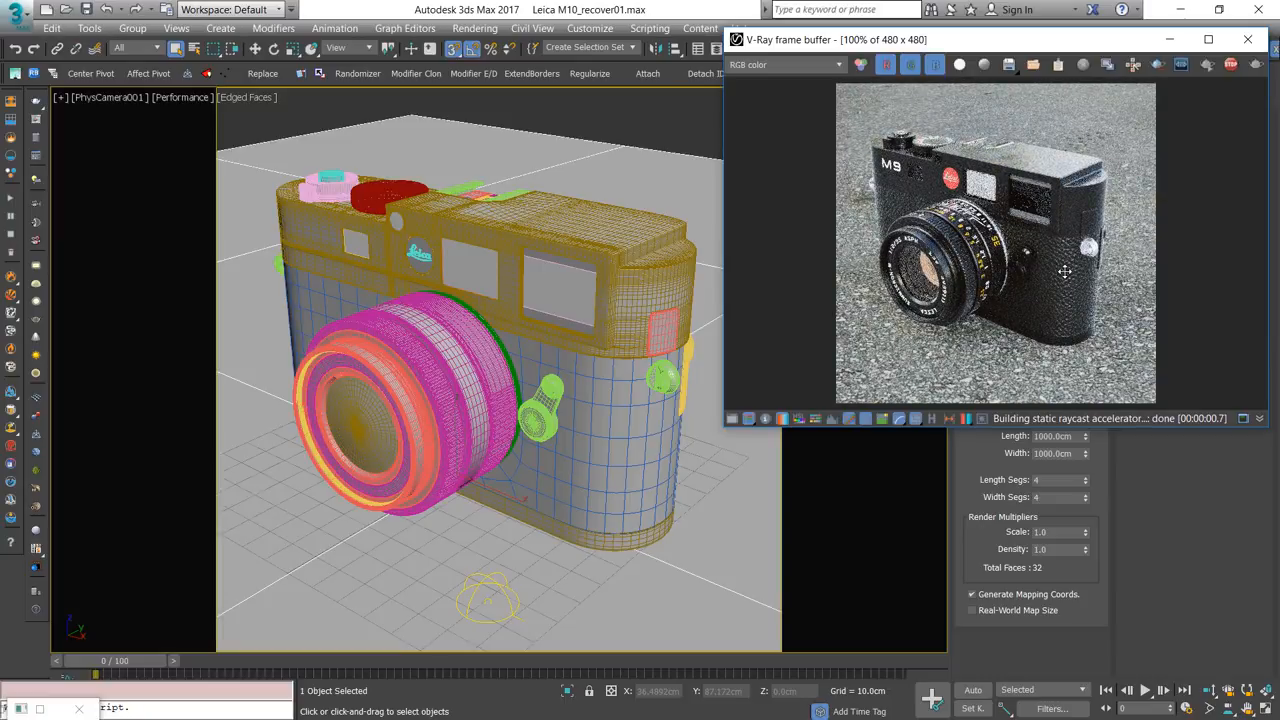
- Pause the interactive render from the frame buffer and resume it
right_click(1020, 218)
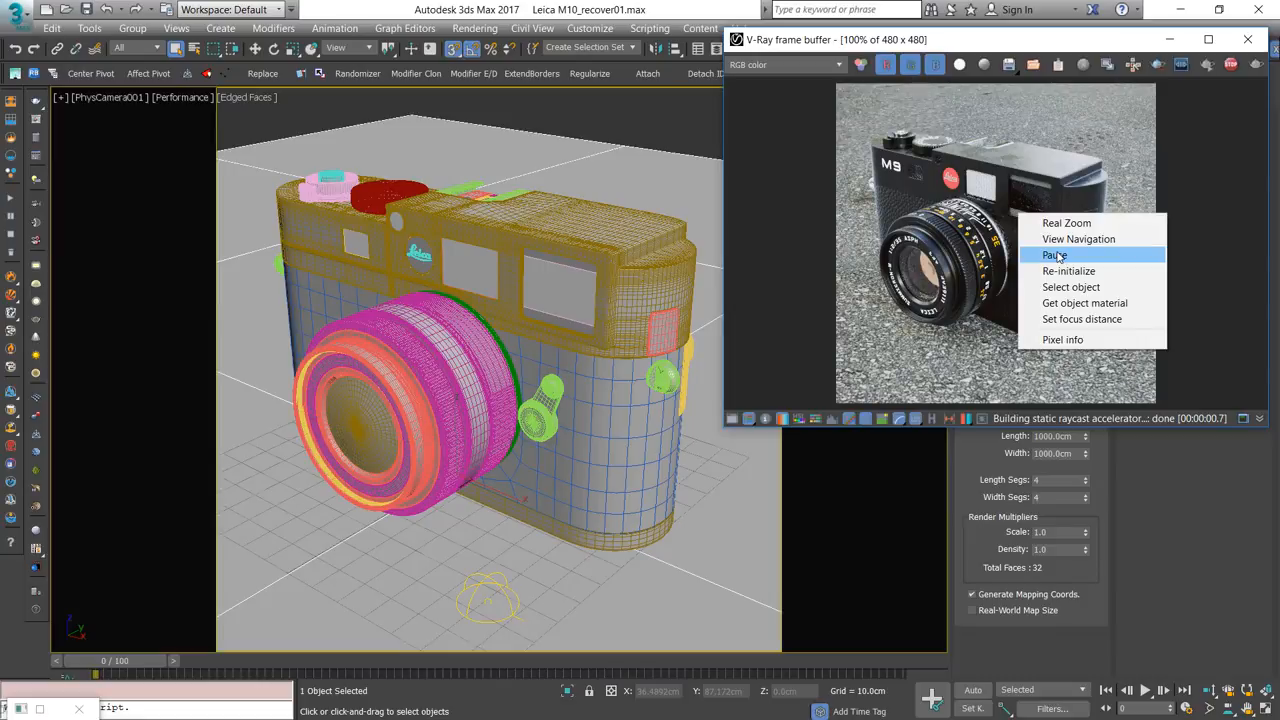
left_click(1057, 256)
right_click(977, 236)
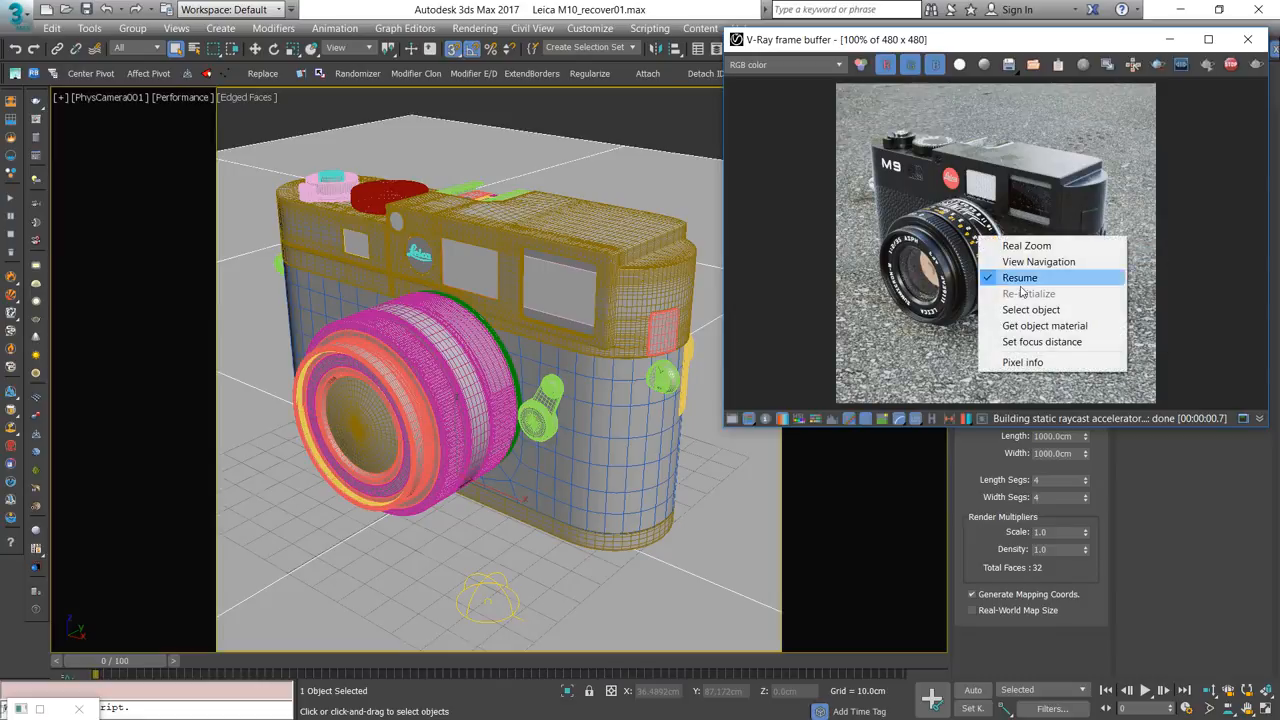
left_click(1019, 280)
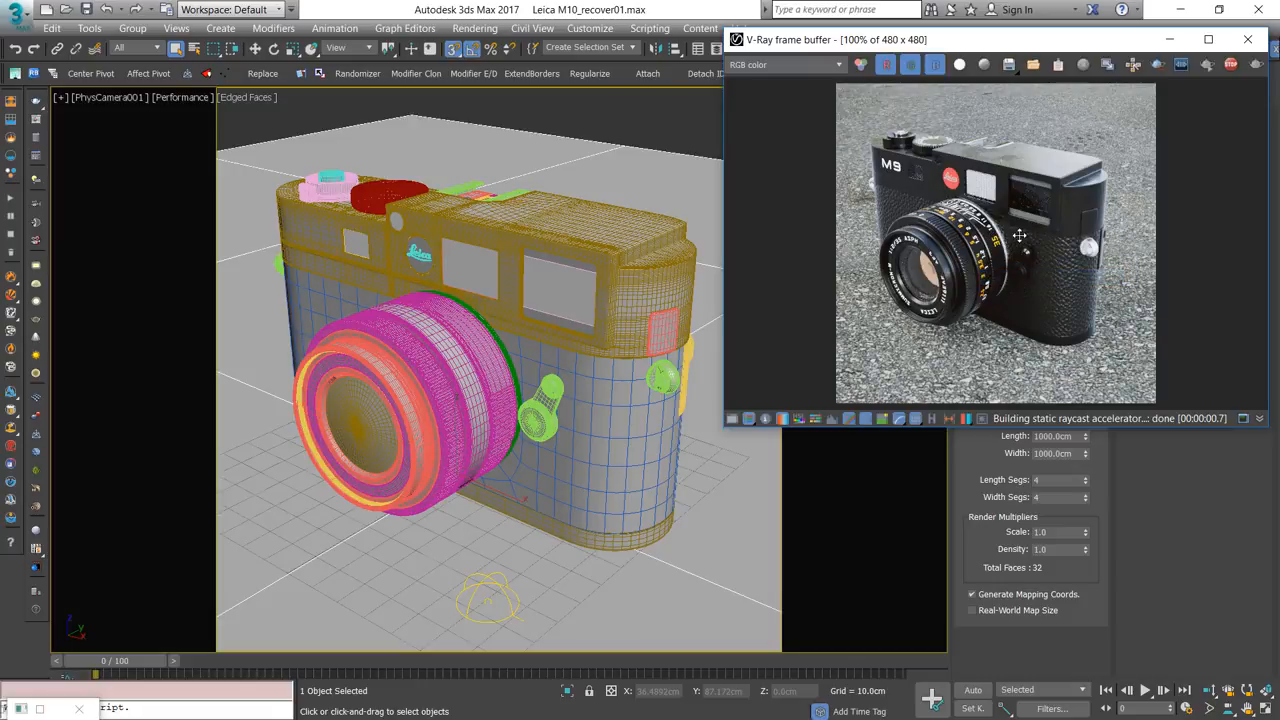
- Activate Select object in the frame buffer and pick the camera's top housing and lens barrel in the render
right_click(1018, 238)
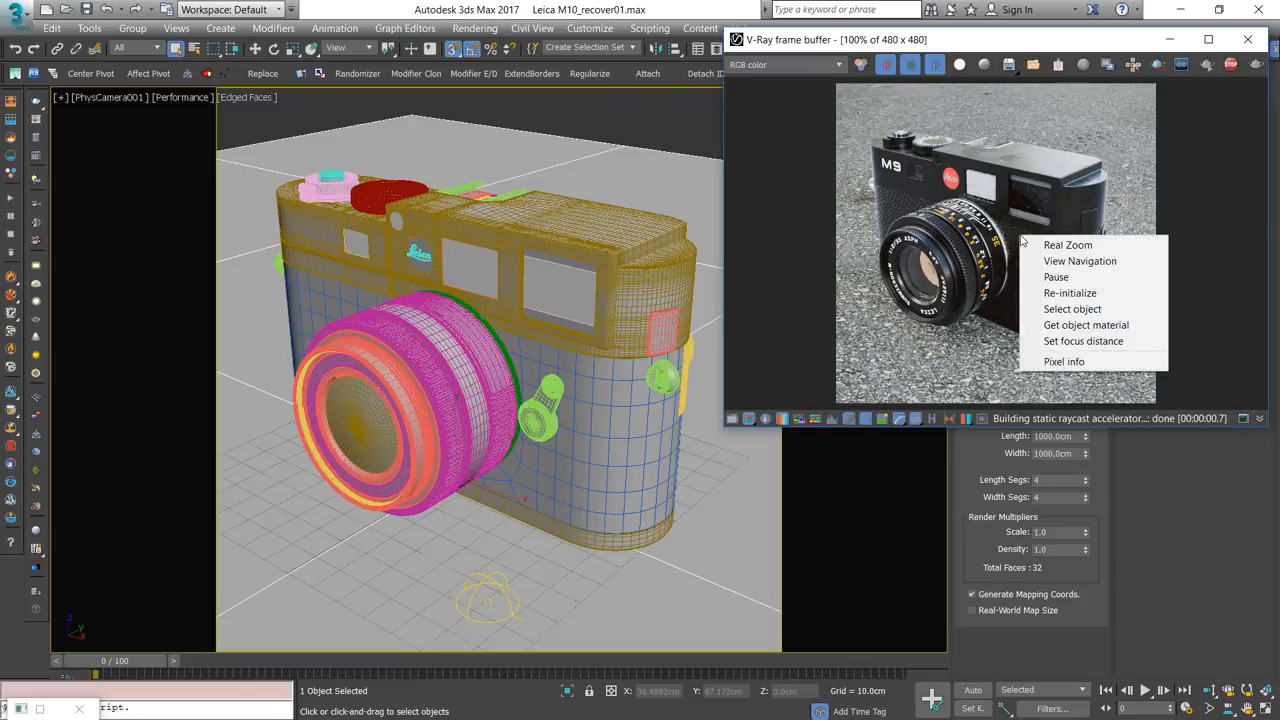
left_click(1062, 310)
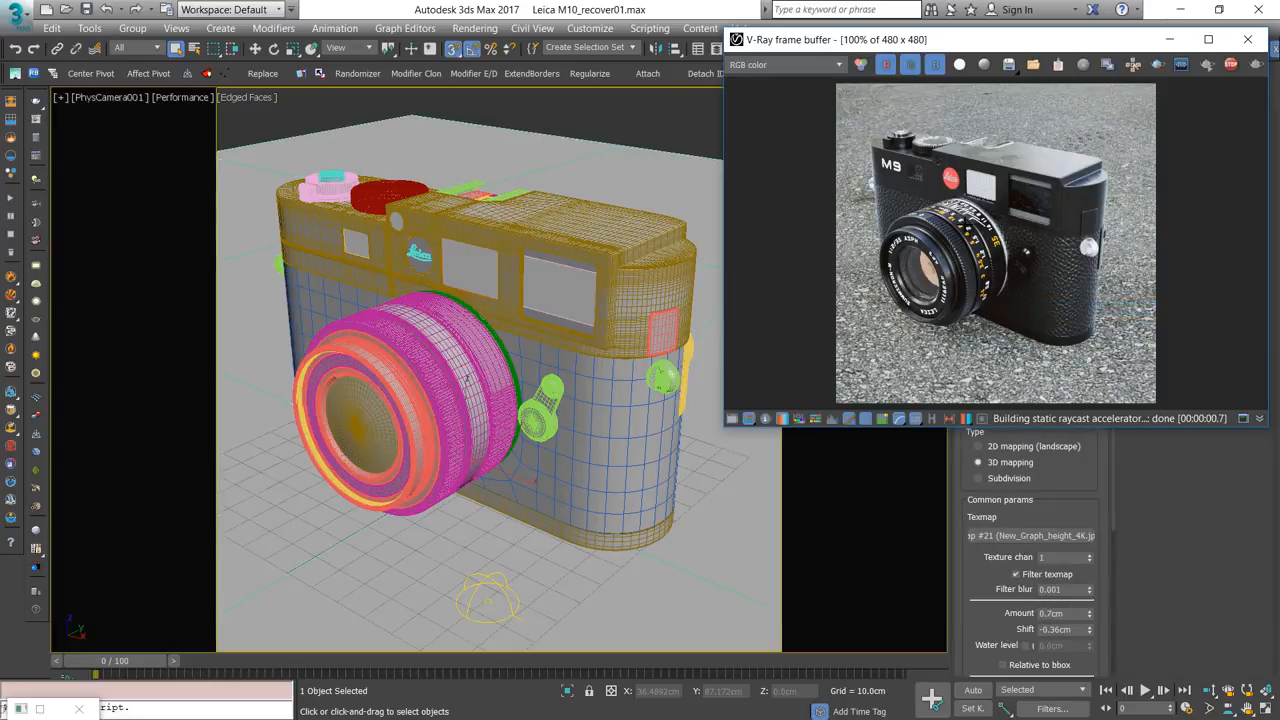
left_click(1045, 167)
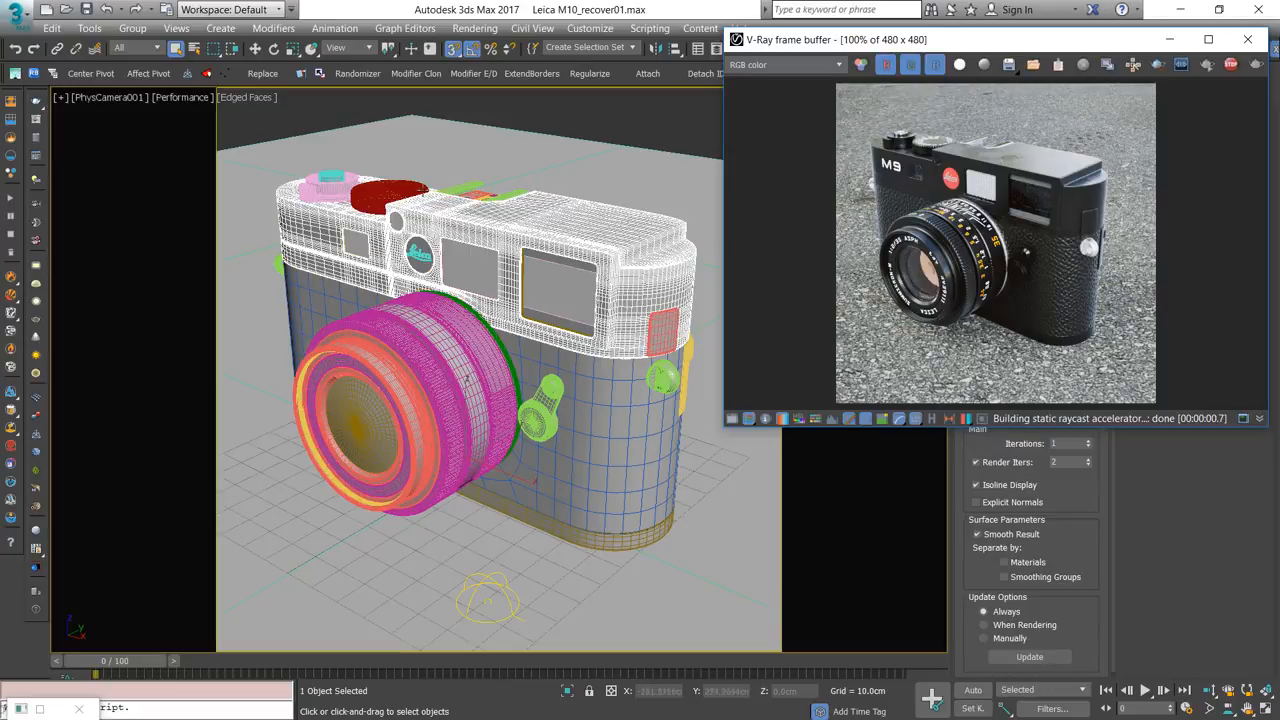
left_click(925, 240)
left_click(978, 238)
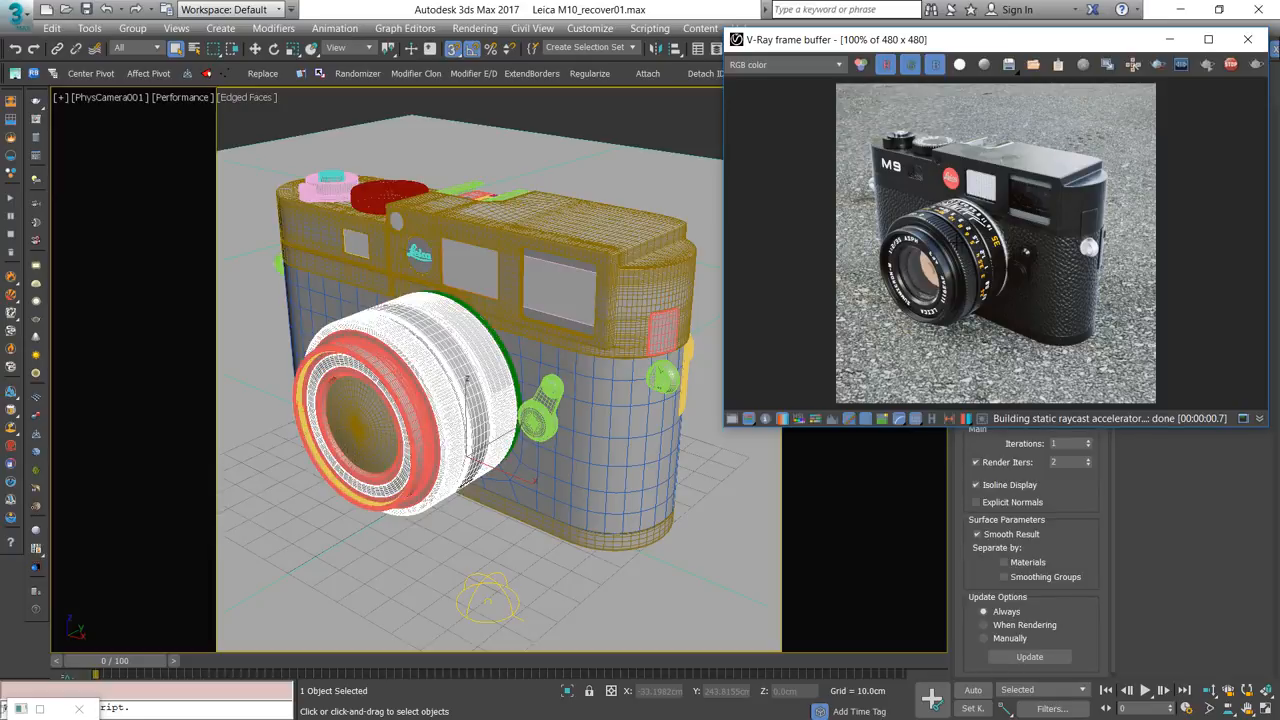
- Activate Get object material in the frame buffer and pick the top housing's material from the render
right_click(1041, 224)
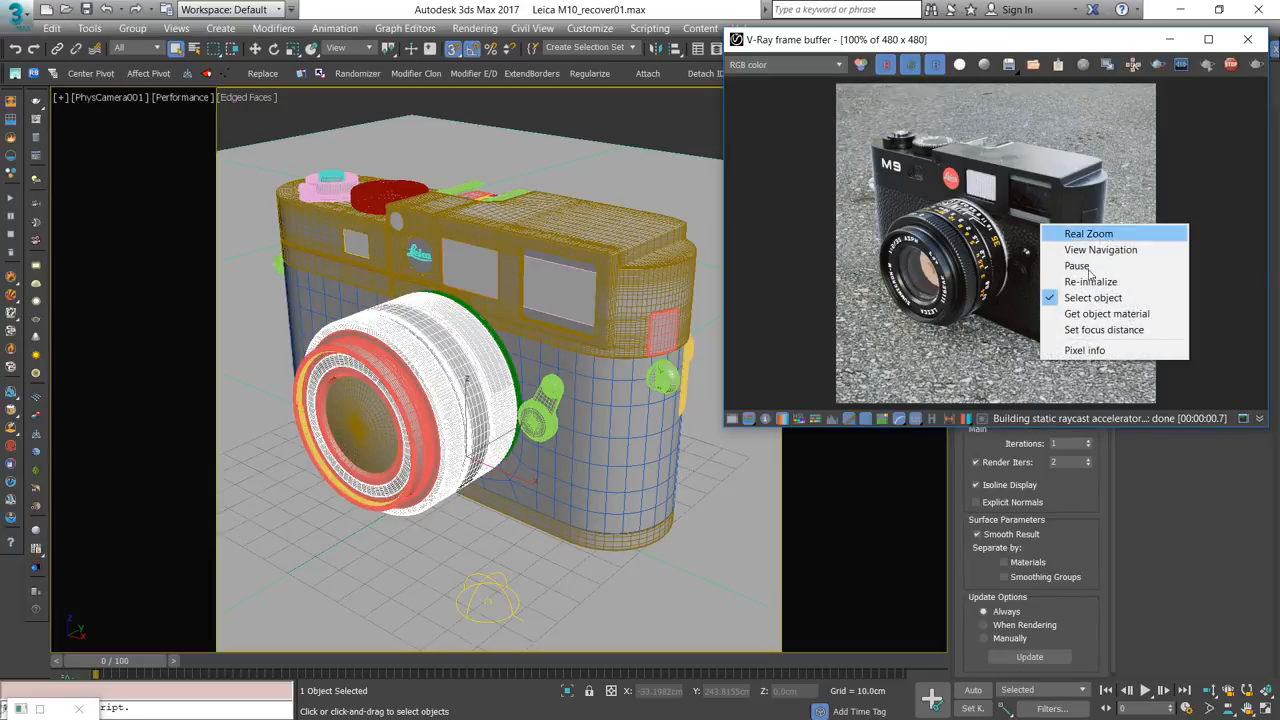
left_click(1102, 313)
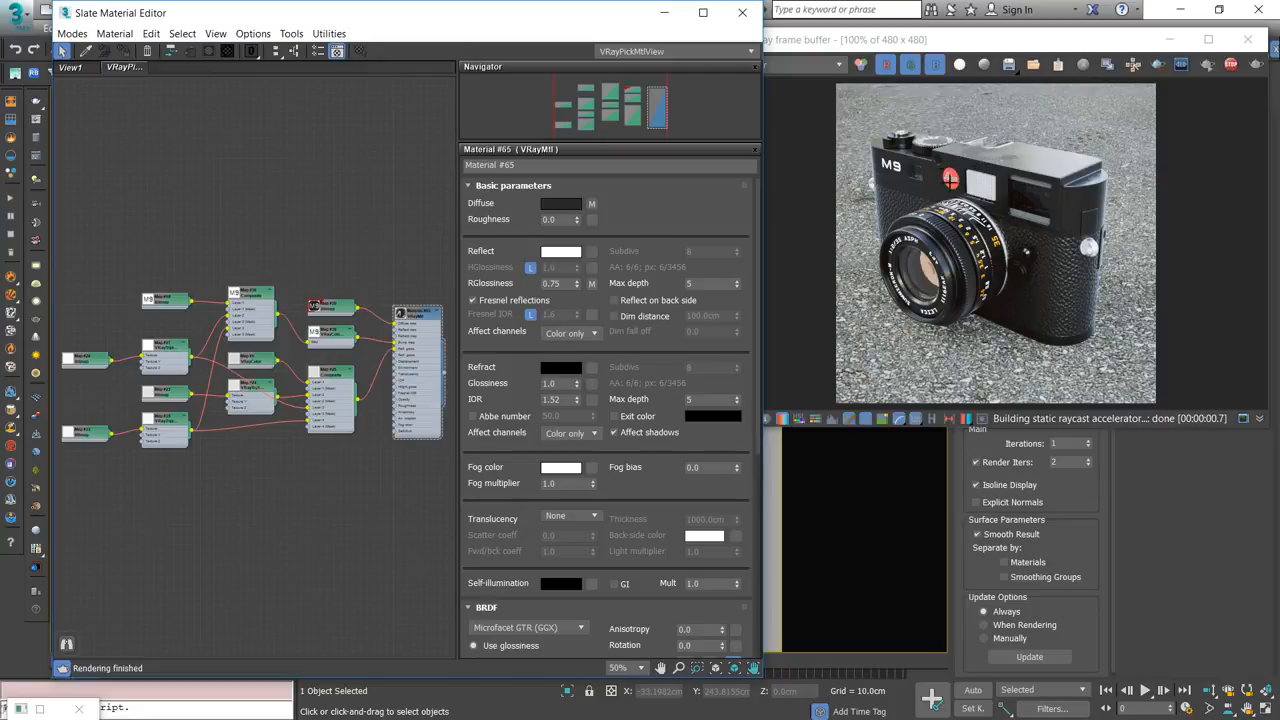
left_click(1005, 156)
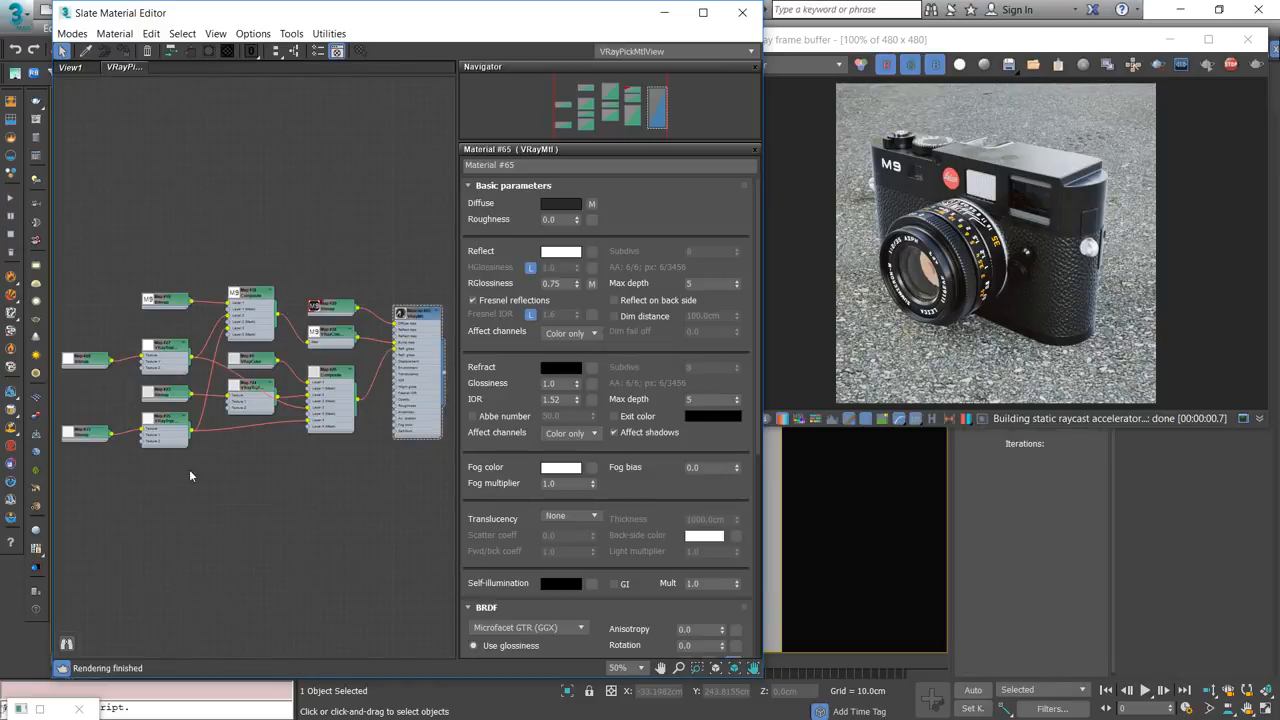
- Compare View1 with the VRayPickMtlView graph of the picked material and close the Slate Material Editor
left_click(69, 67)
left_click(141, 68)
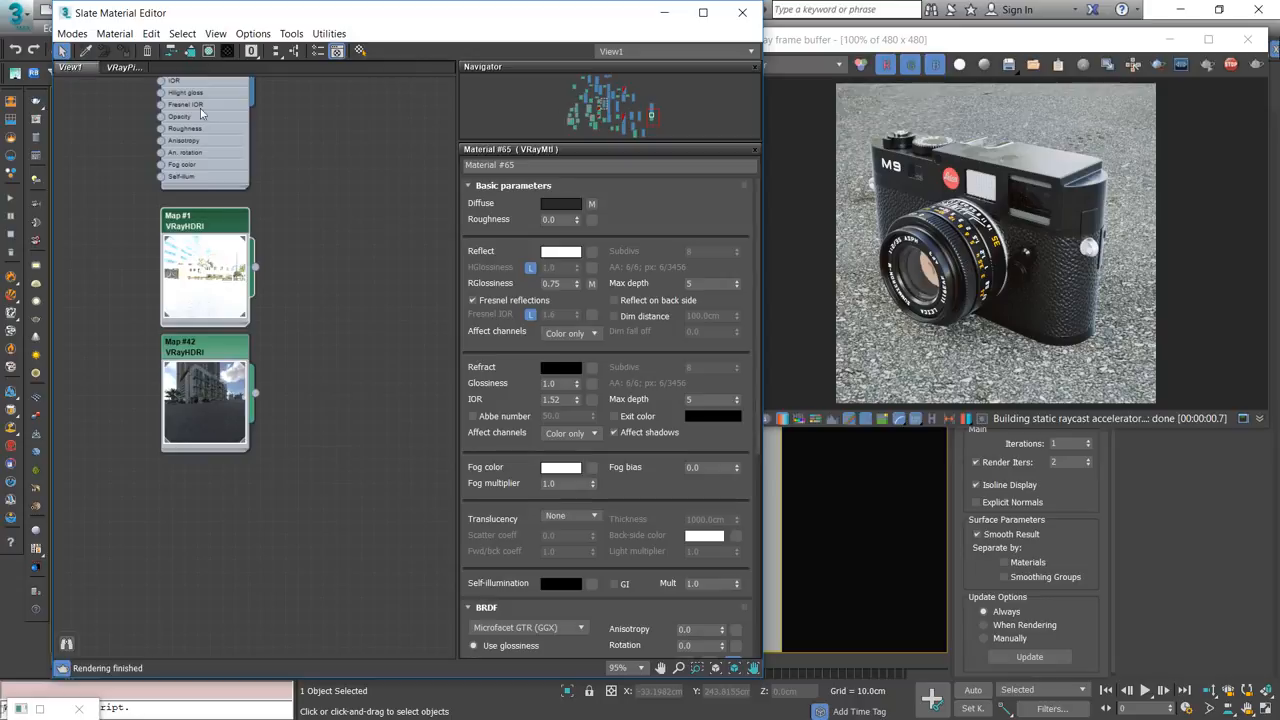
left_click(124, 67)
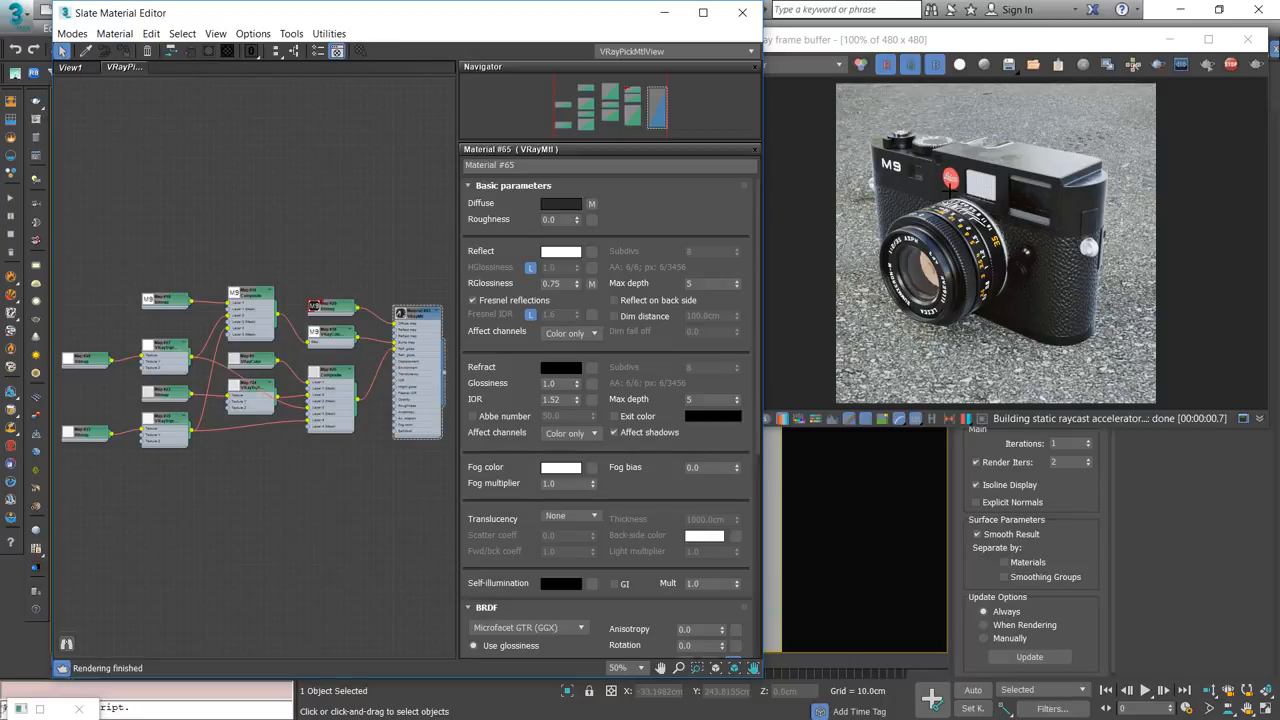
right_click(915, 165)
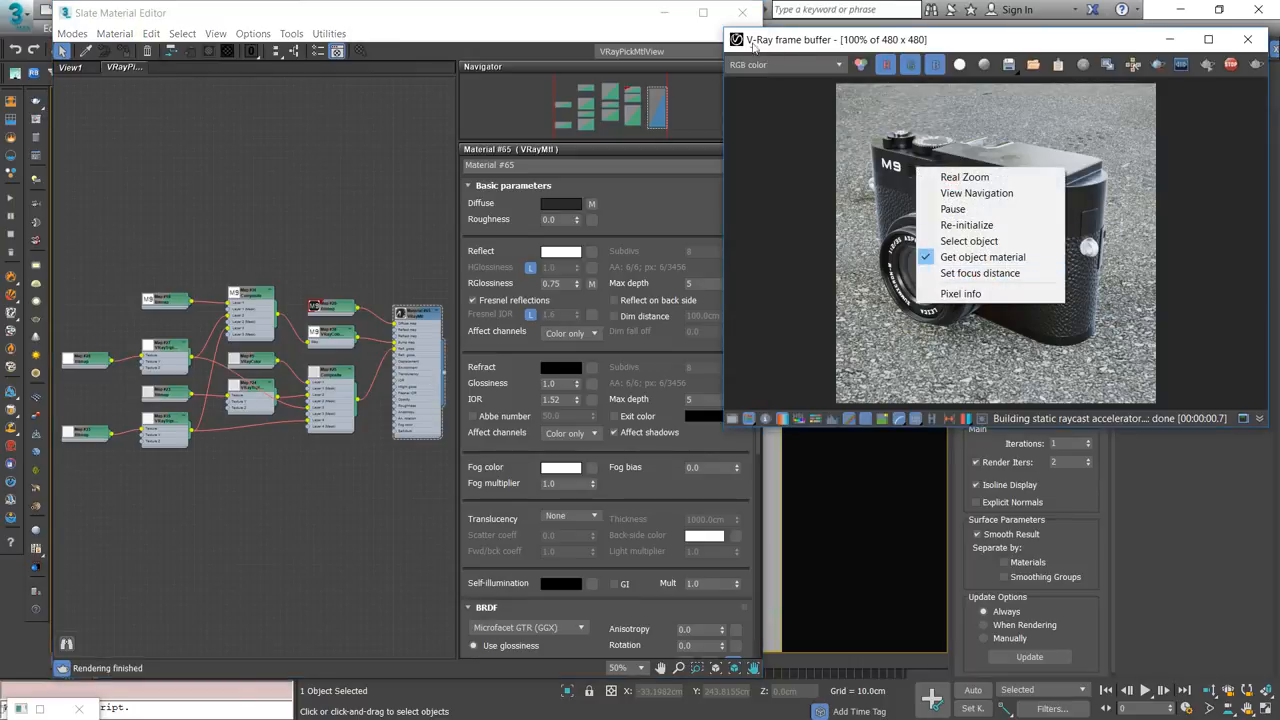
left_click(742, 13)
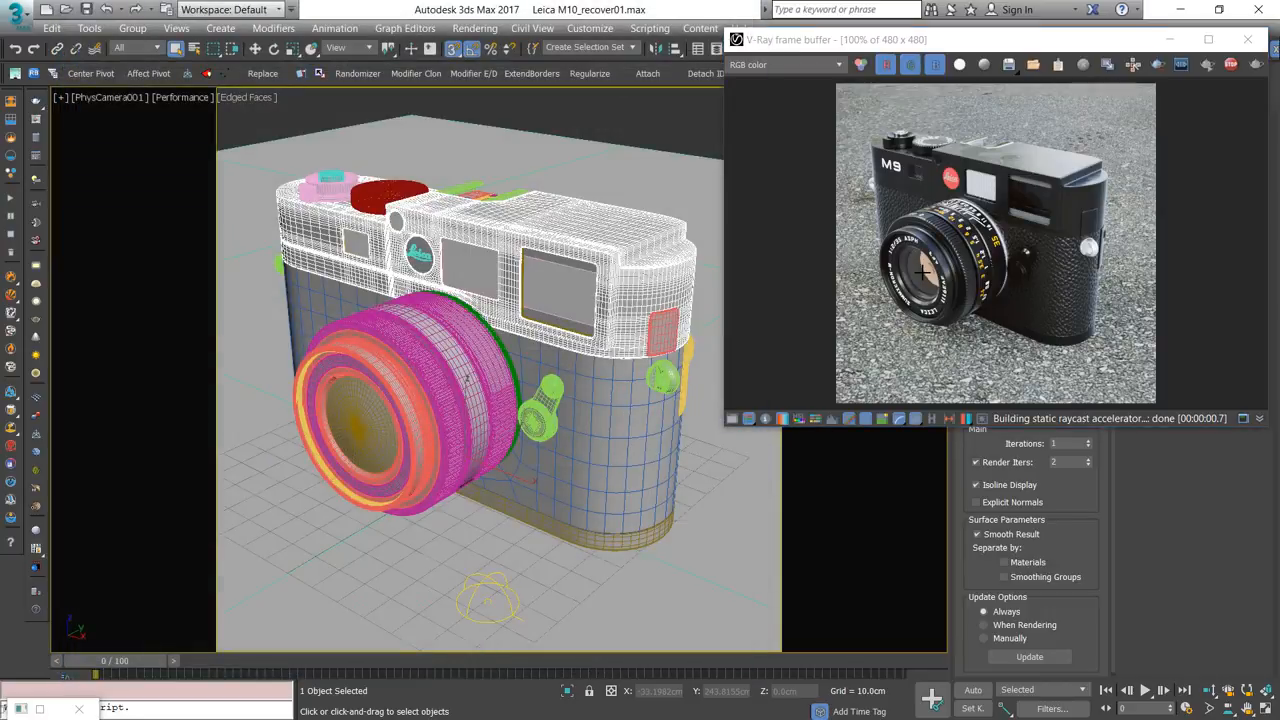
- Activate View Navigation in the frame buffer, then orbit the camera view and zoom in closer on the model
right_click(955, 242)
left_click(1020, 269)
scroll(1000, 227, "up", 3)
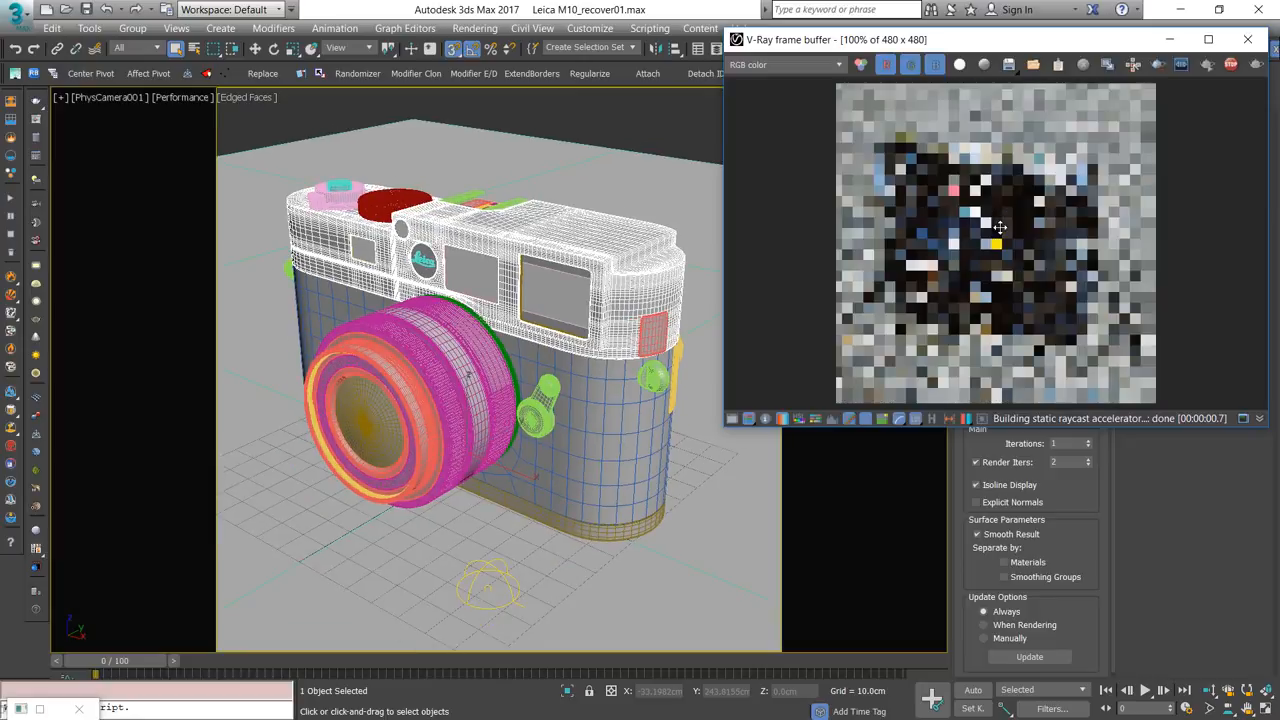
left_click_drag(1060, 275, 1017, 243)
scroll(1017, 243, "up", 3)
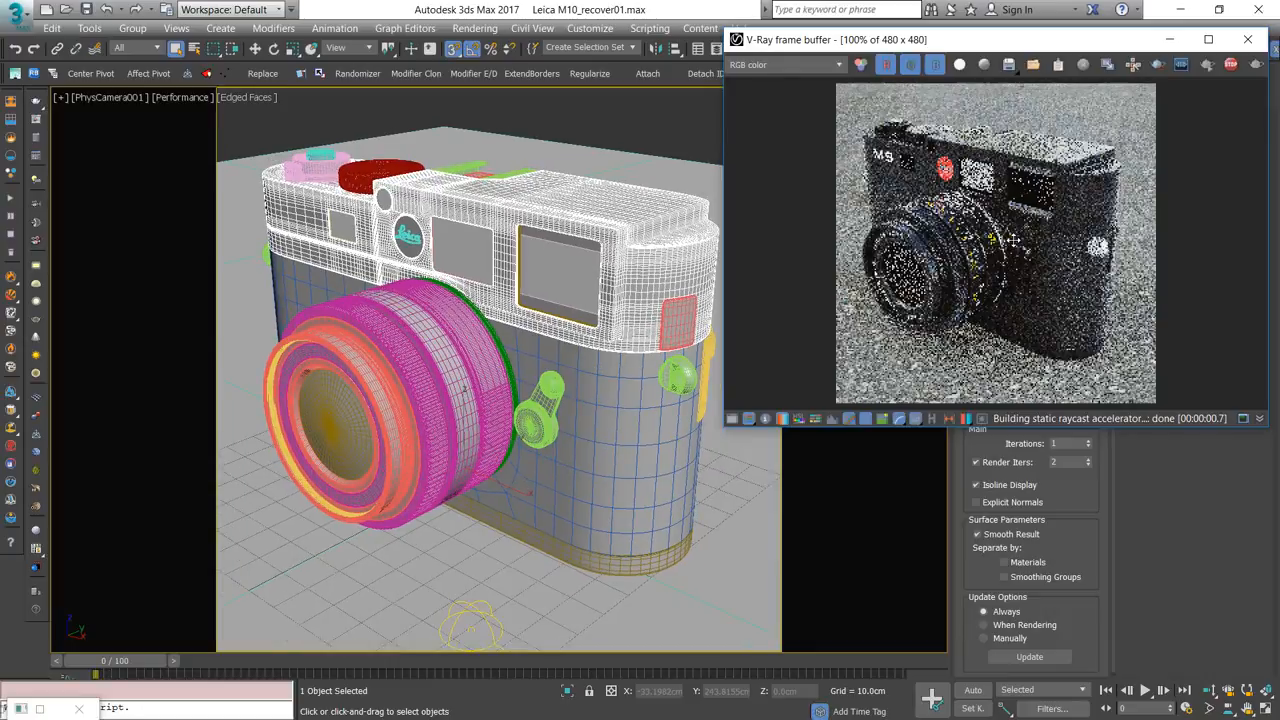
- Enlarge the V-Ray frame buffer to a 616 x 616 render, move it over the viewport and turn off View Navigation
left_click_drag(718, 430, 627, 519)
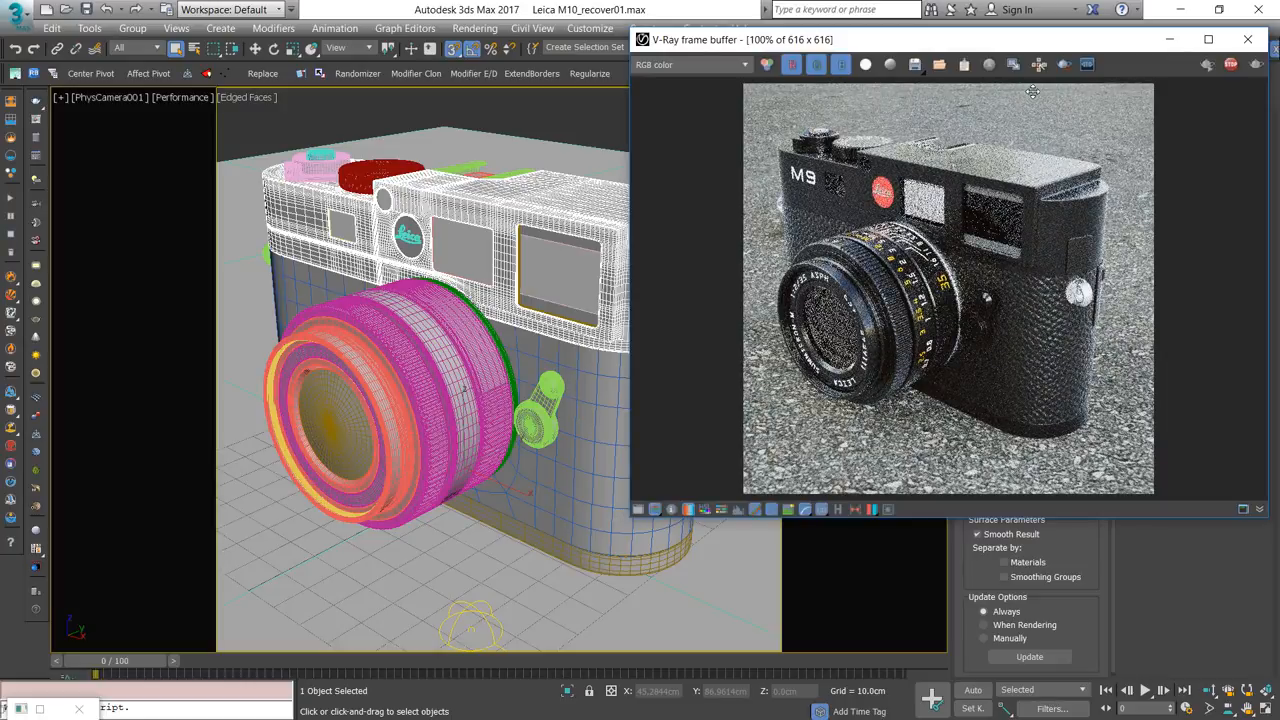
left_click_drag(1040, 47, 747, 72)
right_click(628, 228)
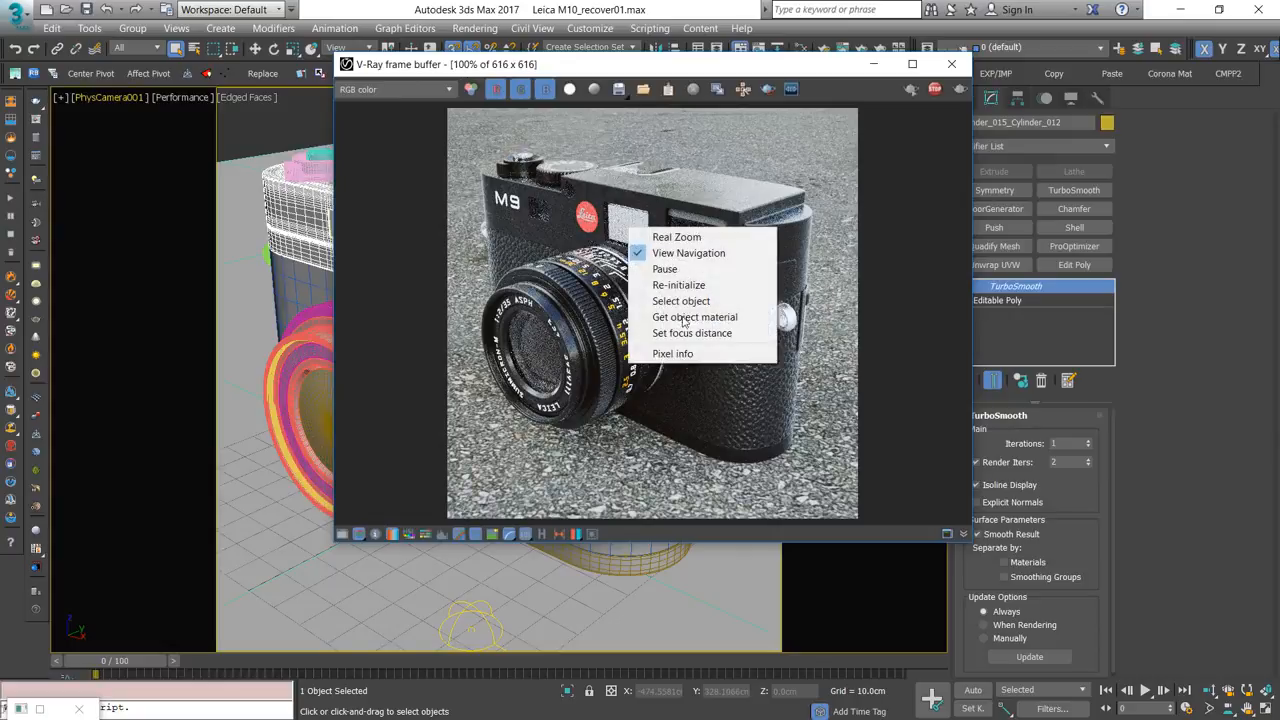
left_click(684, 253)
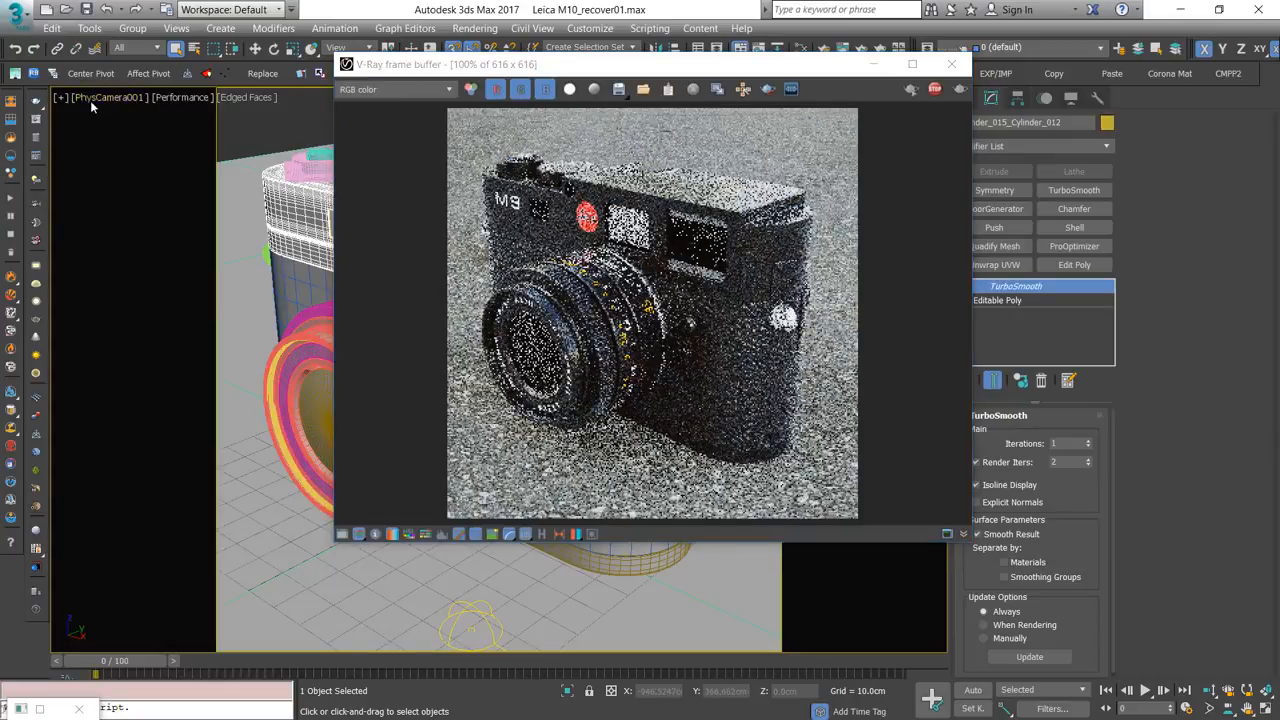
- Select the PhysCamera001 camera from its viewport and enable its depth of field
left_click(90, 100)
left_click(96, 99)
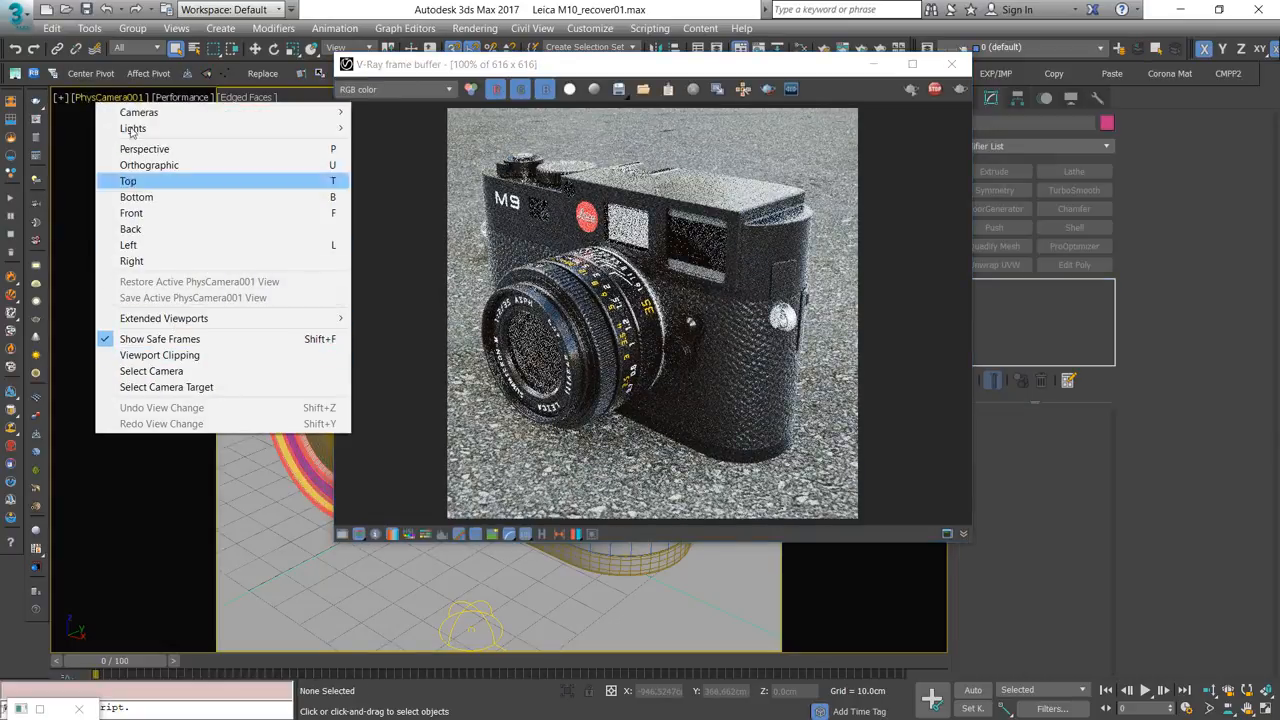
left_click(165, 371)
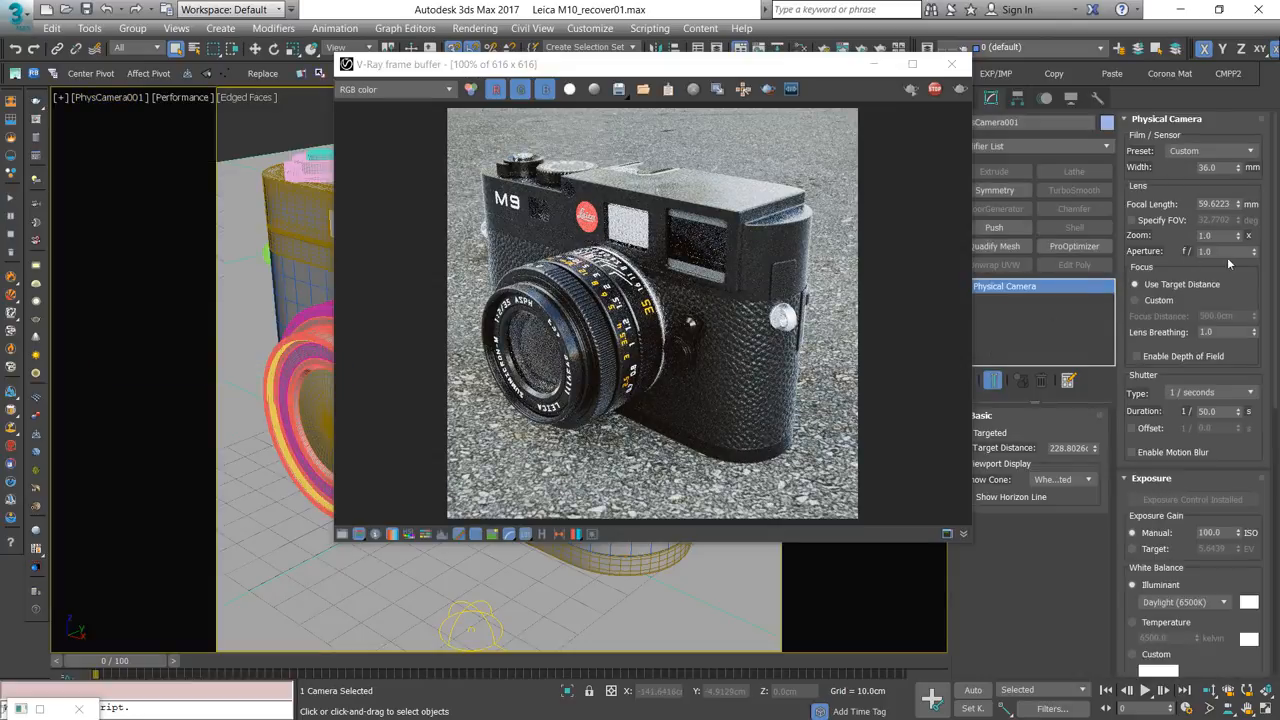
double_click(1226, 251)
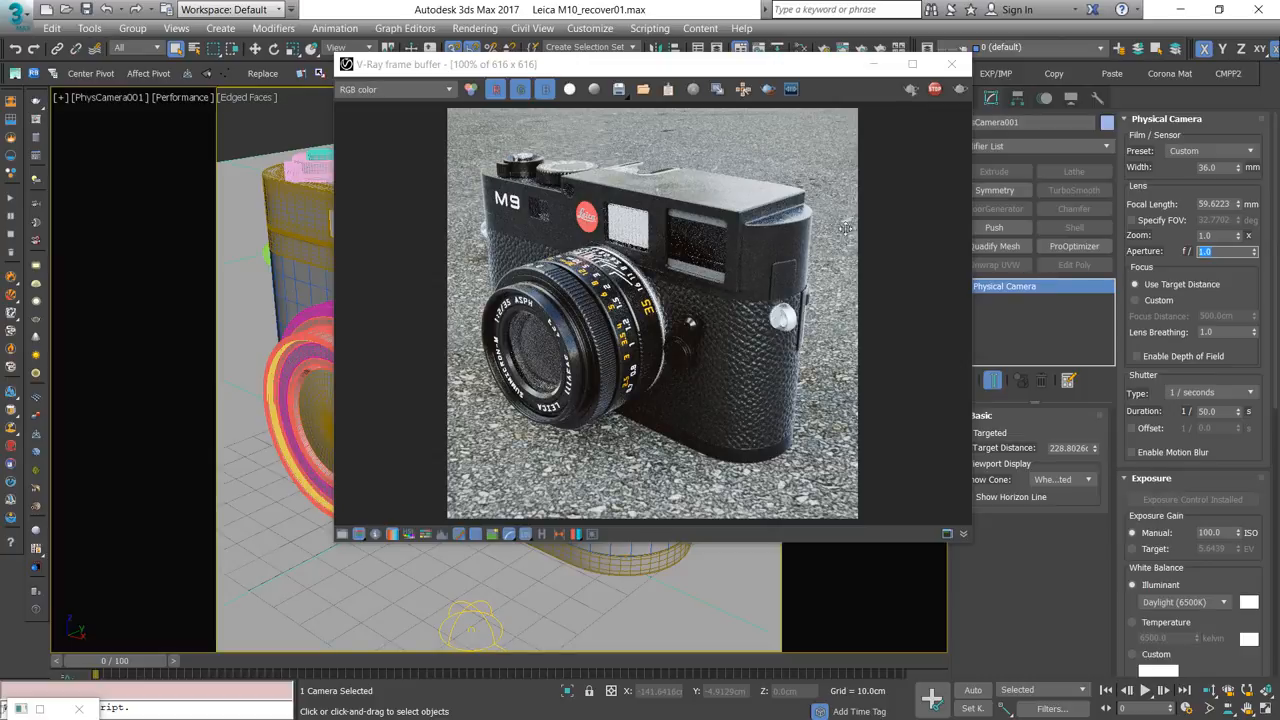
left_click(1167, 358)
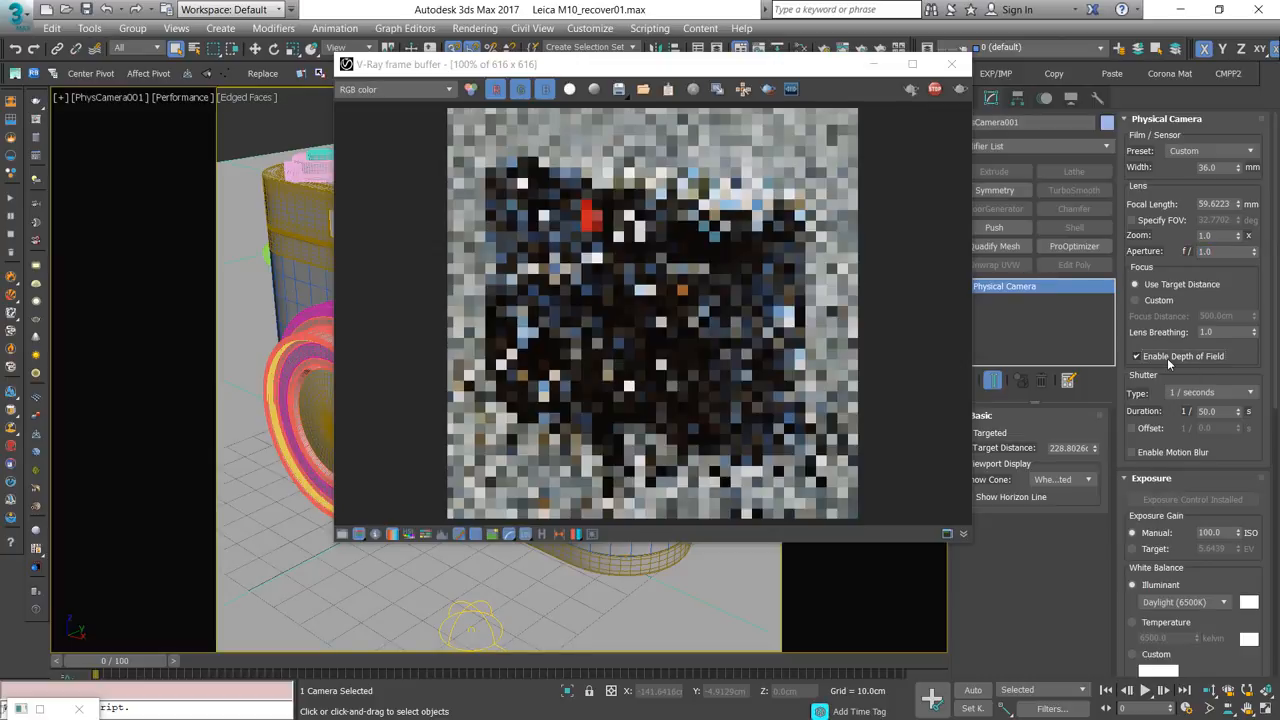
- Activate Set focus distance, focus on the camera body, the background ground and finally the front lens, and turn the mode off
right_click(618, 255)
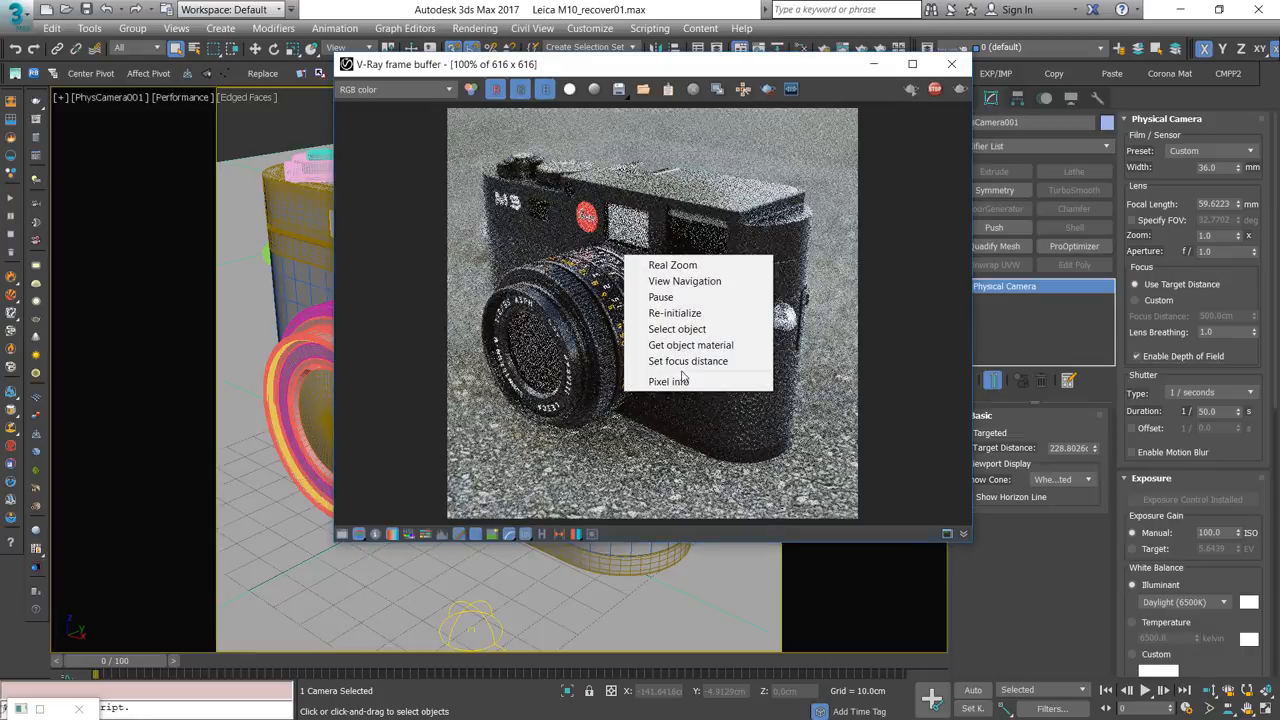
left_click(655, 366)
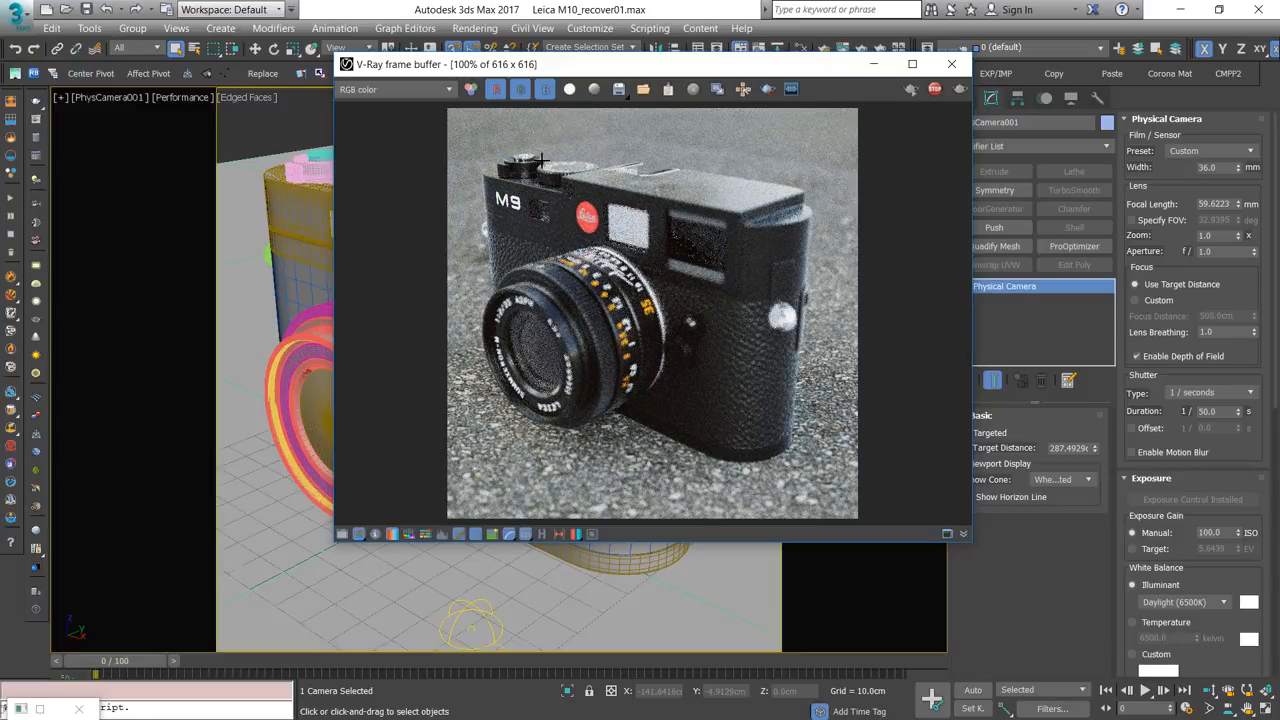
left_click(741, 454)
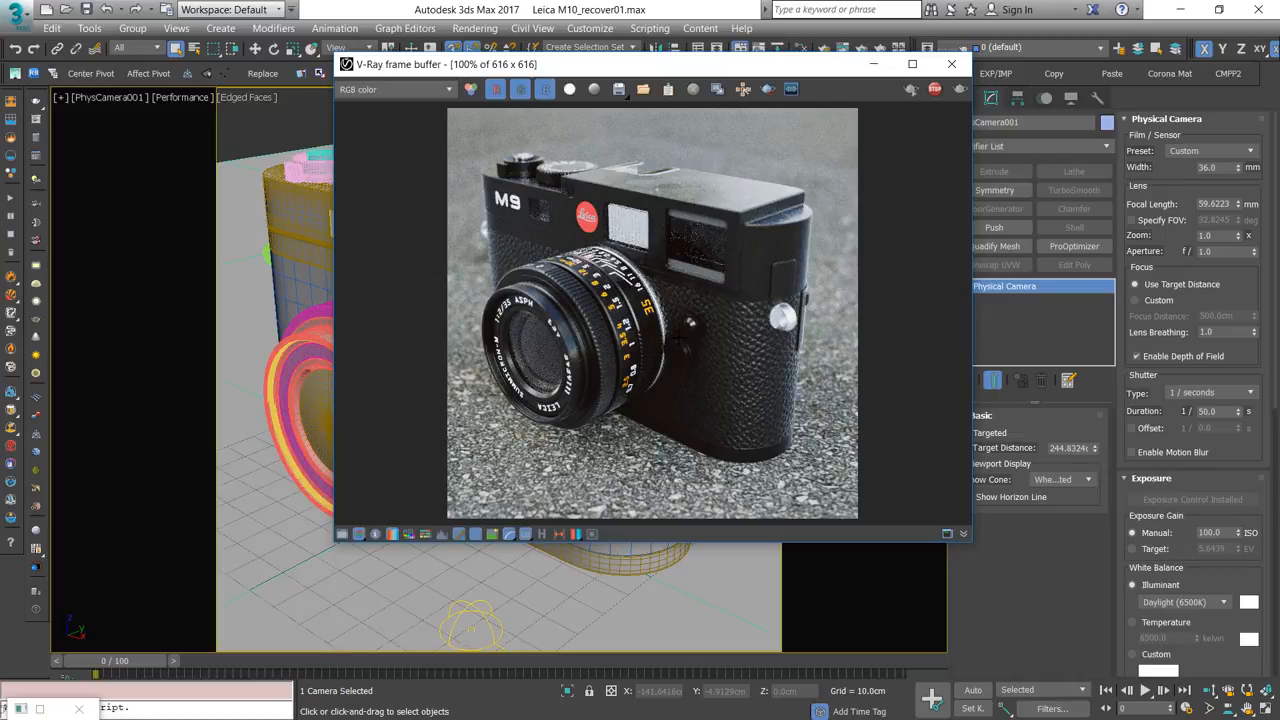
left_click(597, 148)
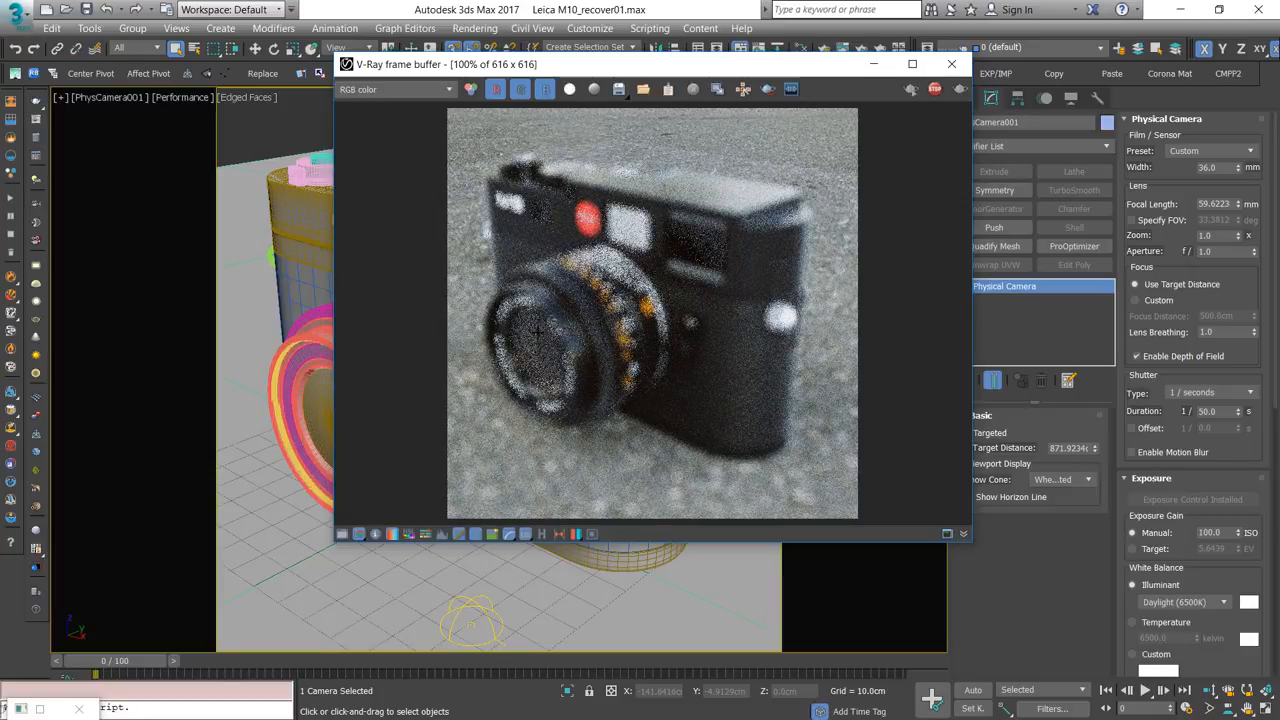
left_click(537, 357)
left_click(537, 357)
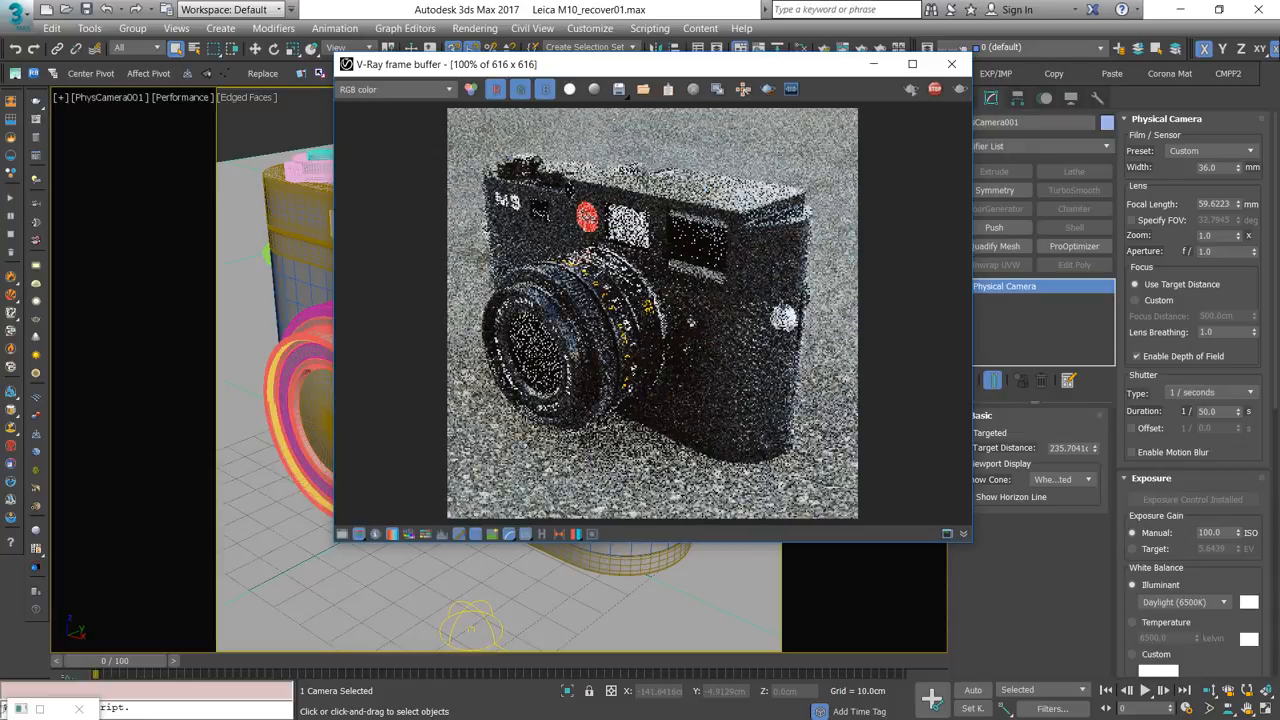
right_click(691, 402)
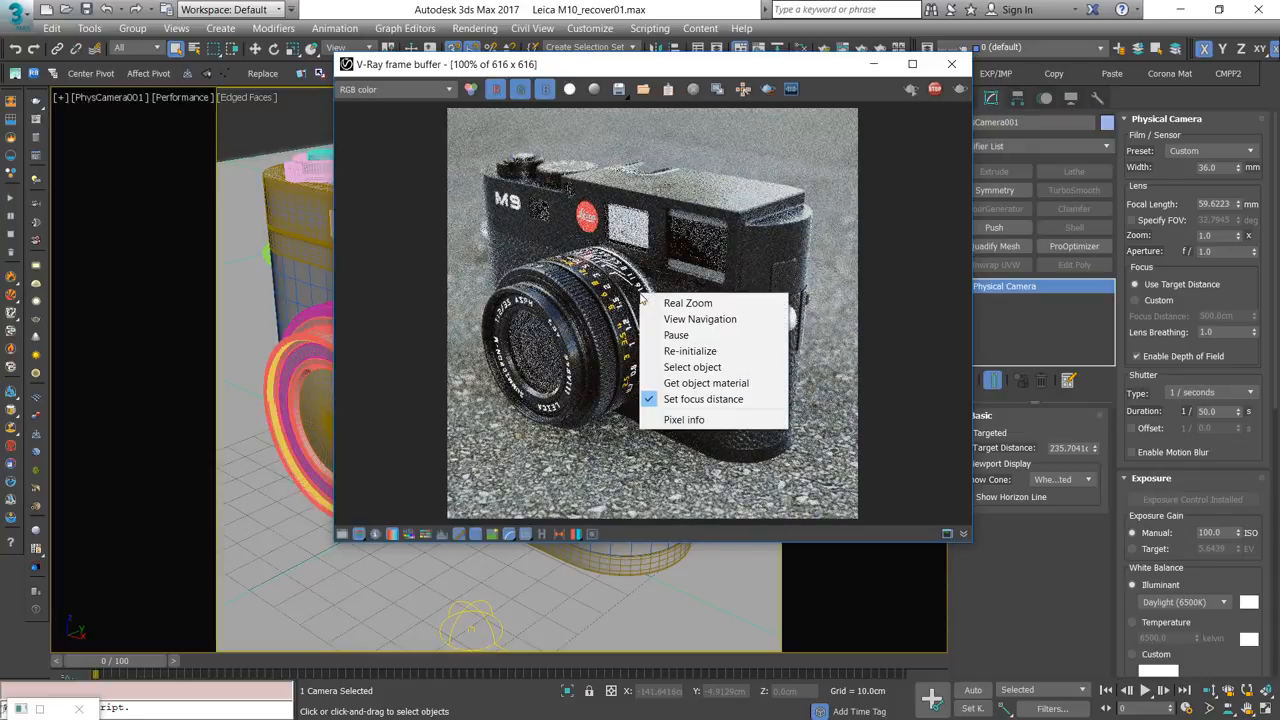
left_click(691, 400)
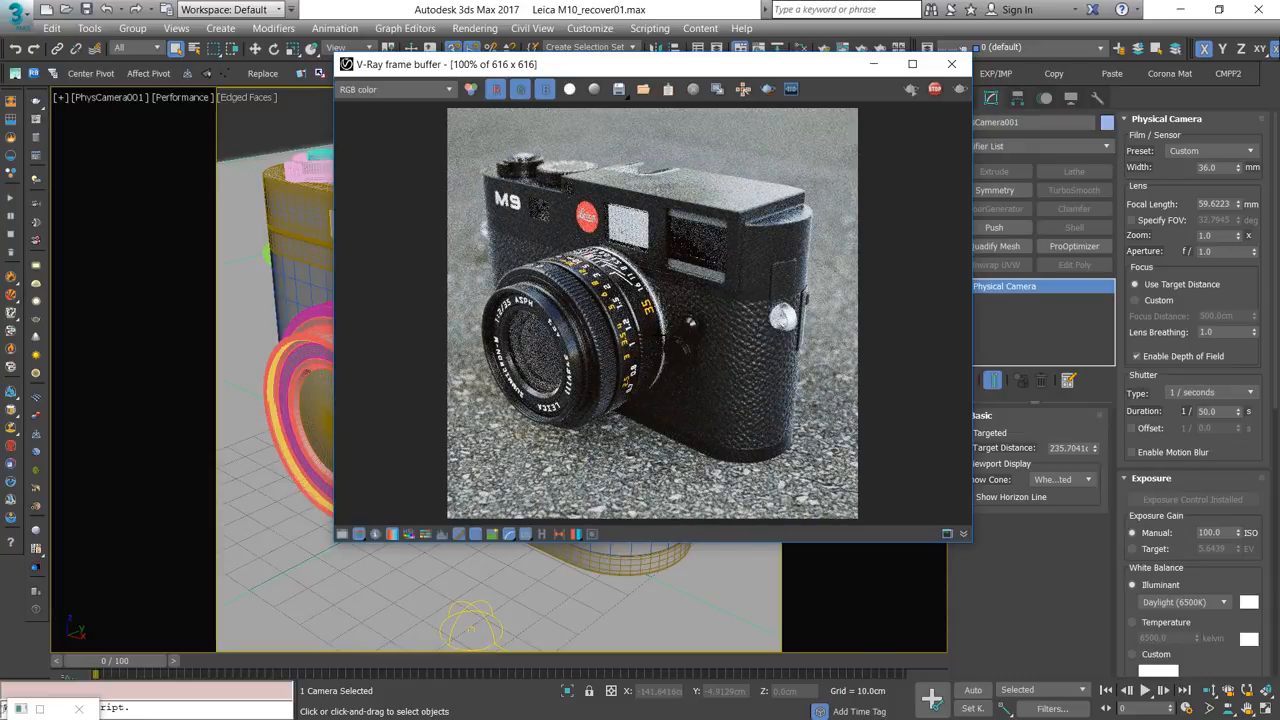